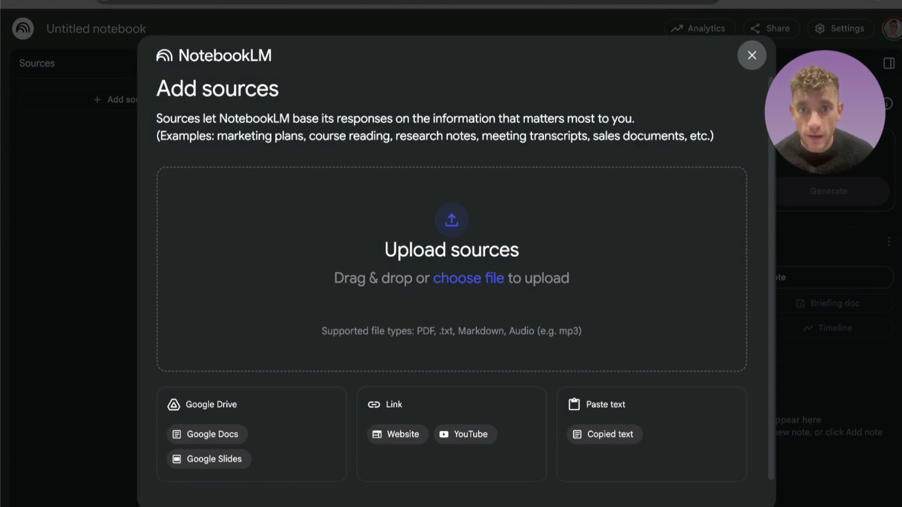
Search Google for "julian goldie seo course".
{"action": "scroll", "coordinate": [355, 291], "scroll_direction": "down", "scroll_amount": 1}
{"action": "scroll", "coordinate": [353, 283], "scroll_direction": "up", "scroll_amount": 1}
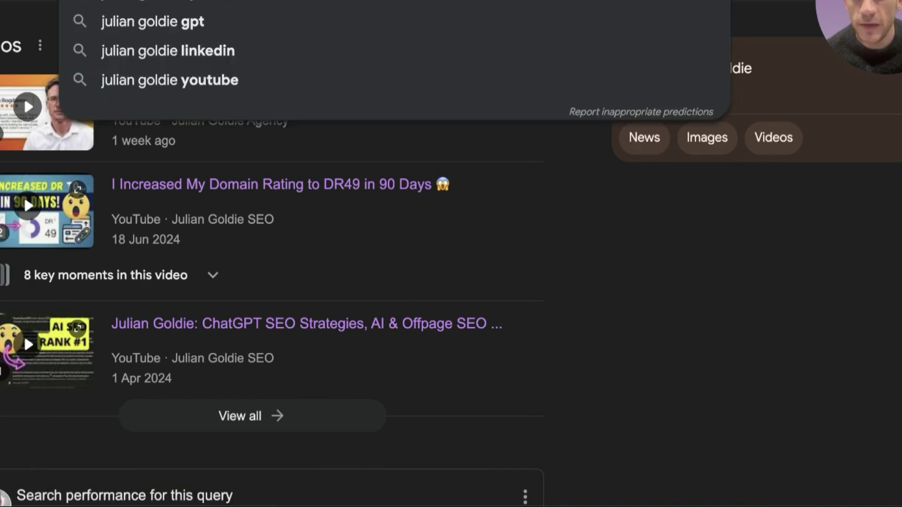
{"action": "key", "text": "ctrl+BackSpace"}
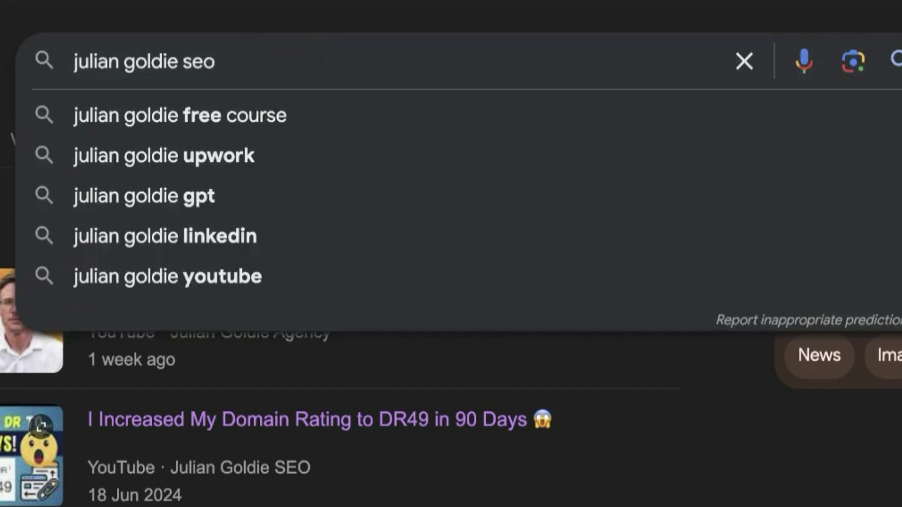
{"action": "type", "text": "course"}
{"action": "key", "text": "Return"}
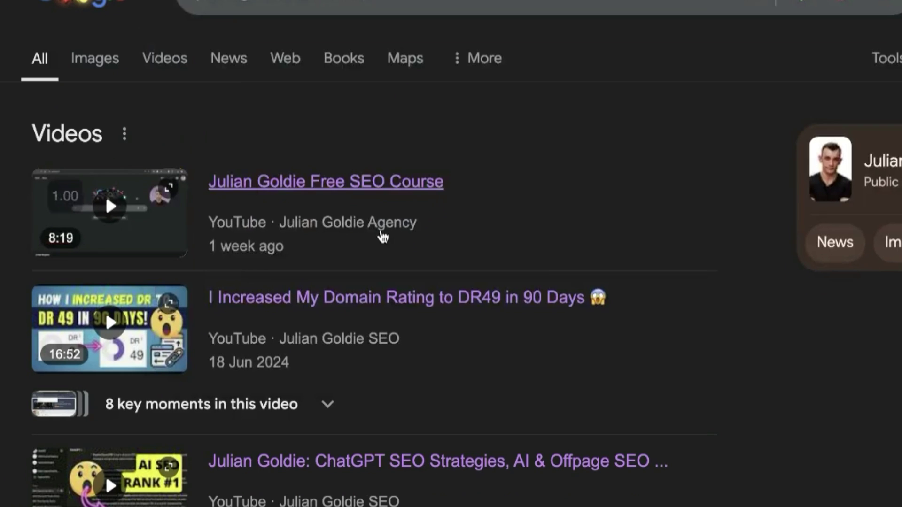
Copy the link of the "Julian Goldie Free SEO Course" video and insert it into the notebook as a YouTube source.
{"action": "right_click", "coordinate": [381, 184]}
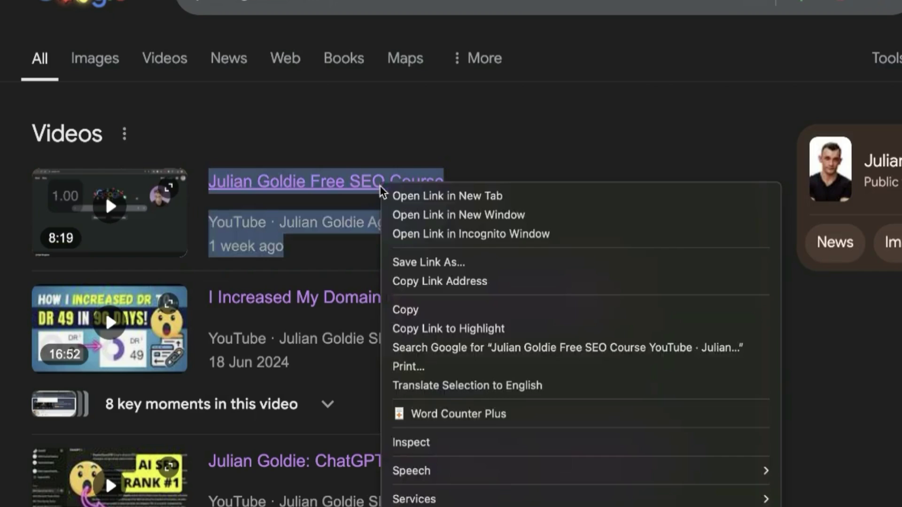
{"action": "left_click", "coordinate": [475, 291]}
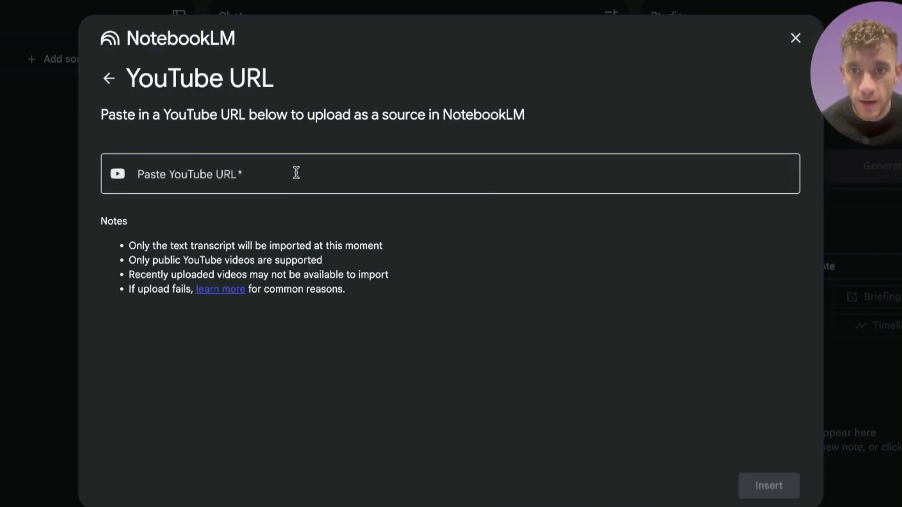
{"action": "left_click", "coordinate": [294, 172]}
{"action": "type", "text": "https://www.youtube.com/watch?v=6fqY_eWTMRQ"}
{"action": "key", "text": "Return"}
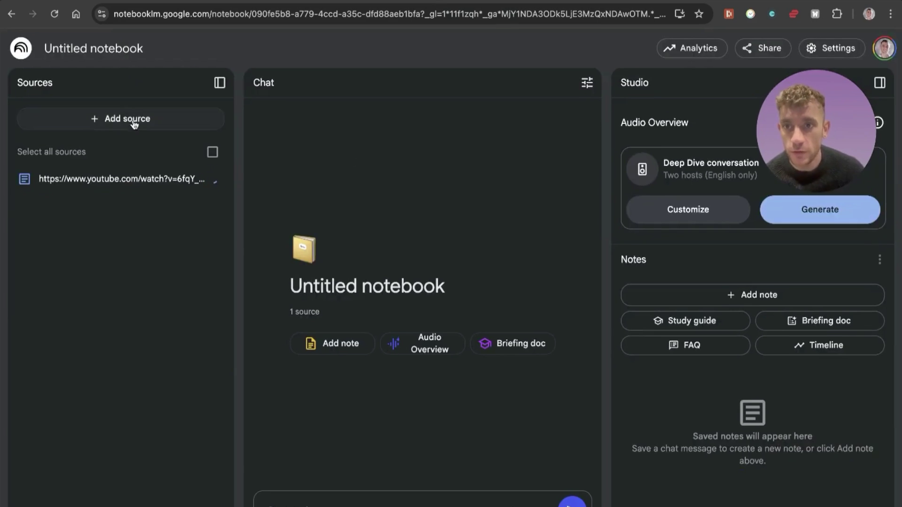
Add the "I Increased My Domain Rating to DR49 in 90 Days" video from the search results as a second YouTube source.
{"action": "left_click", "coordinate": [134, 120]}
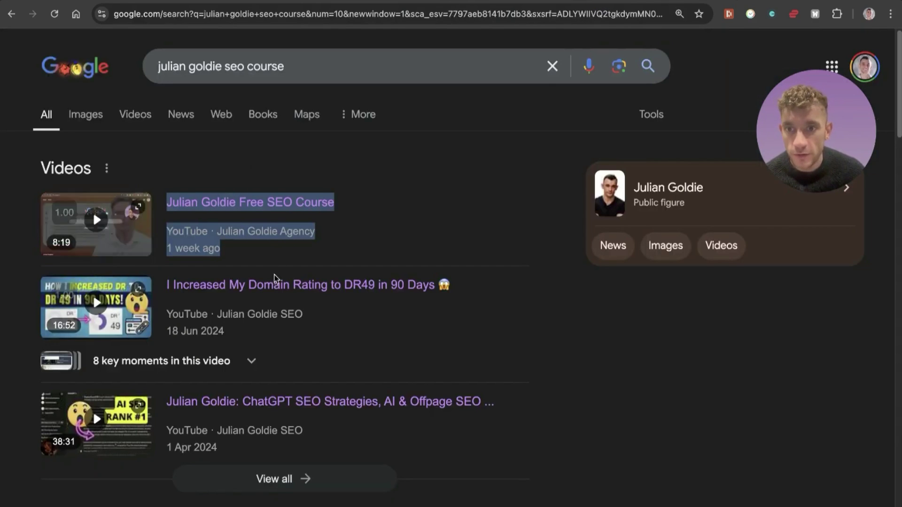
{"action": "triple_click", "coordinate": [275, 279]}
{"action": "right_click", "coordinate": [276, 280]}
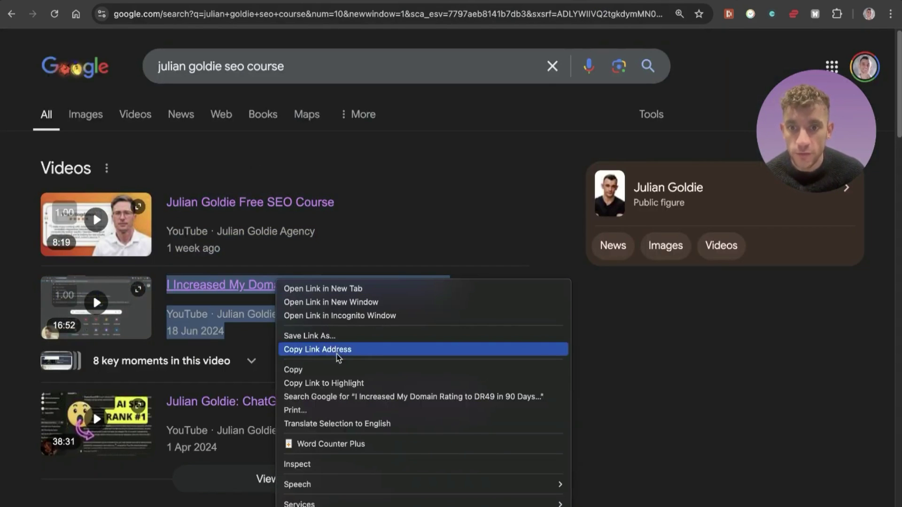
{"action": "left_click", "coordinate": [329, 346]}
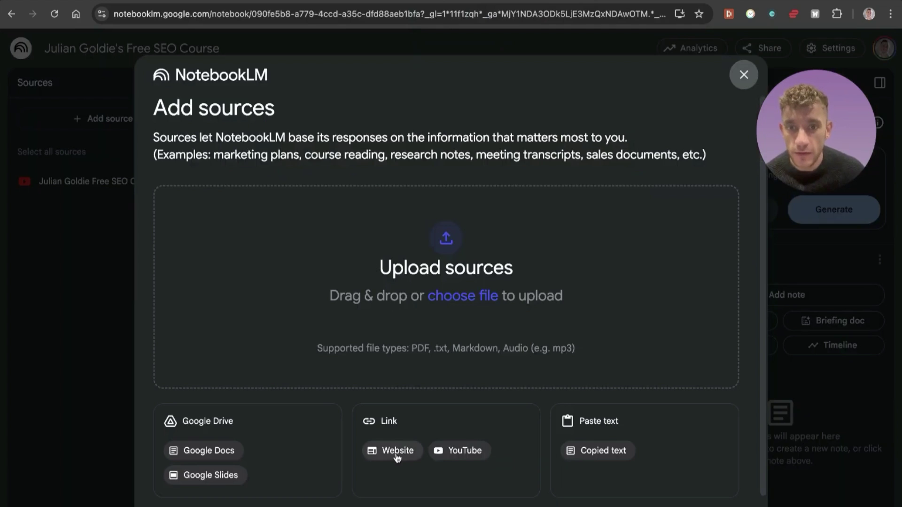
{"action": "left_click", "coordinate": [447, 454]}
{"action": "left_click", "coordinate": [523, 222]}
{"action": "key", "text": "super+v"}
{"action": "key", "text": "Return"}
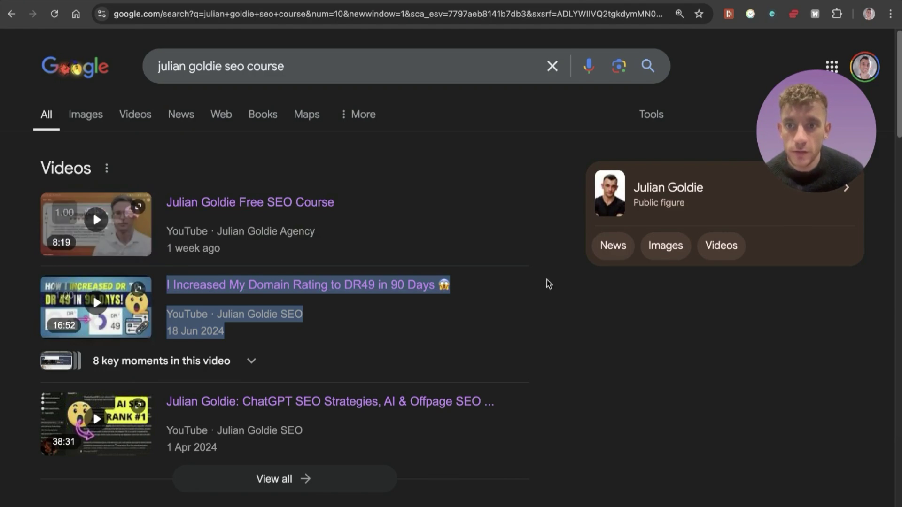
{"action": "scroll", "coordinate": [516, 296], "scroll_direction": "down", "scroll_amount": 3}
{"action": "scroll", "coordinate": [83, 304], "scroll_direction": "down", "scroll_amount": 5}
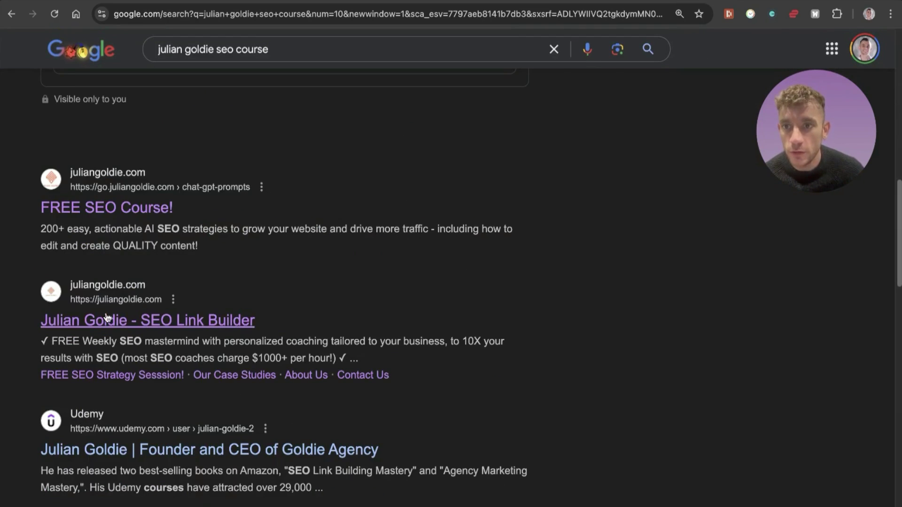
{"action": "right_click", "coordinate": [127, 207]}
{"action": "left_click", "coordinate": [158, 277]}
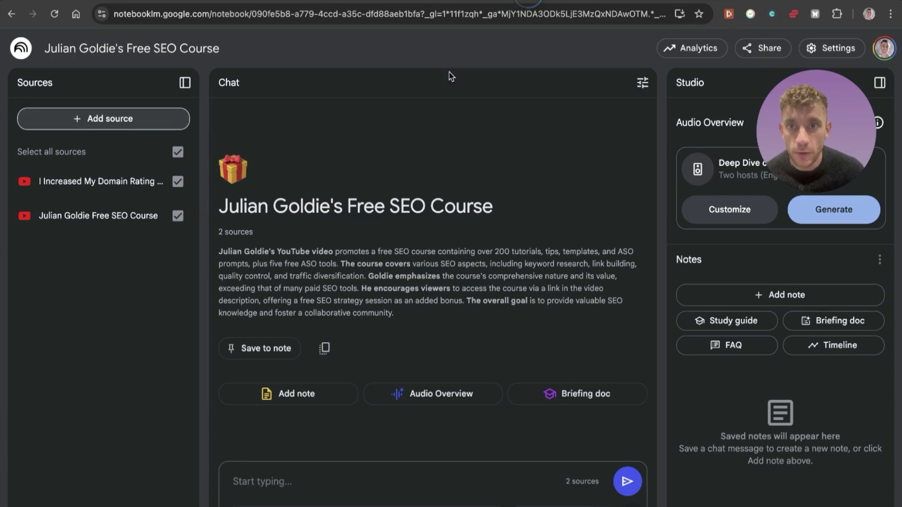
{"action": "left_click", "coordinate": [115, 120]}
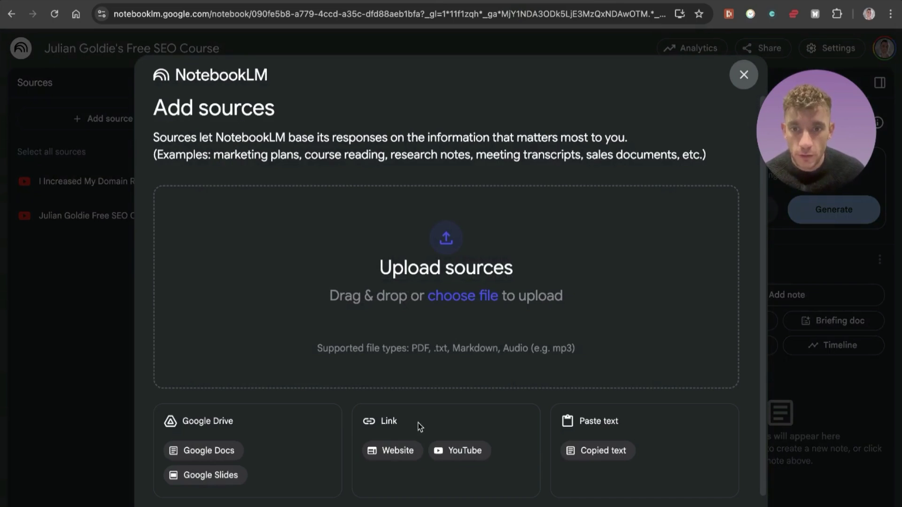
{"action": "left_click", "coordinate": [390, 450]}
{"action": "left_click", "coordinate": [350, 218]}
{"action": "key", "text": "ctrl+v"}
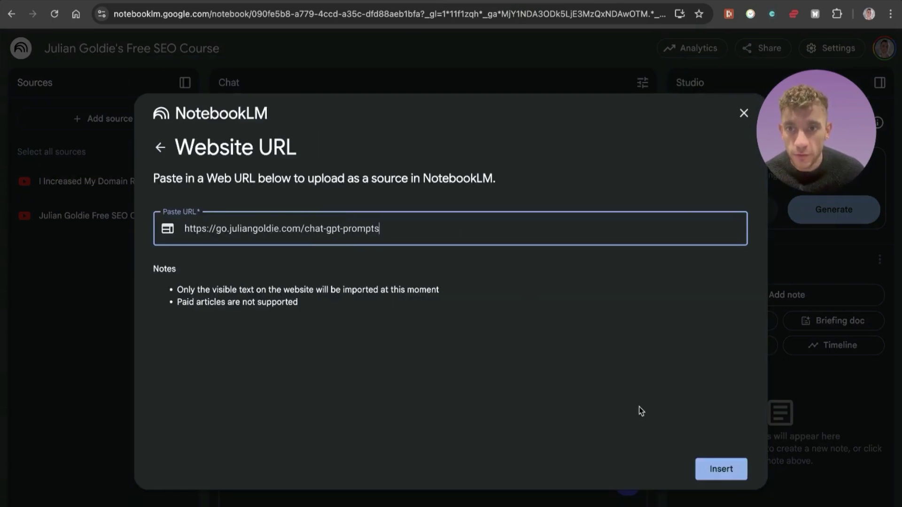
{"action": "left_click", "coordinate": [714, 469]}
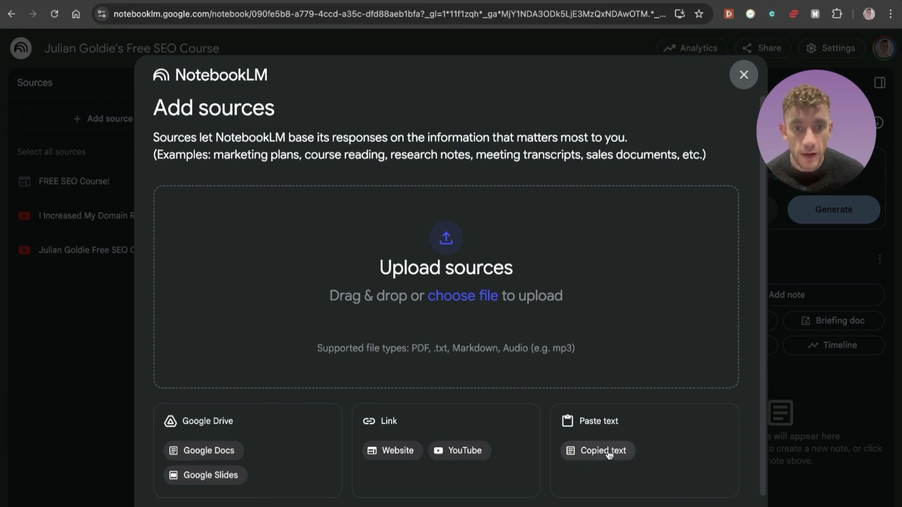
Copy the link addresses of the "Julian Goldie - SEO Link Builder" result and the LinkedIn free SEO course post.
{"action": "scroll", "coordinate": [756, 486], "scroll_direction": "down", "scroll_amount": 1}
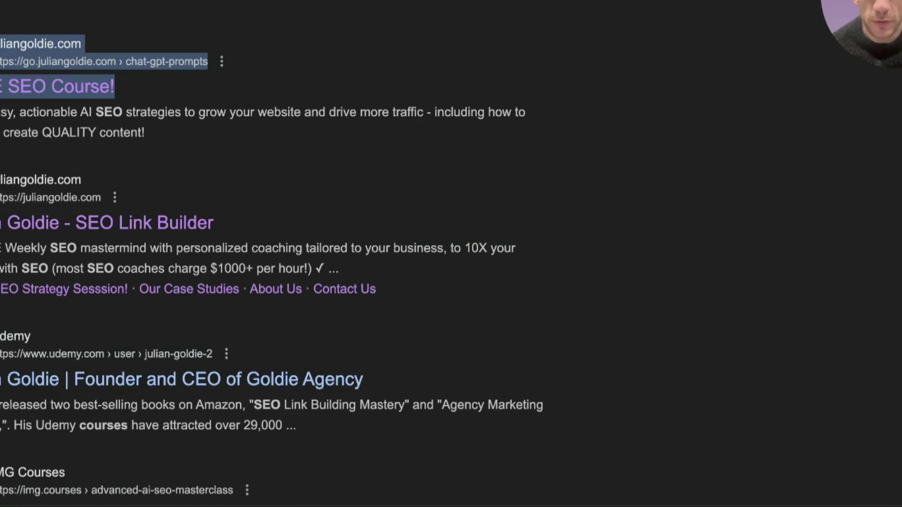
{"action": "right_click", "coordinate": [205, 177]}
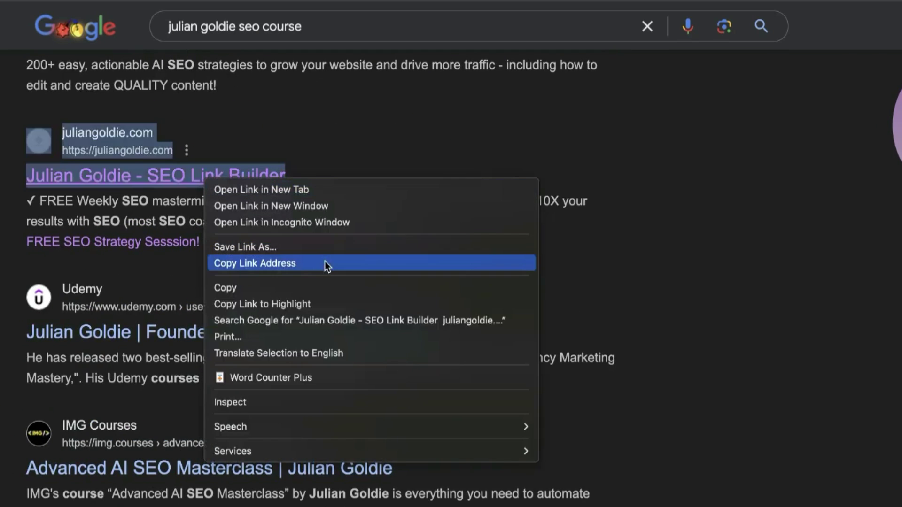
{"action": "left_click", "coordinate": [325, 263]}
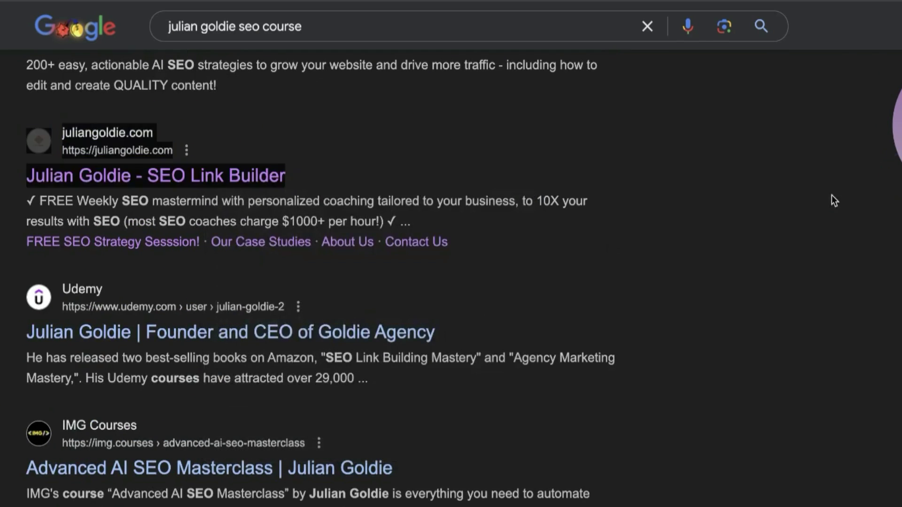
{"action": "scroll", "coordinate": [362, 243], "scroll_direction": "down", "scroll_amount": 8}
{"action": "right_click", "coordinate": [224, 350]}
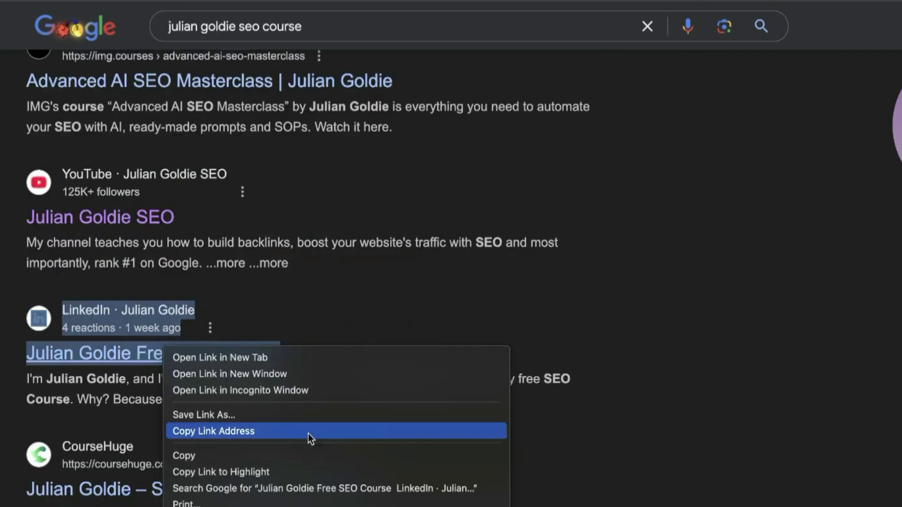
{"action": "left_click", "coordinate": [309, 435]}
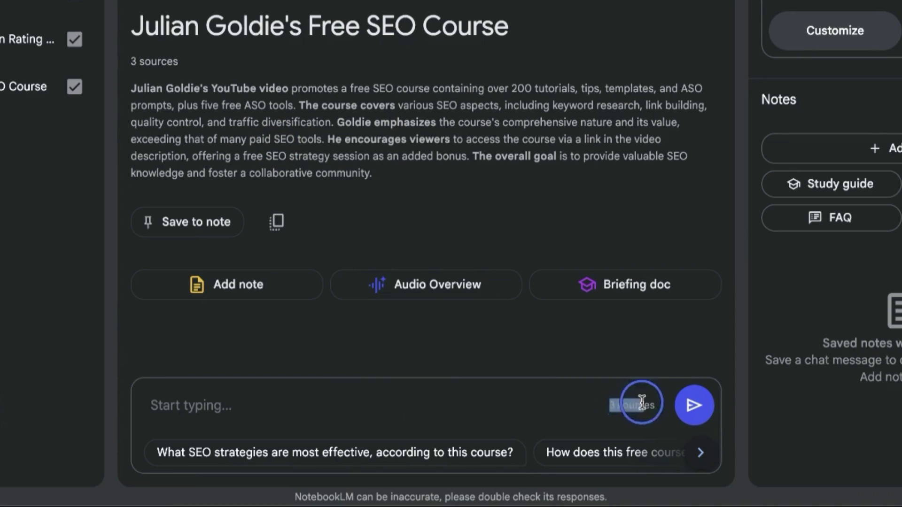
Deselect the two YouTube video sources and select them again.
{"action": "left_click", "coordinate": [246, 165]}
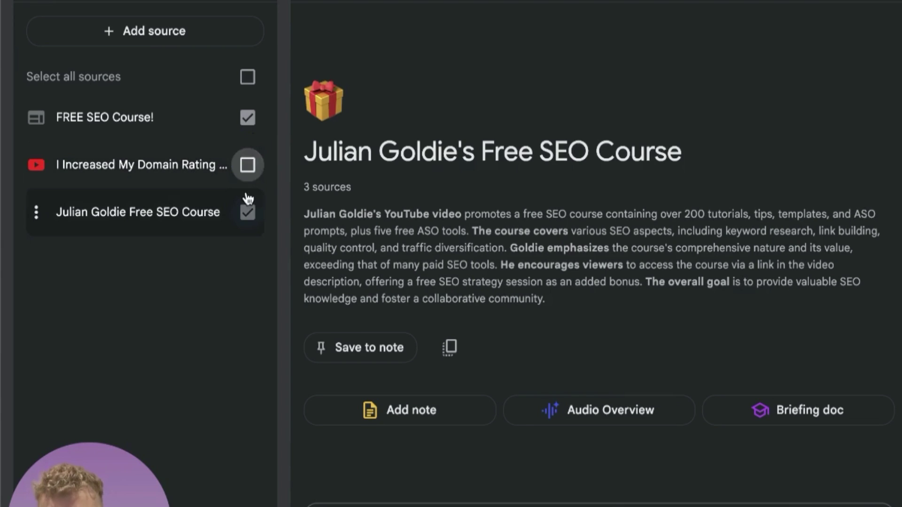
{"action": "left_click", "coordinate": [247, 211]}
{"action": "left_click", "coordinate": [247, 165]}
{"action": "left_click", "coordinate": [247, 212]}
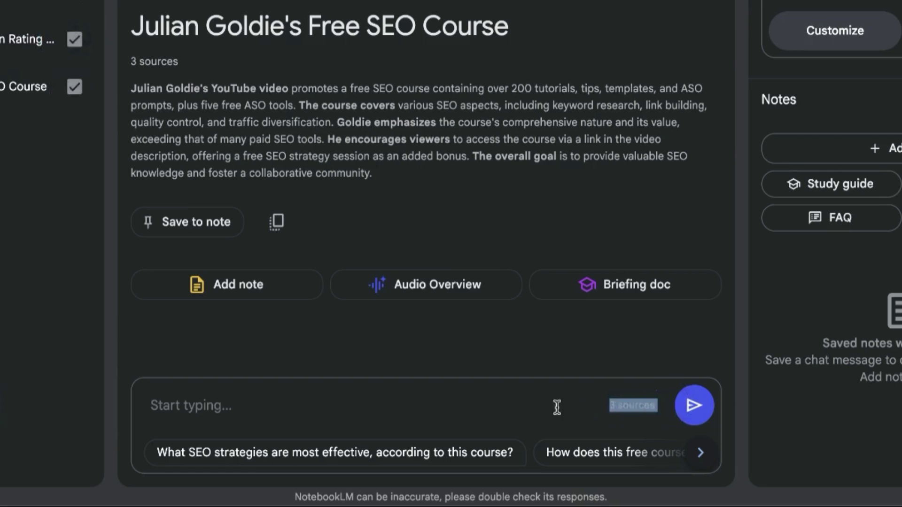
Paste a chat prompt with the keyword "Julian Goldie SEO Course" that asks to reverse engineer the attached competitor content into an SEO outline.
{"action": "left_click", "coordinate": [472, 424]}
{"action": "key", "text": "ctrl+v"}
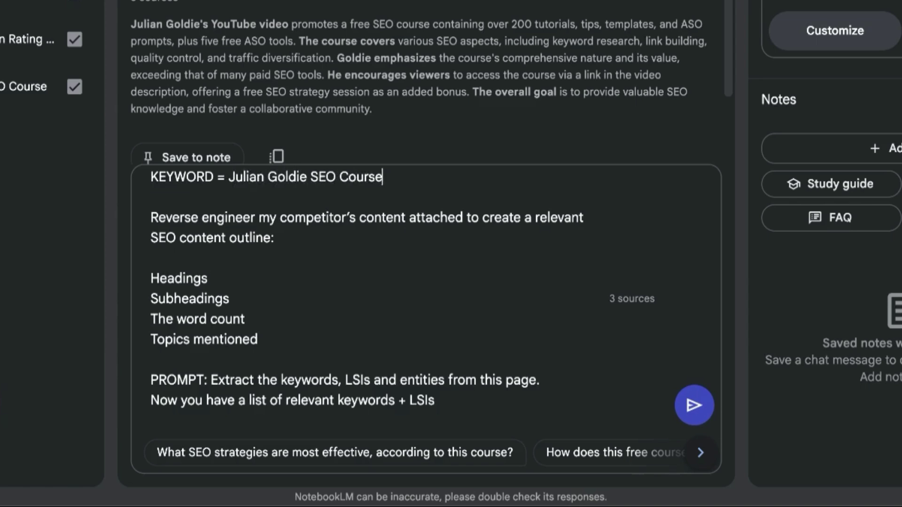
{"action": "key", "text": "shift+Down"}
{"action": "key", "text": "shift+Down"}
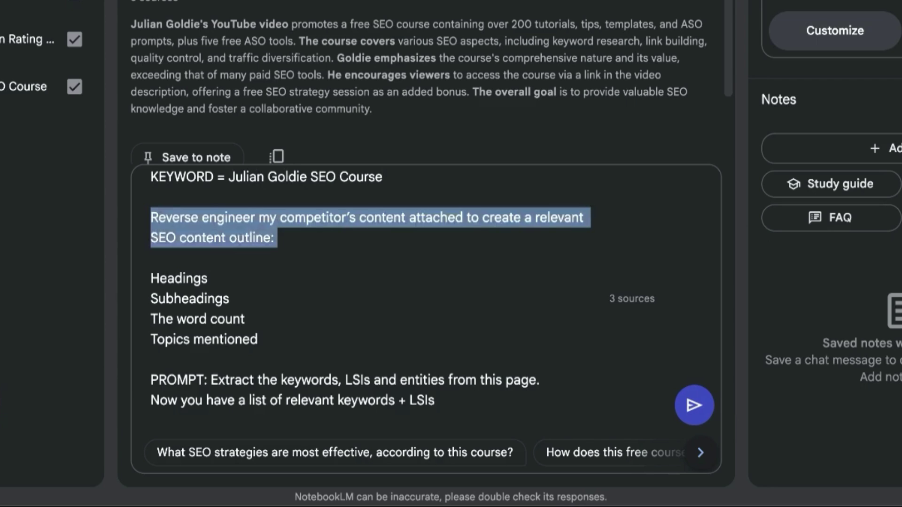
Extend the request to "SEO content outline for my keyword:" and add an "Include:" line above the Headings item.
{"action": "left_click", "coordinate": [198, 218]}
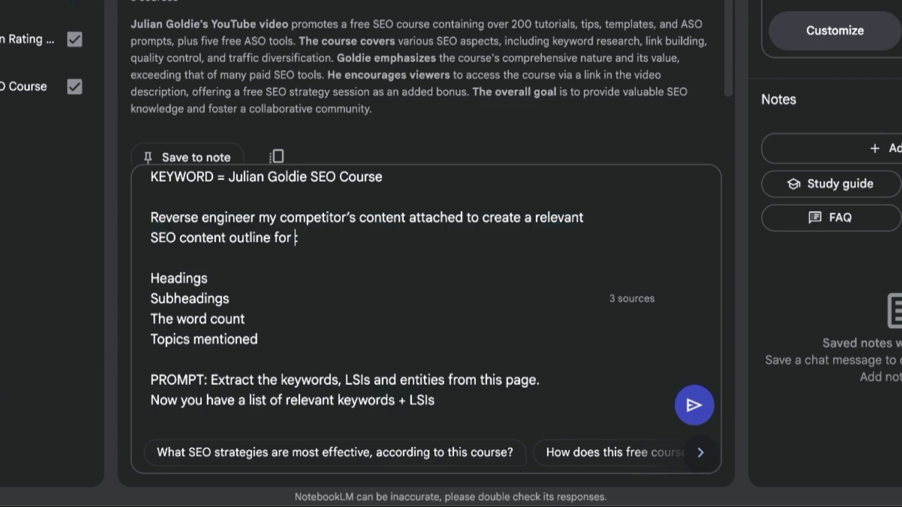
{"action": "type", "text": "yword"}
{"action": "key", "text": "Down"}
{"action": "key", "text": "Return"}
{"action": "type", "text": "Include:"}
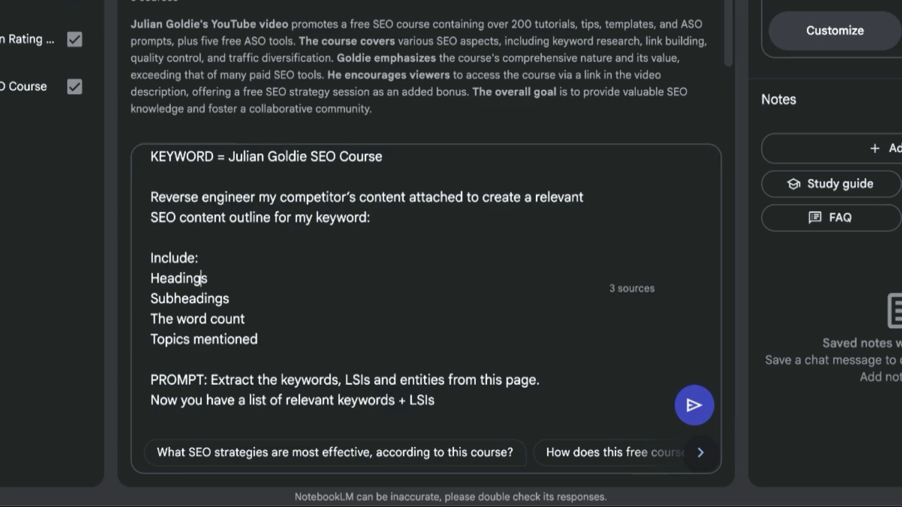
Replace "PROMPT:" with "Also:", reword the last line as "And create list of relevant keywords + LSIs related to the main keyword", and send the prompt.
{"action": "key", "text": "Home"}
{"action": "key", "text": "shift+Down"}
{"action": "key", "text": "shift+Down"}
{"action": "key", "text": "shift+Down"}
{"action": "key", "text": "shift+Down"}
{"action": "left_click", "coordinate": [151, 339]}
{"action": "key", "text": "Down"}
{"action": "key", "text": "Down"}
{"action": "key", "text": "ctrl+shift+Right"}
{"action": "key", "text": "ctrl+shift+Right"}
{"action": "type", "text": "Also:"}
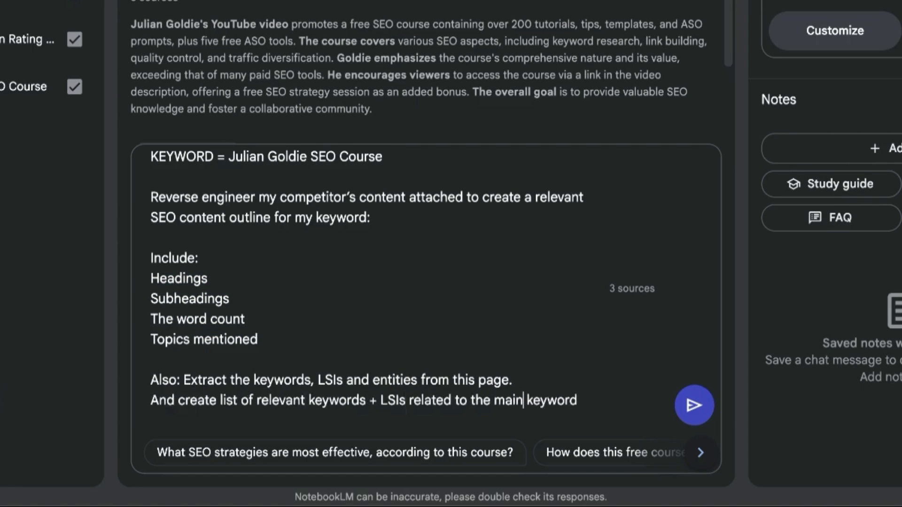
{"action": "key", "text": "ctrl+a"}
{"action": "left_click", "coordinate": [697, 410]}
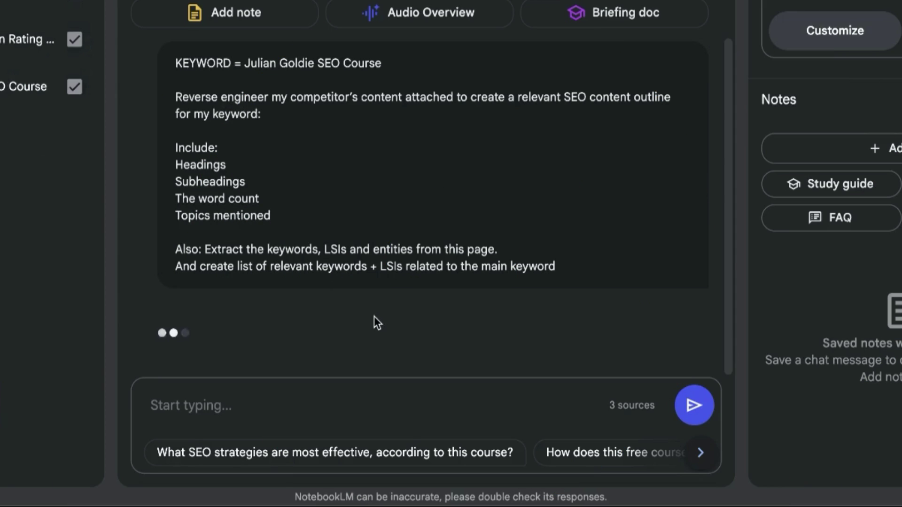
Review the generated SEO outline's title, word count, headings and topics, as well as its list of related keywords.
{"action": "scroll", "coordinate": [265, 140], "scroll_direction": "up", "scroll_amount": 10}
{"action": "left_click_drag", "start_coordinate": [173, 5], "coordinate": [309, 28]}
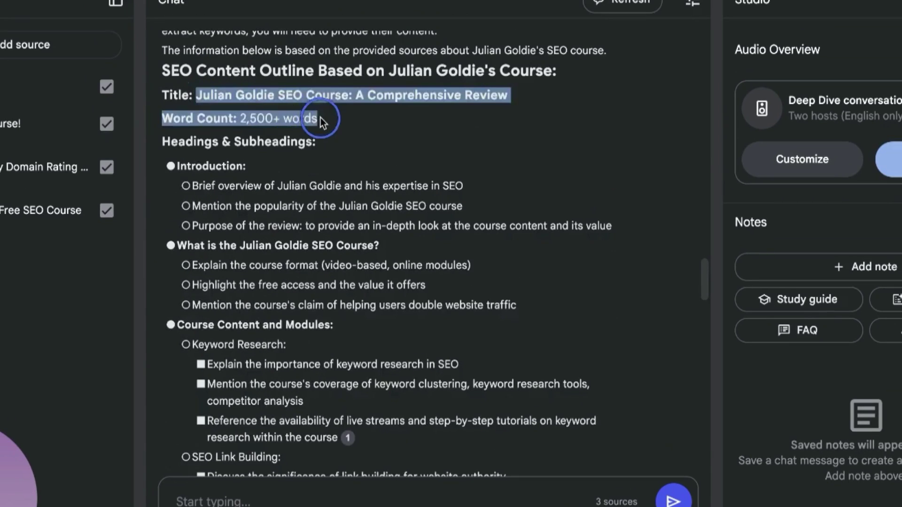
{"action": "left_click_drag", "start_coordinate": [320, 118], "coordinate": [312, 91]}
{"action": "triple_click", "coordinate": [254, 118]}
{"action": "left_click_drag", "start_coordinate": [166, 159], "coordinate": [423, 384]}
{"action": "left_click", "coordinate": [264, 240]}
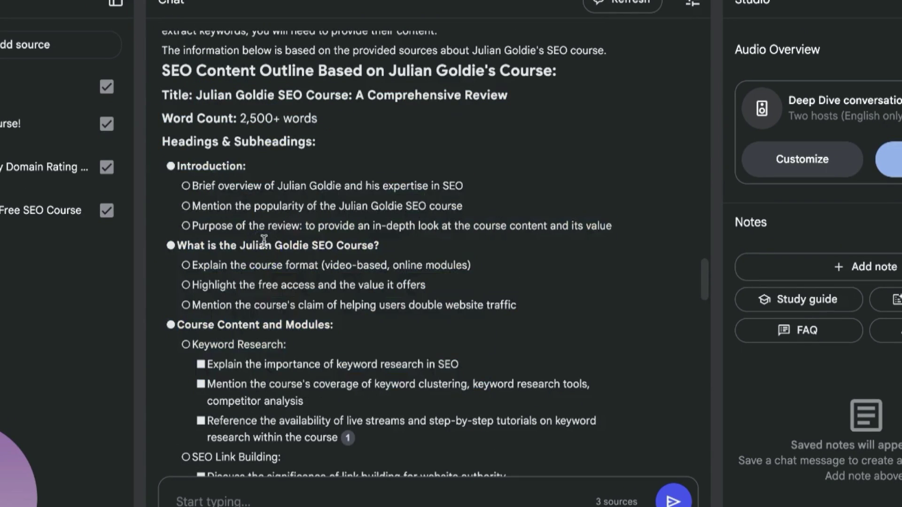
{"action": "scroll", "coordinate": [265, 242], "scroll_direction": "down", "scroll_amount": 5}
{"action": "scroll", "coordinate": [294, 253], "scroll_direction": "down", "scroll_amount": 15}
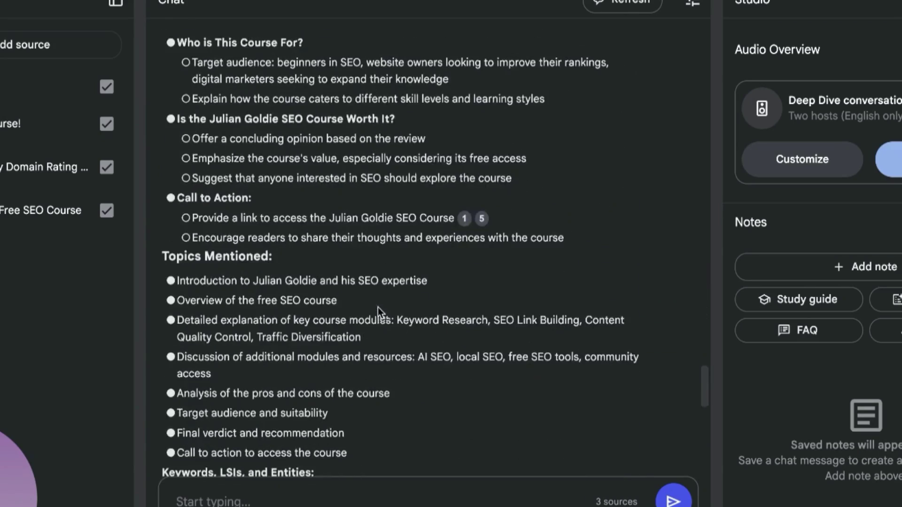
{"action": "scroll", "coordinate": [376, 310], "scroll_direction": "down", "scroll_amount": 12}
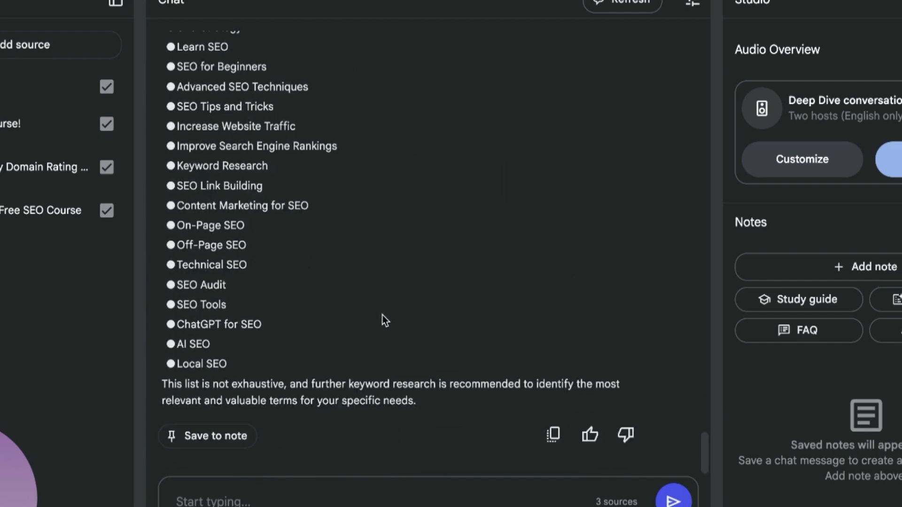
{"action": "scroll", "coordinate": [216, 131], "scroll_direction": "up", "scroll_amount": 3}
{"action": "left_click_drag", "start_coordinate": [165, 86], "coordinate": [350, 453]}
Paste the SEO-optimized article prompt into the chat and replace the INSERTHERE article title with "Julian Goldie SEO Course".
{"action": "left_click", "coordinate": [301, 501]}
{"action": "key", "text": "ctrl+v"}
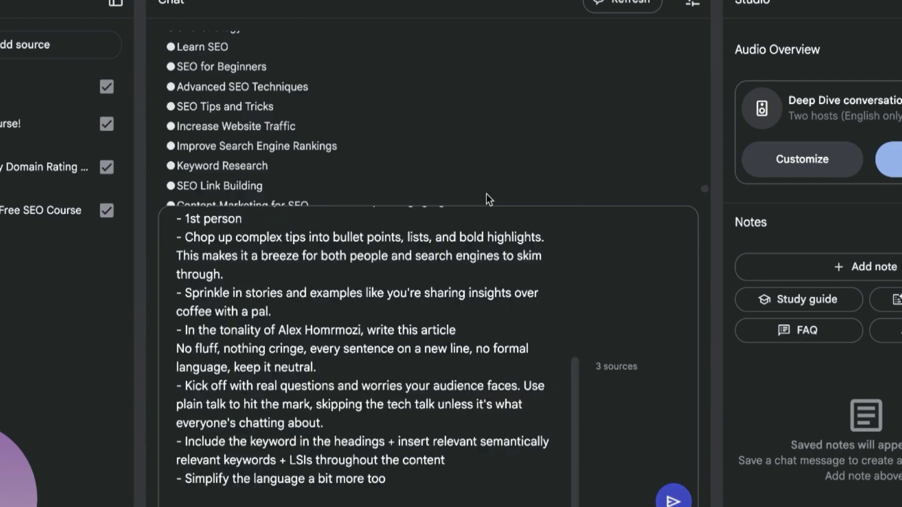
{"action": "double_click", "coordinate": [287, 254]}
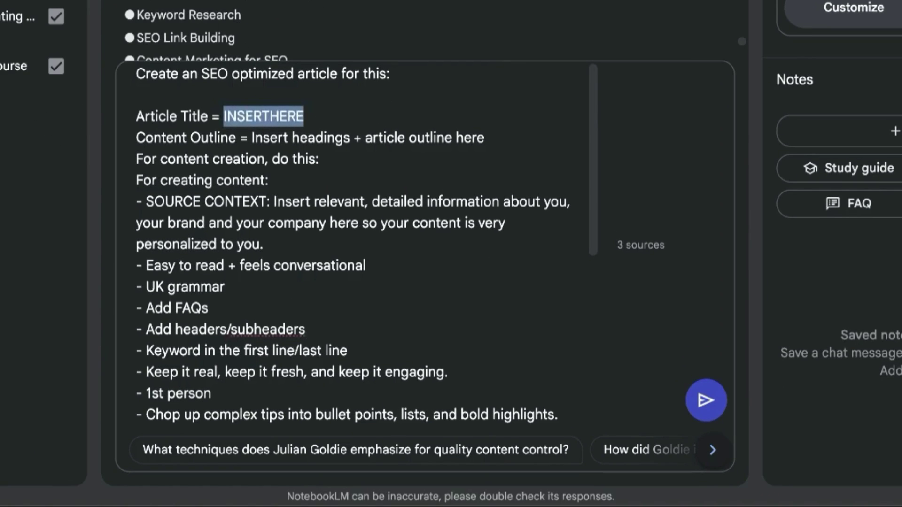
{"action": "type", "text": "Julian Goldie SEO Course"}
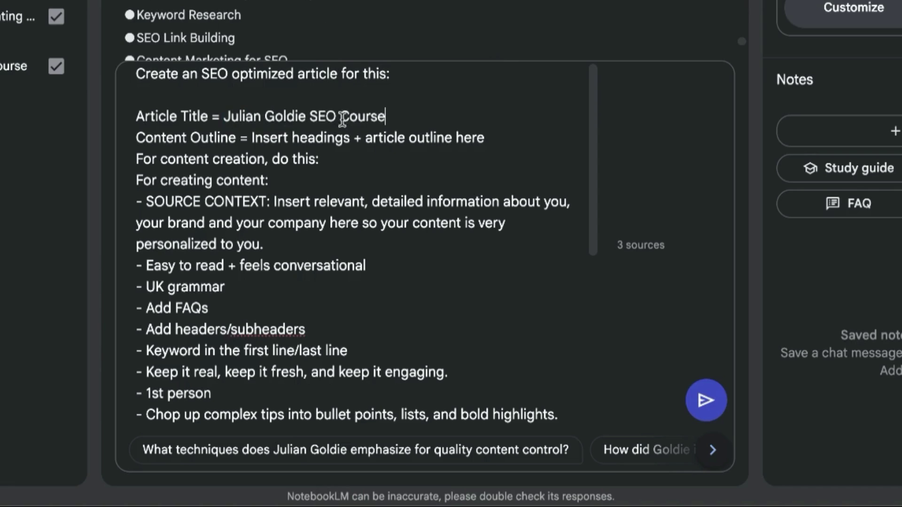
Replace the Content Outline placeholder in the article prompt with "Use the content outline above".
{"action": "left_click_drag", "start_coordinate": [125, 136], "coordinate": [208, 117]}
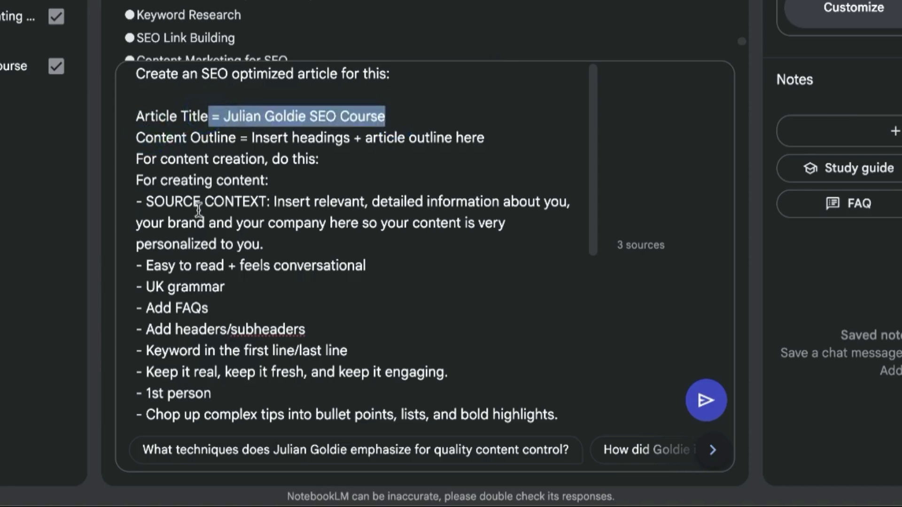
{"action": "left_click", "coordinate": [230, 123]}
{"action": "left_click_drag", "start_coordinate": [252, 137], "coordinate": [484, 138]}
{"action": "type", "text": "Use the "}
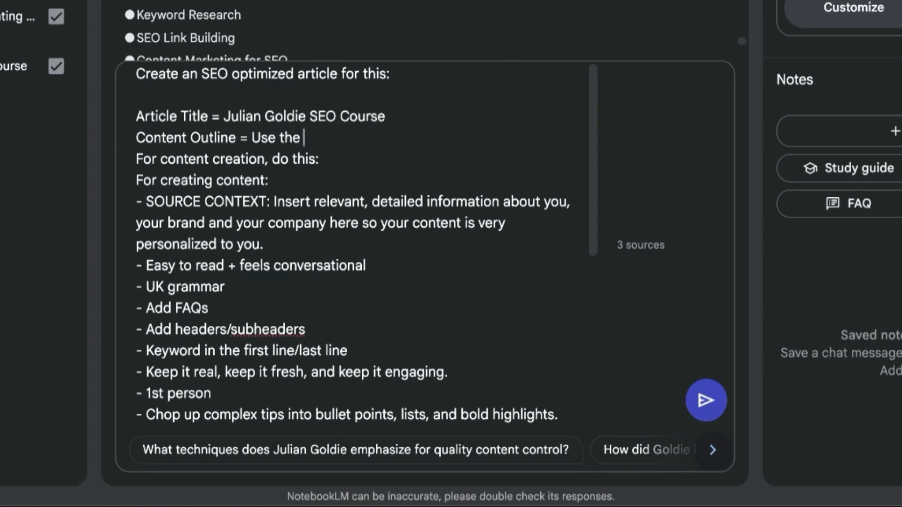
{"action": "type", "text": "content outline above"}
Replace the SOURCE CONTEXT placeholder with the bio starting "Source context = Write as Julian Goldie, who's an SEO entrepreneur, author, and online educator".
{"action": "left_click", "coordinate": [252, 183]}
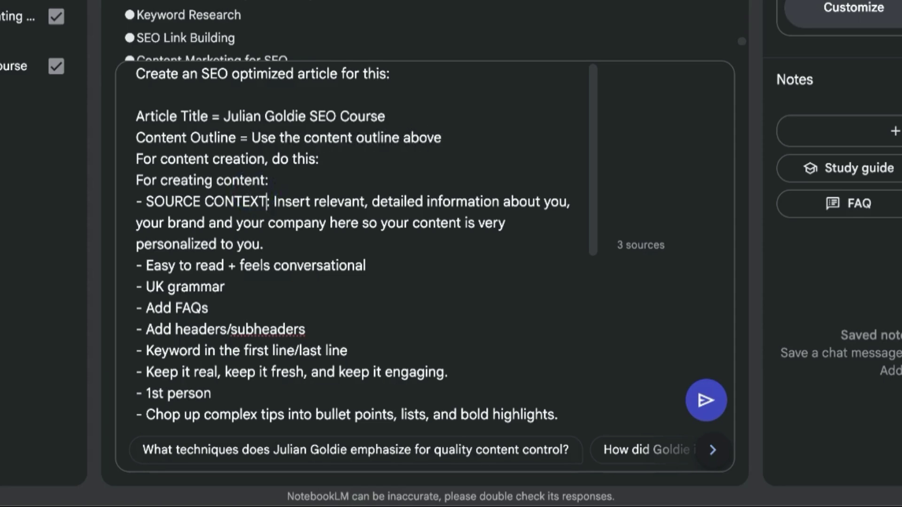
{"action": "left_click", "coordinate": [263, 244], "text": "shift"}
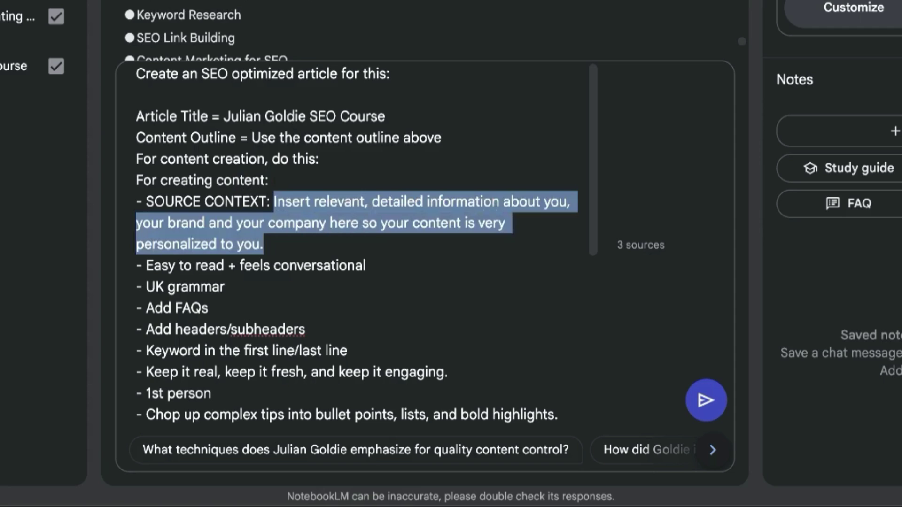
{"action": "type", "text": "sourced"}
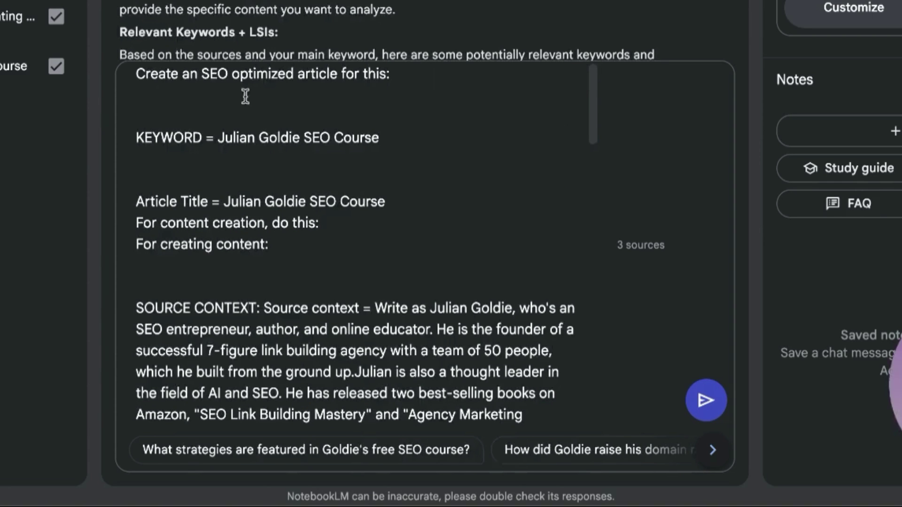
Add a "CONTENT OUTLINE:" line under the KEYWORD line and submit the article prompt.
{"action": "left_click", "coordinate": [288, 157]}
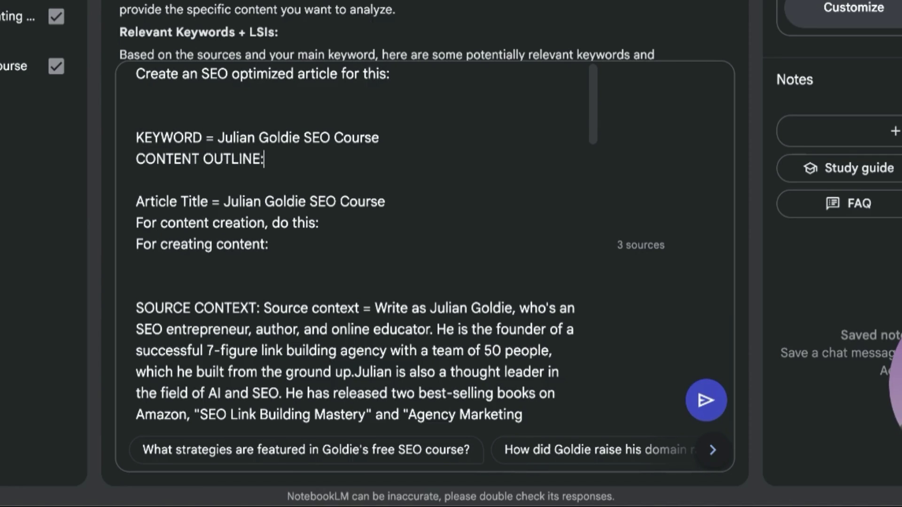
{"action": "type", "text": "CONTENT OUTLINE:"}
{"action": "key", "text": "Return"}
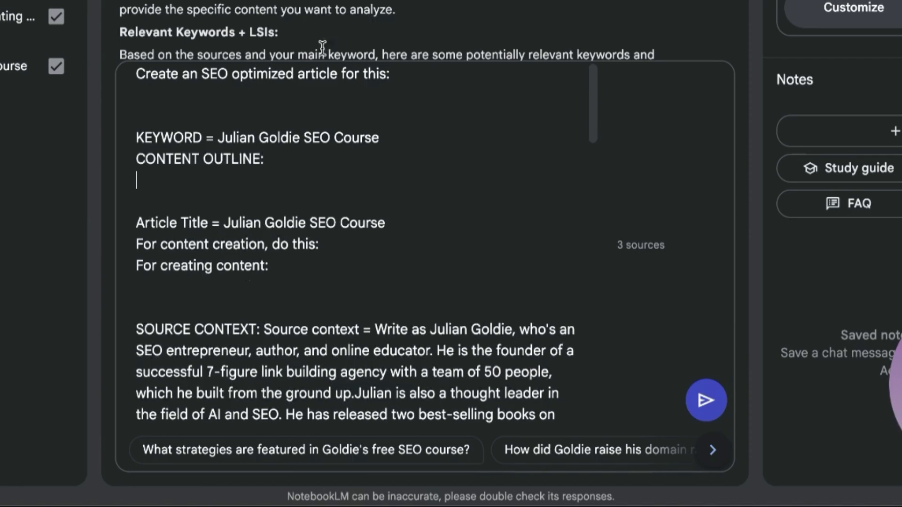
{"action": "key", "text": "ctrl+a"}
{"action": "key", "text": "BackSpace"}
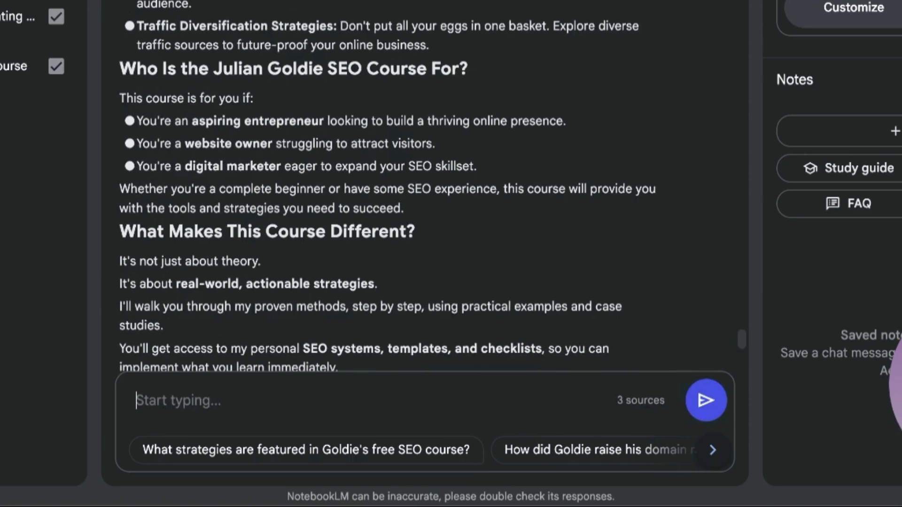
Review the generated article from its introduction and course sections through to the "Here's the Deal" offers and links.
{"action": "scroll", "coordinate": [422, 187], "scroll_direction": "up", "scroll_amount": 5}
{"action": "left_click_drag", "start_coordinate": [135, 0], "coordinate": [220, 39]}
{"action": "double_click", "coordinate": [199, 203]}
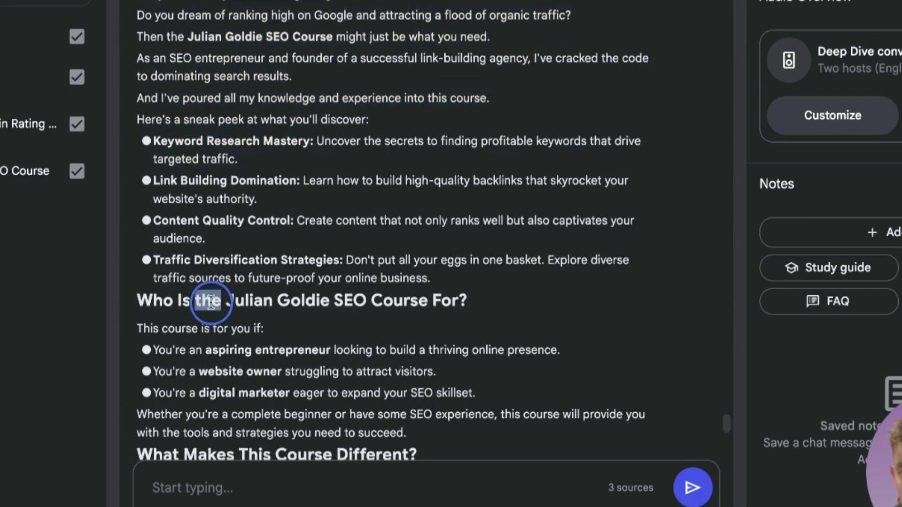
{"action": "left_click", "coordinate": [211, 301]}
{"action": "scroll", "coordinate": [238, 296], "scroll_direction": "down", "scroll_amount": 10}
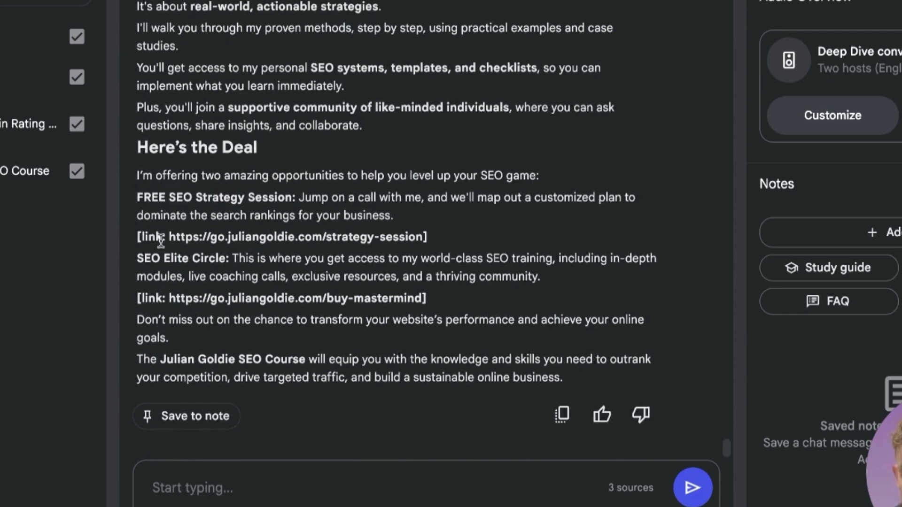
{"action": "left_click_drag", "start_coordinate": [429, 233], "coordinate": [139, 235]}
{"action": "left_click", "coordinate": [154, 232]}
{"action": "triple_click", "coordinate": [153, 232]}
{"action": "left_click_drag", "start_coordinate": [332, 299], "coordinate": [177, 126]}
{"action": "scroll", "coordinate": [199, 167], "scroll_direction": "up", "scroll_amount": 5}
{"action": "left_click", "coordinate": [199, 167]}
{"action": "scroll", "coordinate": [199, 167], "scroll_direction": "up", "scroll_amount": 5}
{"action": "scroll", "coordinate": [421, 193], "scroll_direction": "down", "scroll_amount": 9}
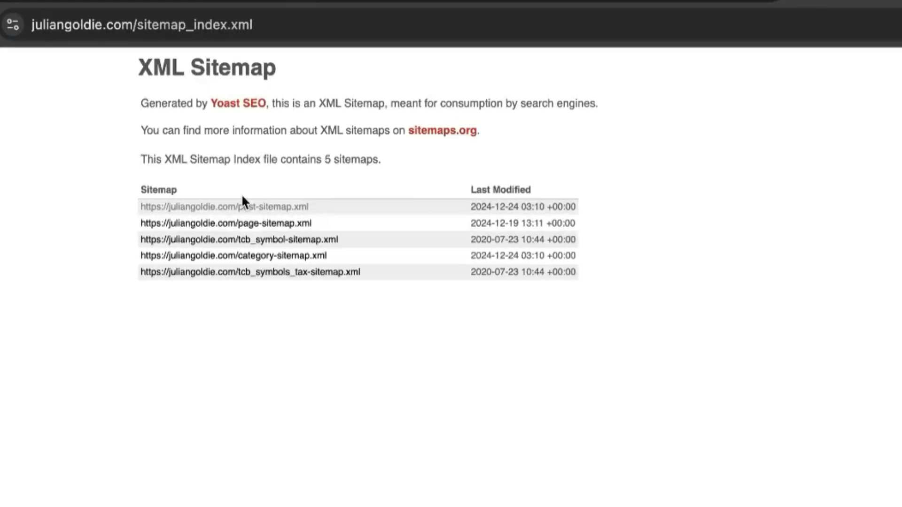
Open post-sitemap.xml from the juliangoldie.com sitemap index and copy its entire list of URLs.
{"action": "left_click", "coordinate": [263, 203]}
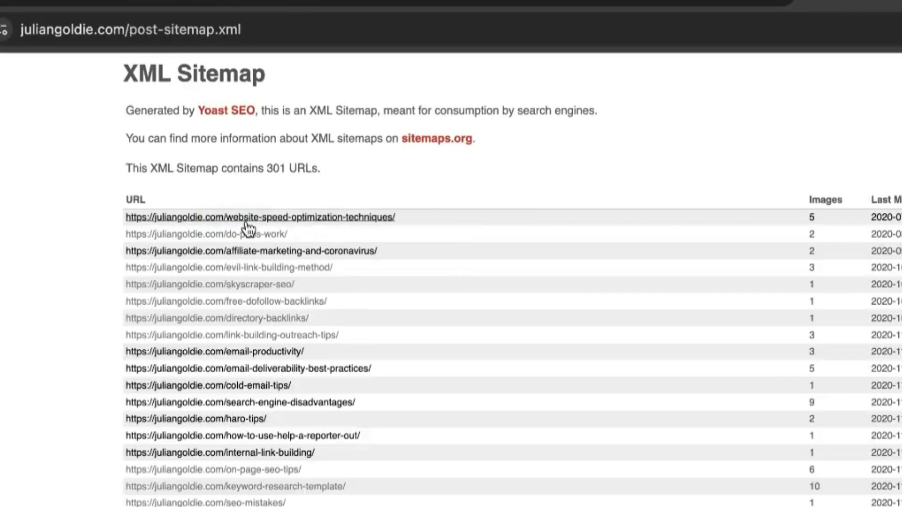
{"action": "left_click_drag", "start_coordinate": [171, 159], "coordinate": [251, 235]}
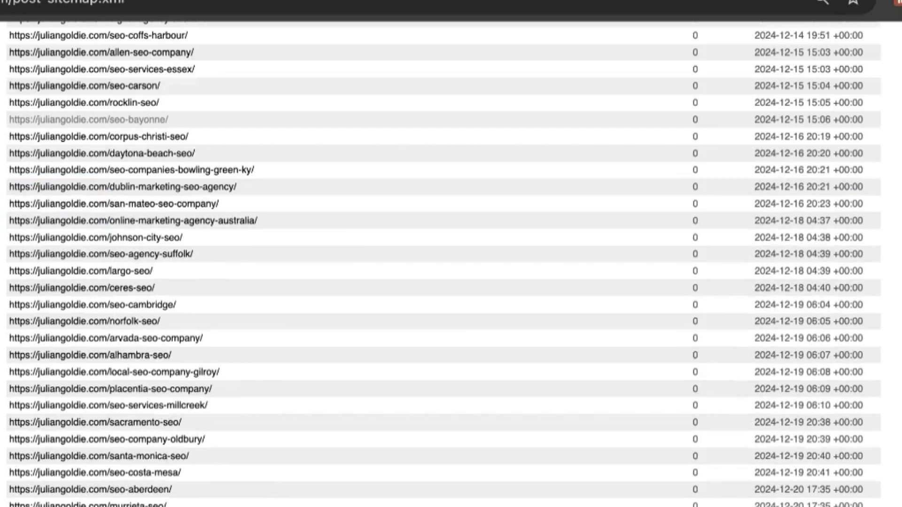
{"action": "key", "text": "super+a"}
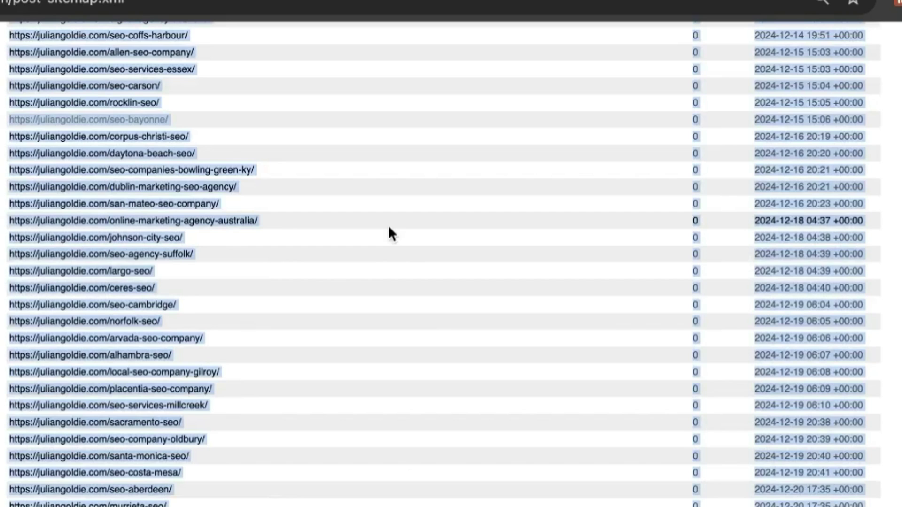
Create a new Google Docs document through docs.new and paste the copied sitemap into it without formatting.
{"action": "key", "text": "super+t"}
{"action": "type", "text": "docs.new"}
{"action": "key", "text": "Return"}
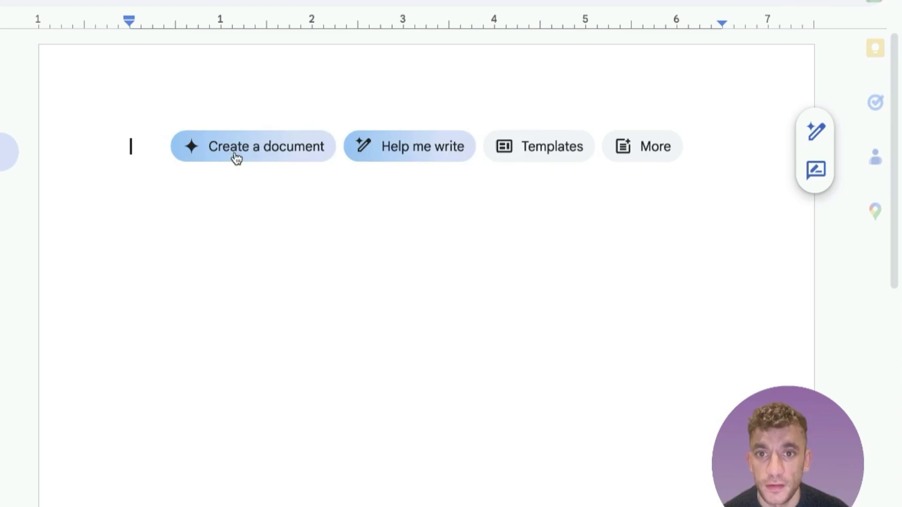
{"action": "right_click", "coordinate": [477, 414]}
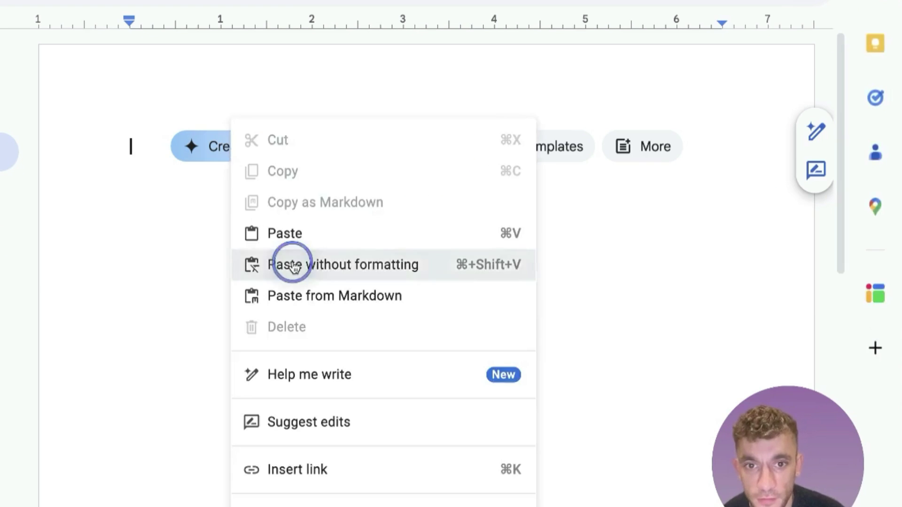
{"action": "left_click", "coordinate": [293, 266]}
Open the document's download options and look through the pasted sitemap URLs.
{"action": "left_click", "coordinate": [69, 12]}
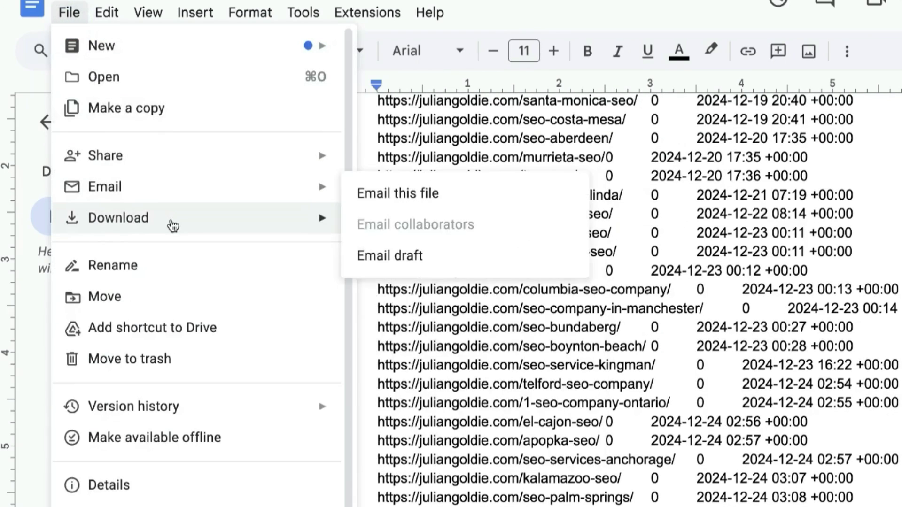
{"action": "mouse_move", "coordinate": [172, 226]}
{"action": "left_click", "coordinate": [447, 226]}
{"action": "scroll", "coordinate": [651, 291], "scroll_direction": "up", "scroll_amount": 10}
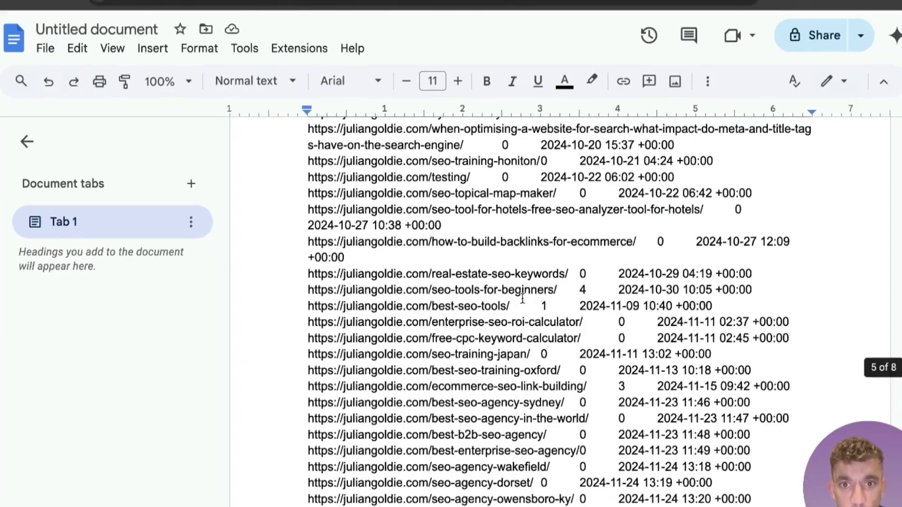
{"action": "scroll", "coordinate": [522, 299], "scroll_direction": "up", "scroll_amount": 15}
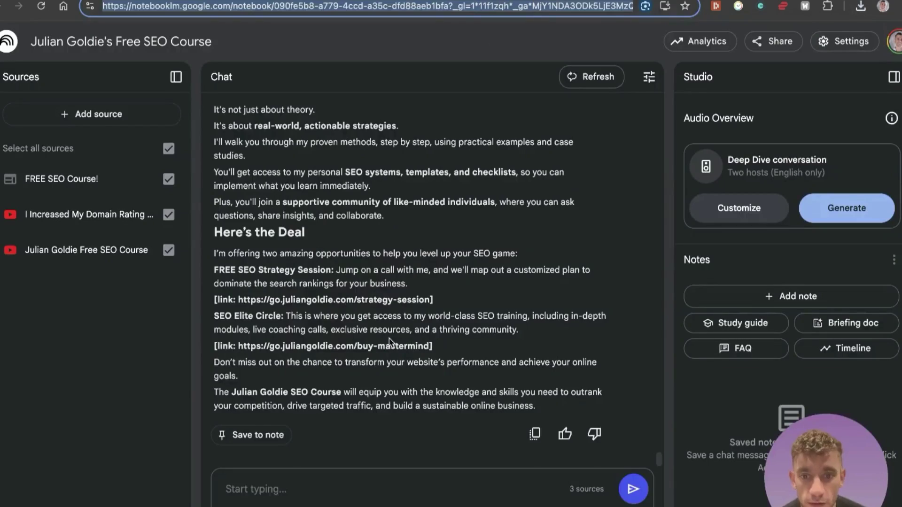
Return to NotebookLM and add the copied sitemap list to the notebook as a pasted-text source.
{"action": "left_click", "coordinate": [117, 119]}
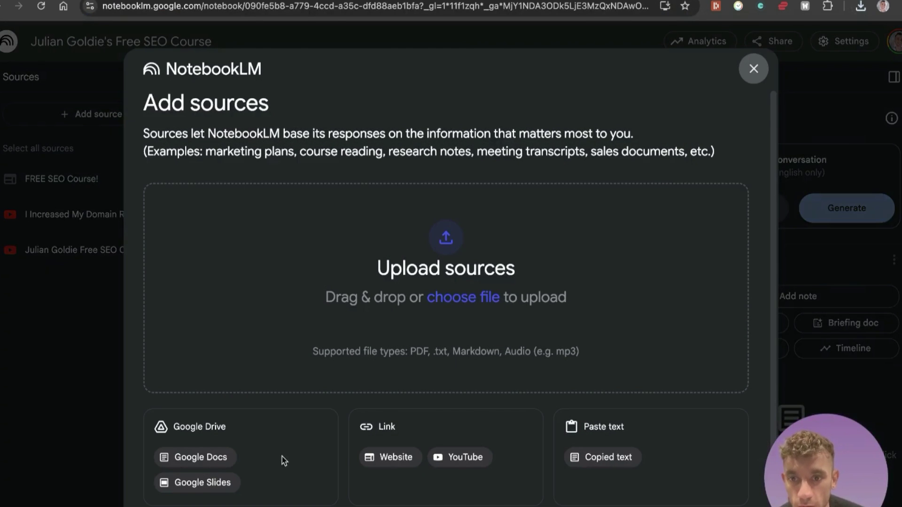
{"action": "scroll", "coordinate": [376, 427], "scroll_direction": "down", "scroll_amount": 1}
{"action": "left_click", "coordinate": [606, 427]}
{"action": "left_click", "coordinate": [353, 270]}
{"action": "key", "text": "super+v"}
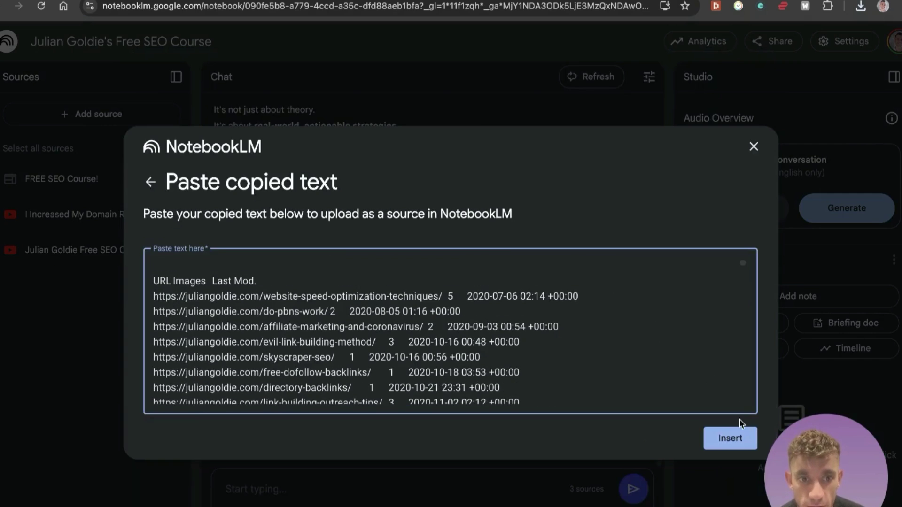
{"action": "left_click", "coordinate": [730, 438]}
Send "See the sitemap I've attached: Insert a few relevant internal links within the content, so that it links internally to the pages I want to rank.".
{"action": "type", "text": "See the site"}
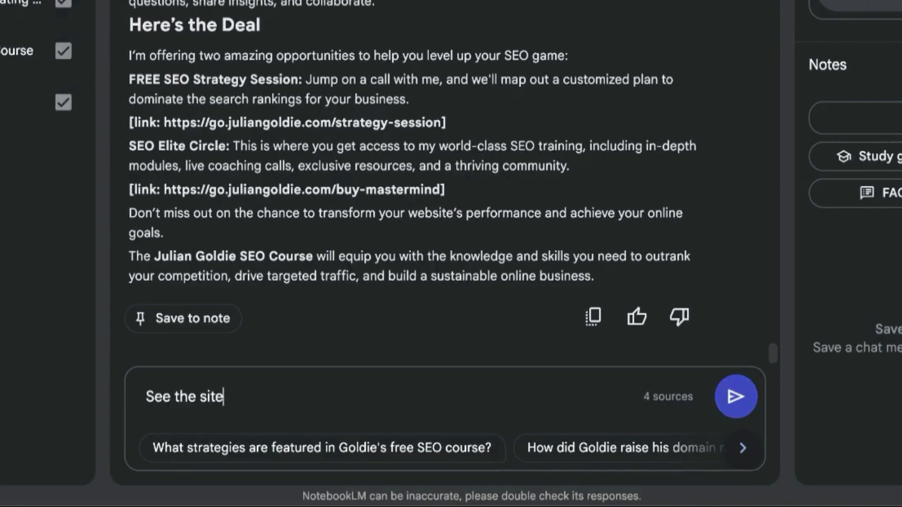
{"action": "type", "text": "map I've attached:"}
{"action": "key", "text": "shift+Return"}
{"action": "key", "text": "shift+Return"}
{"action": "type", "text": "Insert a few "}
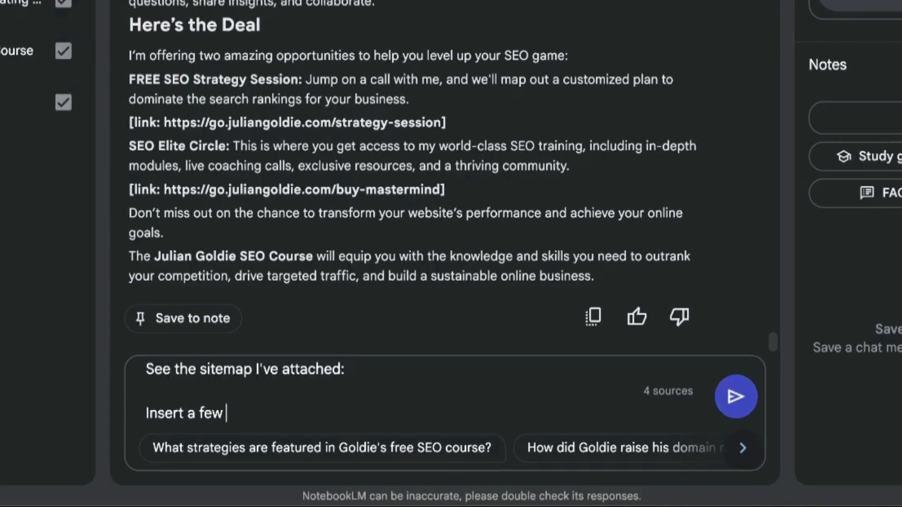
{"action": "type", "text": "relevant internal links within"}
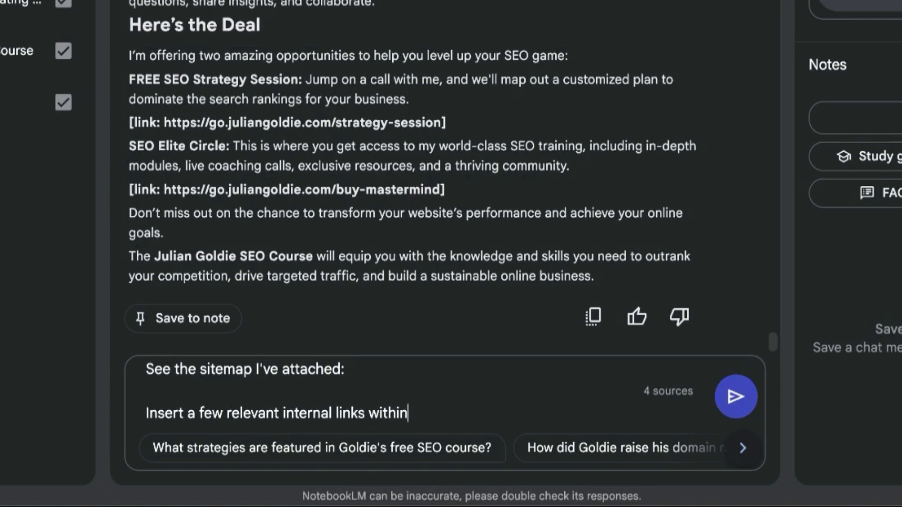
{"action": "type", "text": " the content, so that it links internally to the pages"}
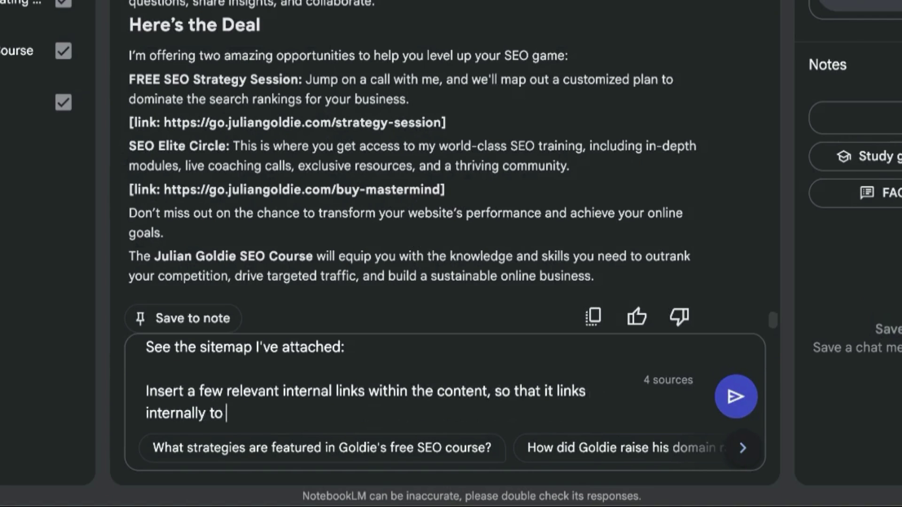
{"action": "type", "text": " I want to rank."}
{"action": "key", "text": "Return"}
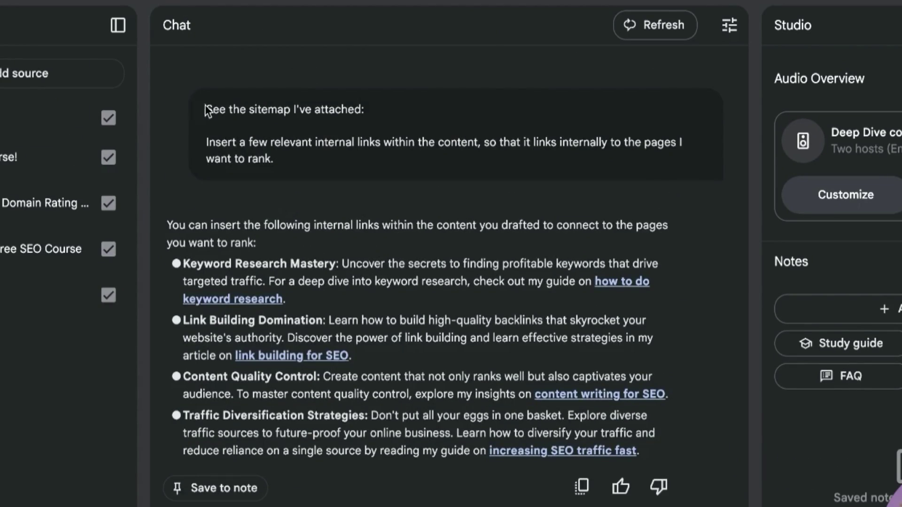
Examine the internal-link reply against the request, focusing on the linked sentence in the Keyword Research Mastery item.
{"action": "left_click_drag", "start_coordinate": [205, 108], "coordinate": [291, 160]}
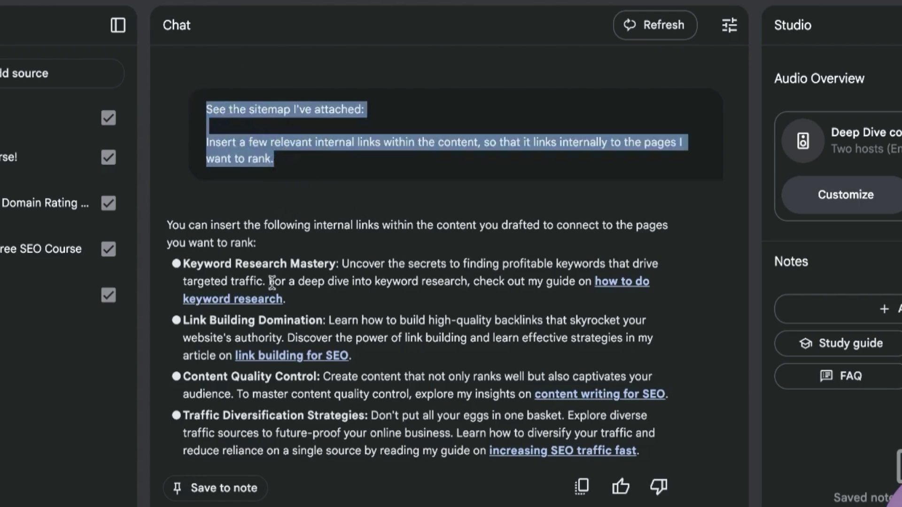
{"action": "left_click_drag", "start_coordinate": [191, 260], "coordinate": [697, 444]}
{"action": "left_click", "coordinate": [695, 442]}
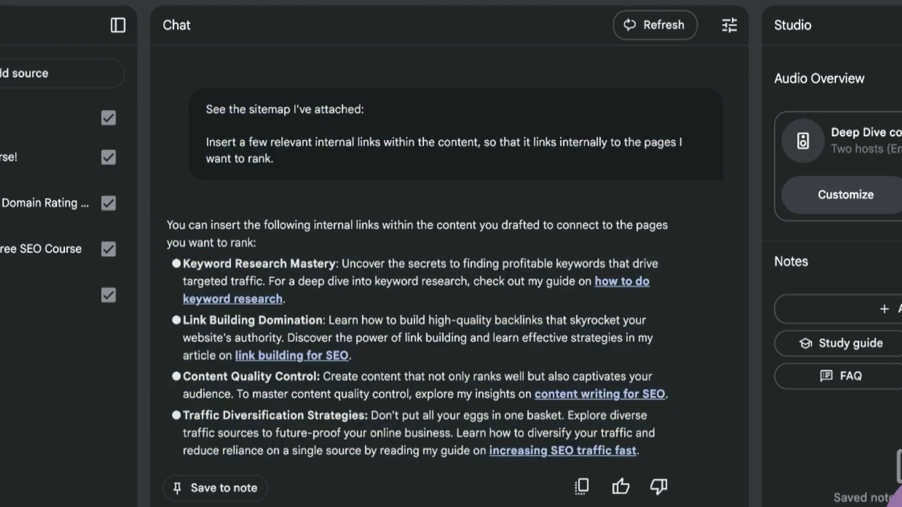
{"action": "left_click_drag", "start_coordinate": [182, 254], "coordinate": [362, 295]}
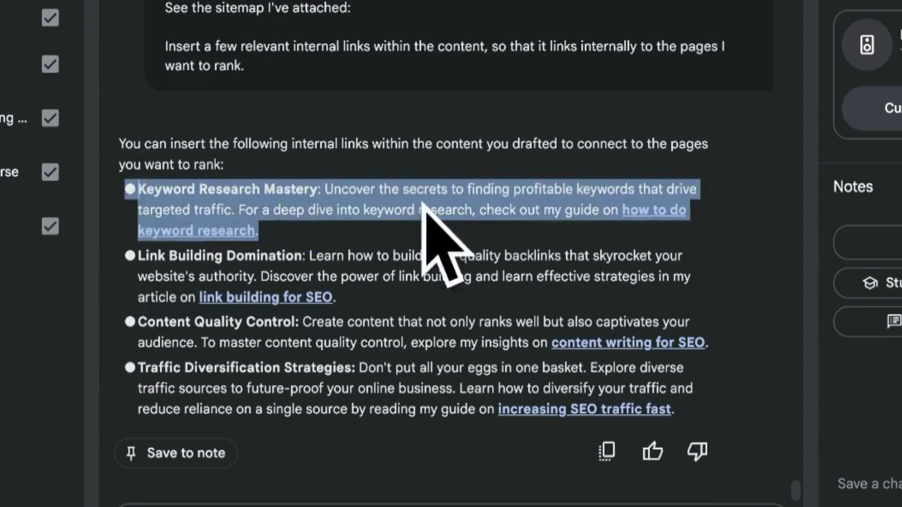
{"action": "left_click", "coordinate": [367, 225]}
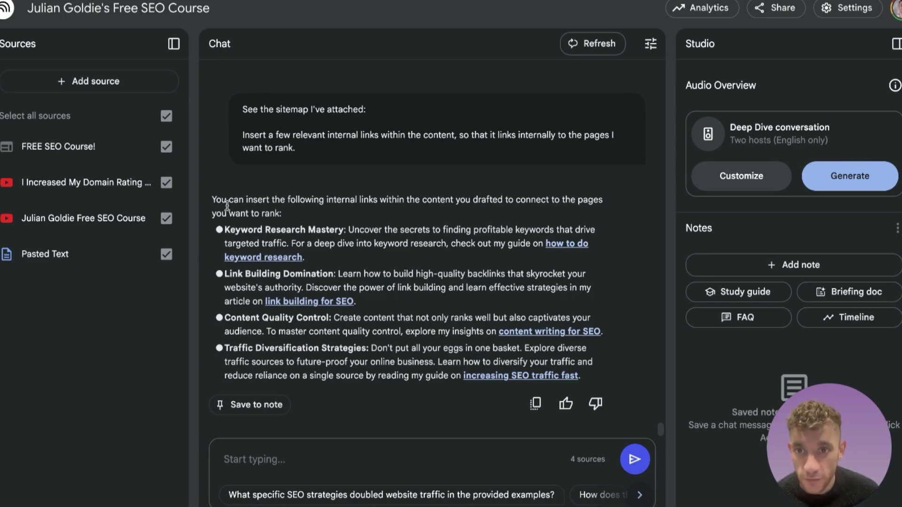
{"action": "left_click", "coordinate": [348, 245]}
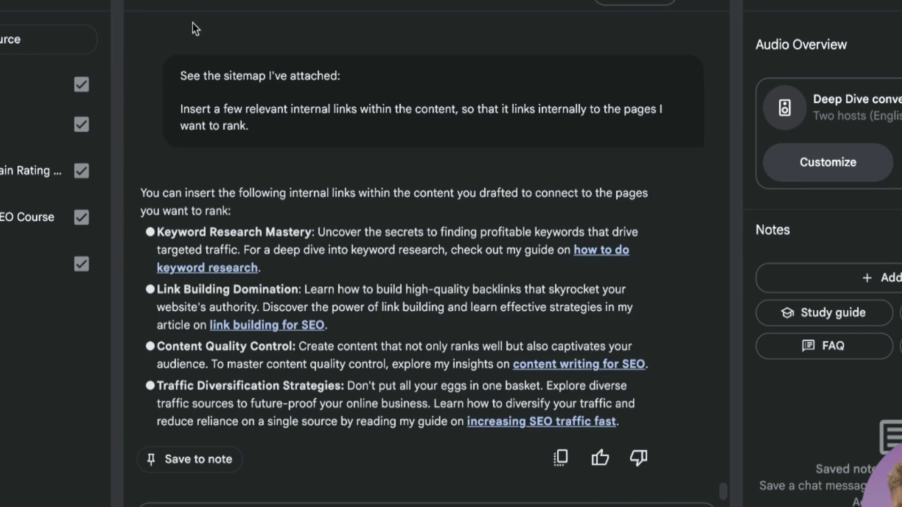
{"action": "triple_click", "coordinate": [242, 125]}
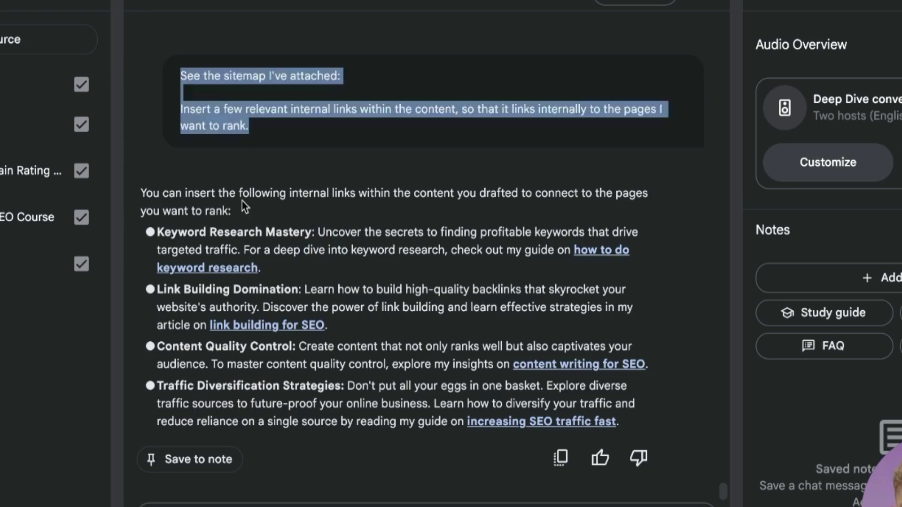
{"action": "left_click_drag", "start_coordinate": [137, 185], "coordinate": [627, 433]}
{"action": "left_click", "coordinate": [636, 482]}
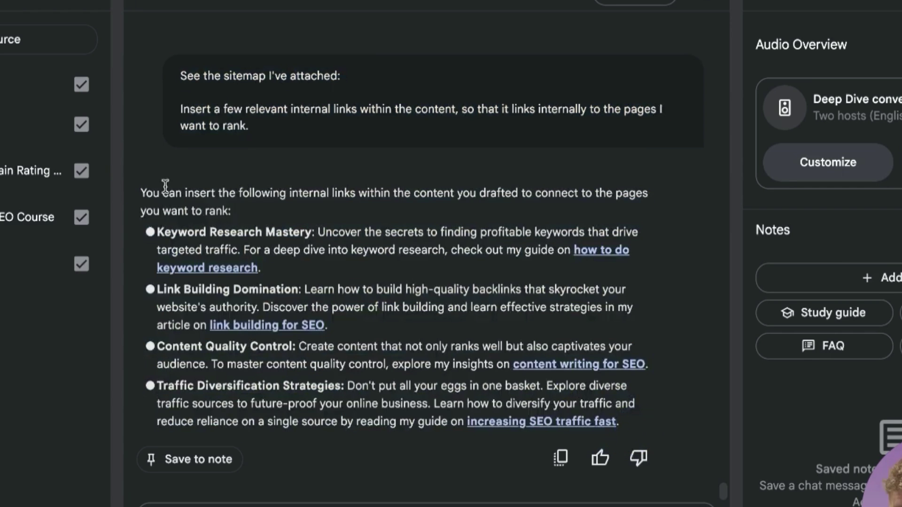
{"action": "left_click_drag", "start_coordinate": [451, 248], "coordinate": [529, 262]}
{"action": "left_click", "coordinate": [268, 249]}
{"action": "left_click_drag", "start_coordinate": [243, 250], "coordinate": [339, 247]}
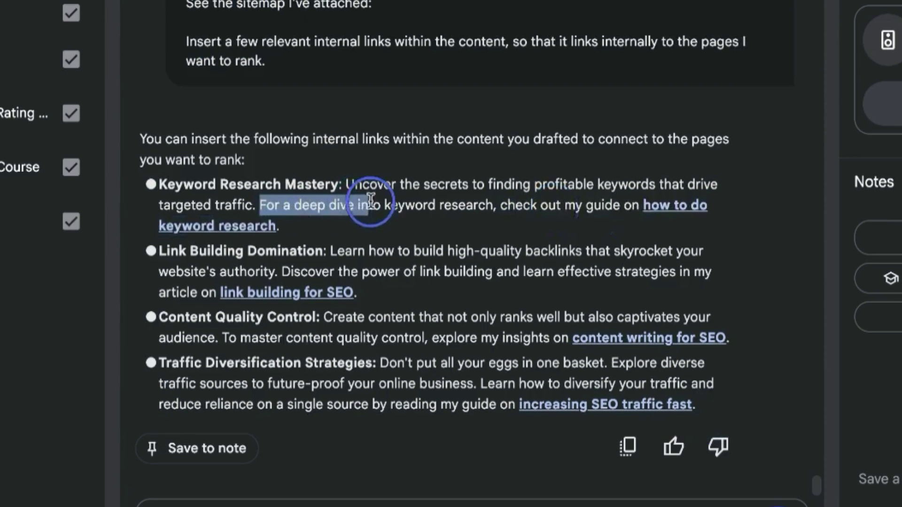
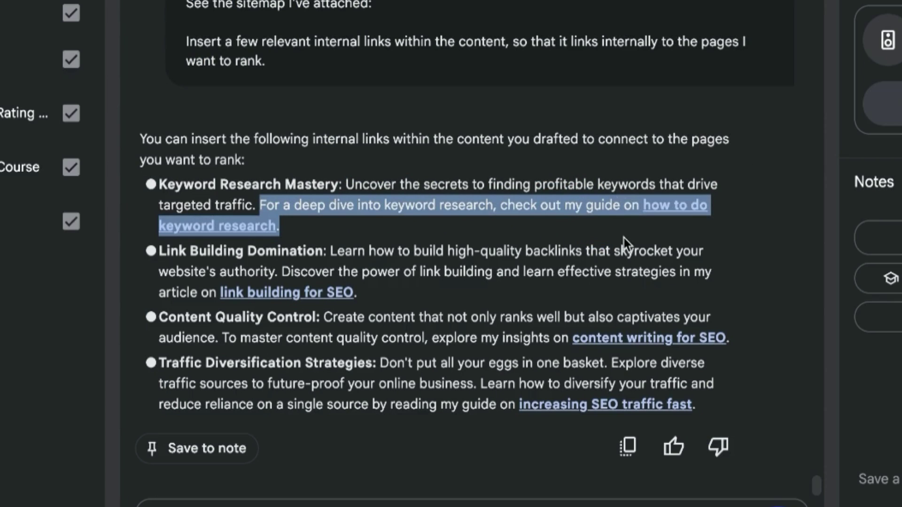
Review the linked list items in the reply, from Keyword Research Mastery through Traffic Diversification Strategies.
{"action": "left_click_drag", "start_coordinate": [664, 211], "coordinate": [727, 475]}
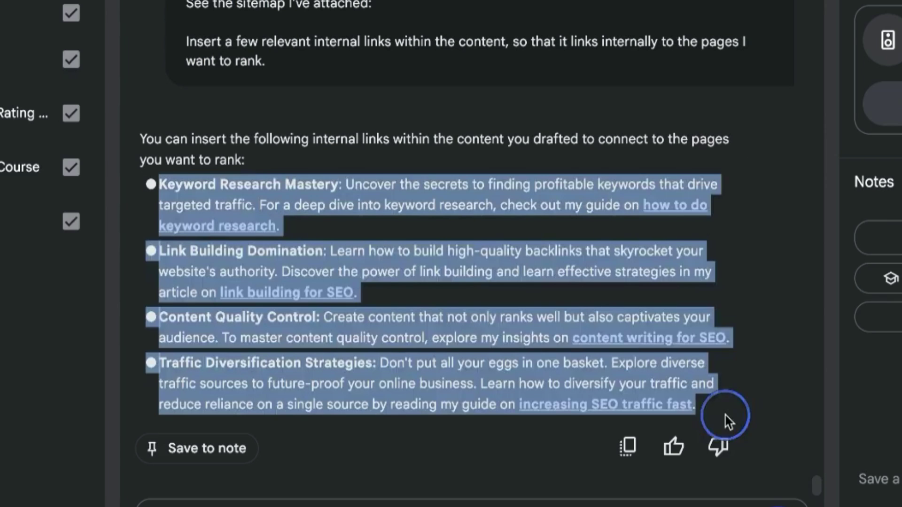
{"action": "left_click", "coordinate": [475, 184]}
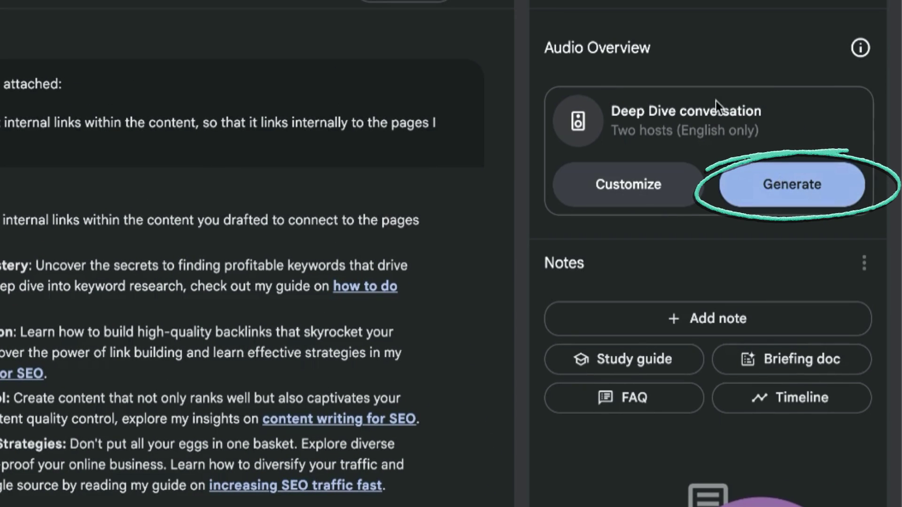
Open the Audio Overview customization to see what the AI hosts can focus on, and close it.
{"action": "left_click", "coordinate": [621, 197]}
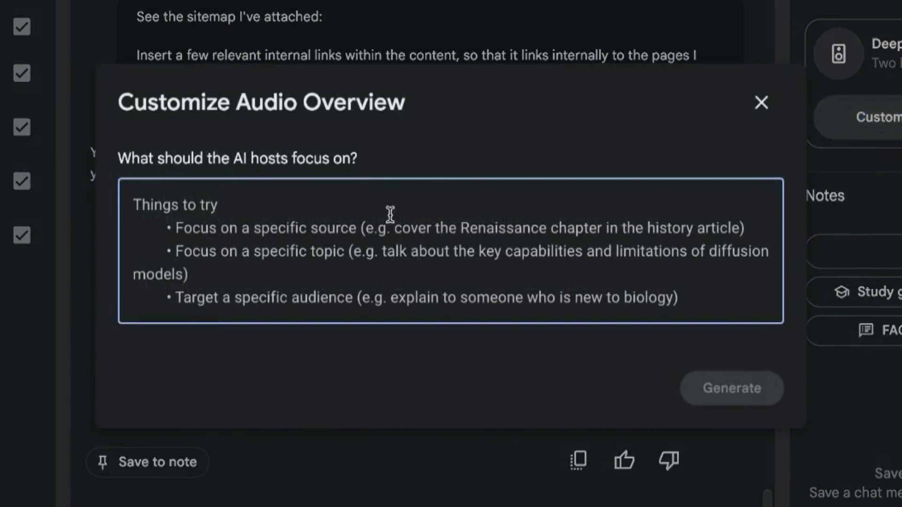
{"action": "left_click", "coordinate": [816, 91]}
{"action": "left_click", "coordinate": [854, 178]}
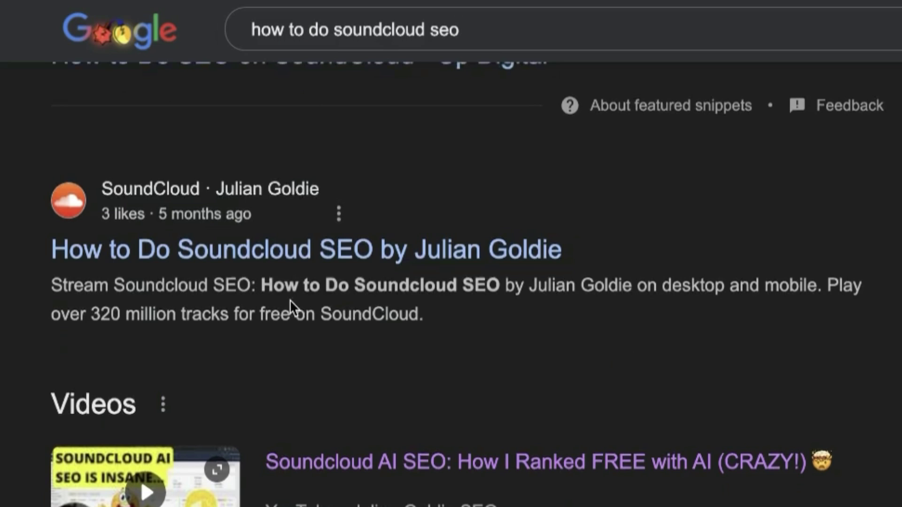
Examine the SoundCloud listing in the Google results for "how to do soundcloud seo".
{"action": "left_click_drag", "start_coordinate": [50, 150], "coordinate": [521, 316]}
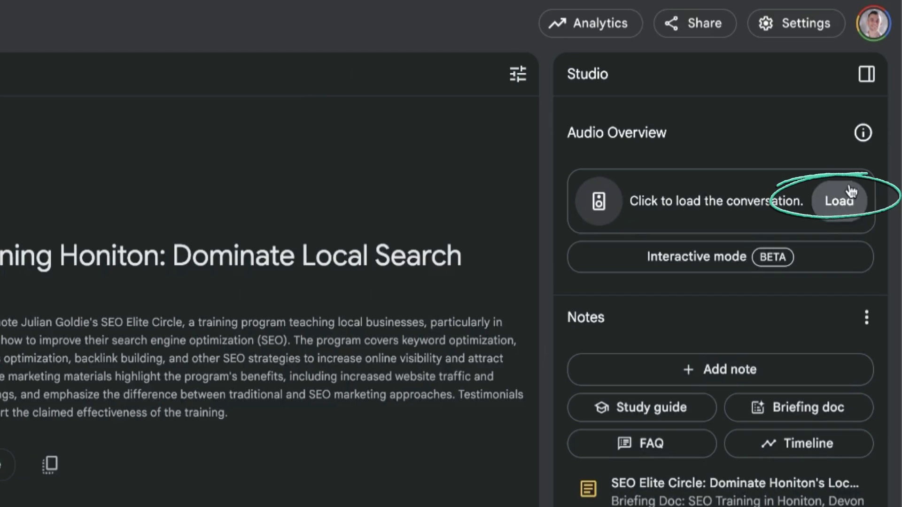
Load and briefly play the Audio Overview in the SEO Training Honiton notebook, and open its options including Download.
{"action": "left_click", "coordinate": [846, 199]}
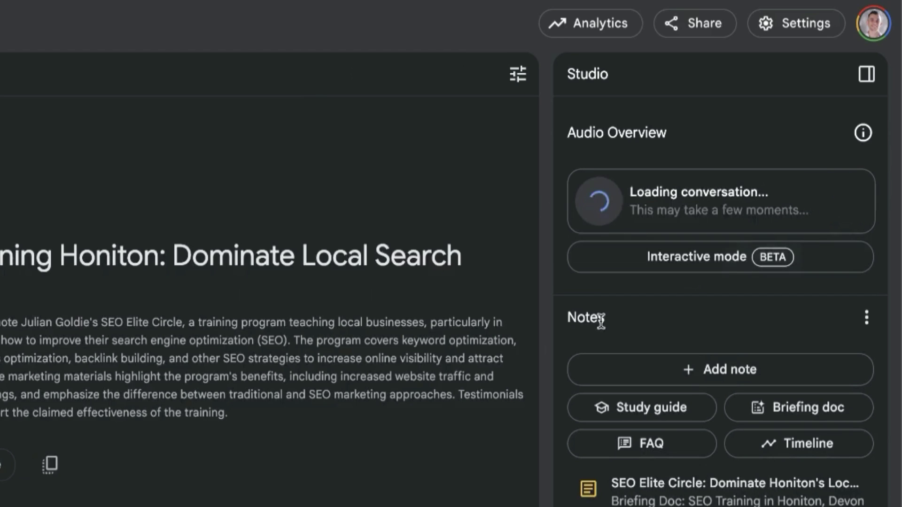
{"action": "left_click", "coordinate": [595, 226]}
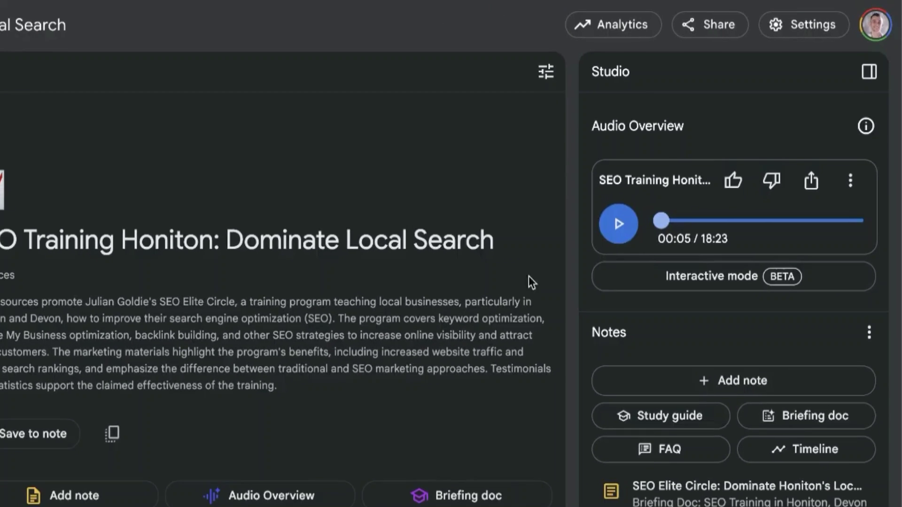
{"action": "left_click", "coordinate": [854, 172]}
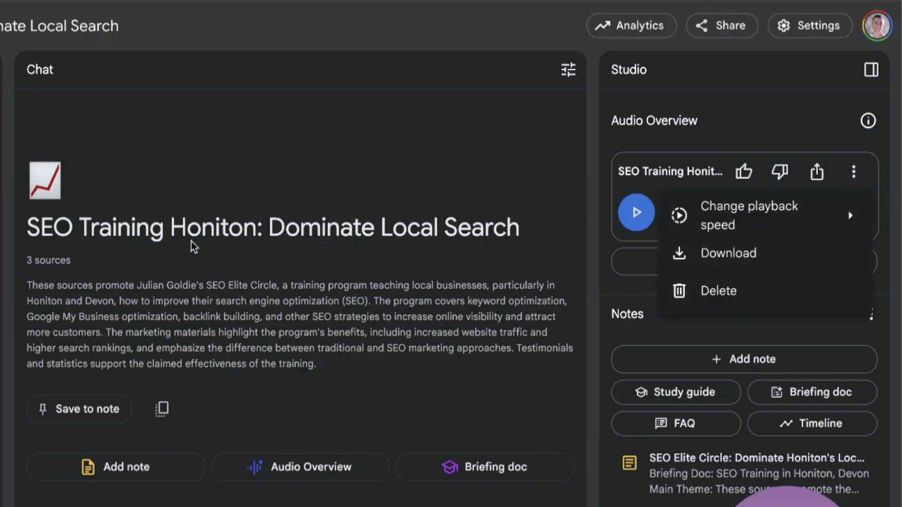
Search Google for "seo training honiton" and look through the results down to the videos.
{"action": "left_click", "coordinate": [297, 219]}
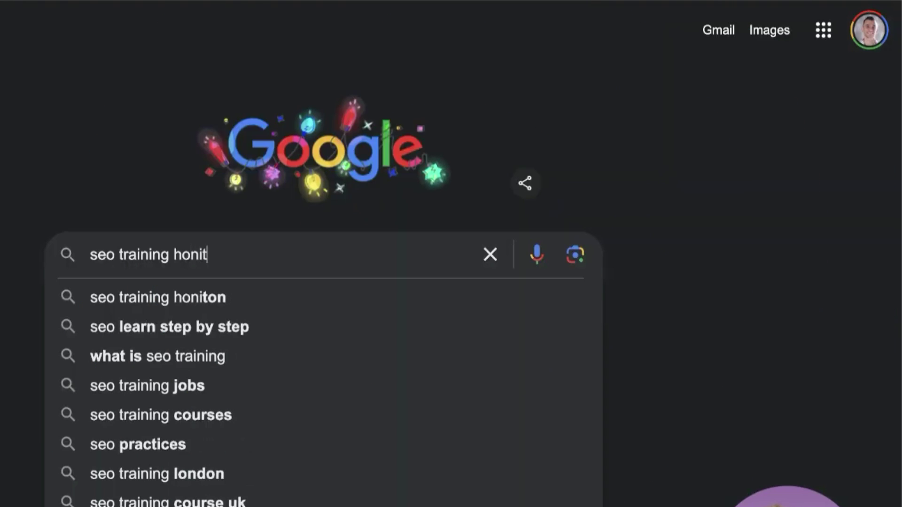
{"action": "type", "text": "oniton"}
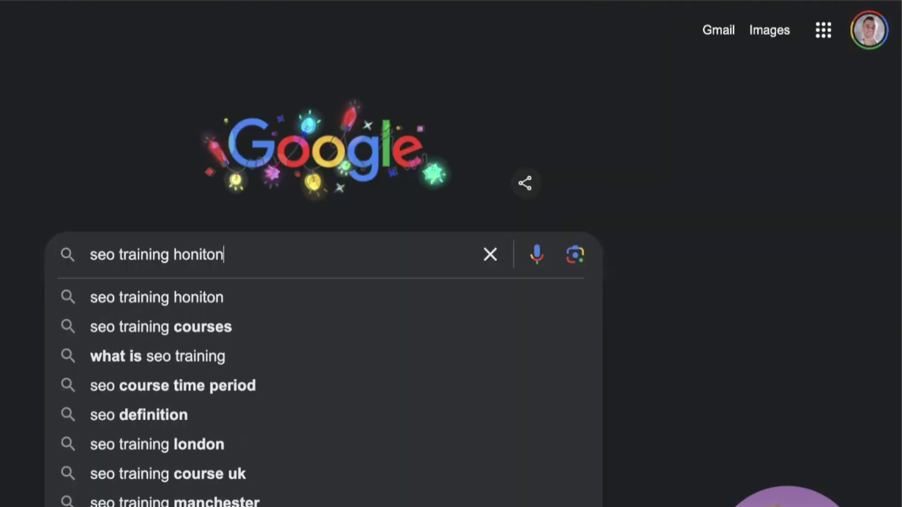
{"action": "key", "text": "Return"}
{"action": "scroll", "coordinate": [672, 387], "scroll_direction": "down", "scroll_amount": 5}
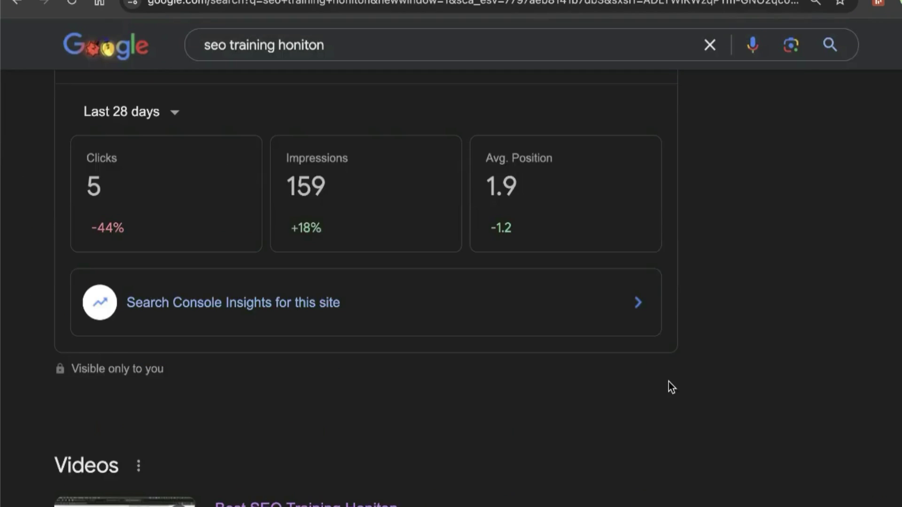
{"action": "scroll", "coordinate": [672, 388], "scroll_direction": "down", "scroll_amount": 8}
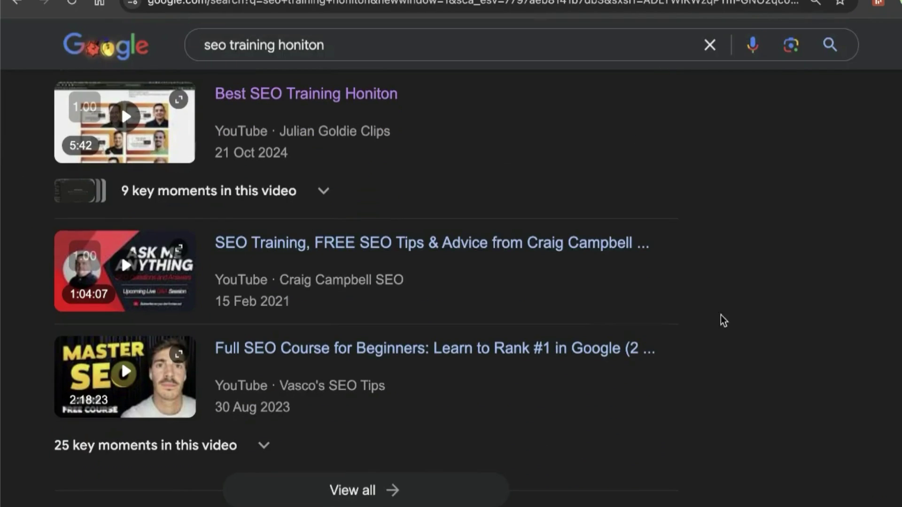
{"action": "scroll", "coordinate": [265, 218], "scroll_direction": "up", "scroll_amount": 1}
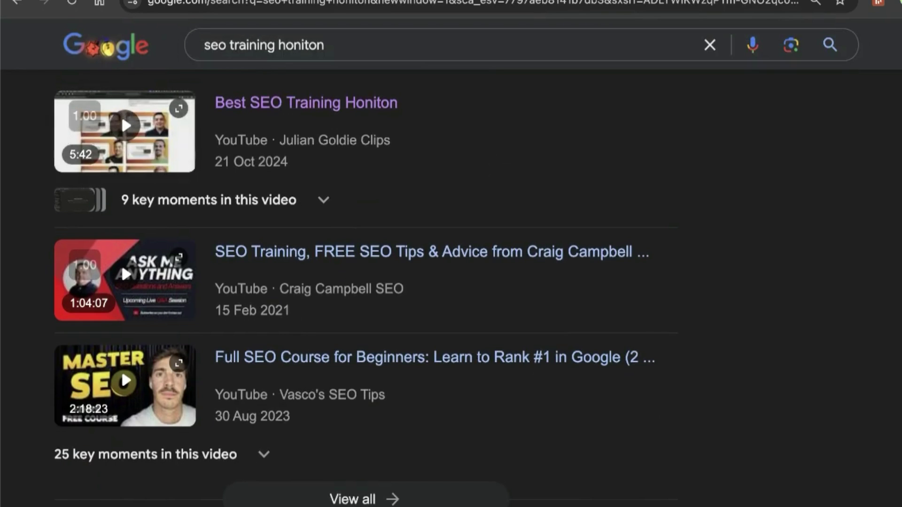
Open the YouTube video "Best SEO Training Honiton" and skip ahead to about 1:32.
{"action": "left_click", "coordinate": [306, 102]}
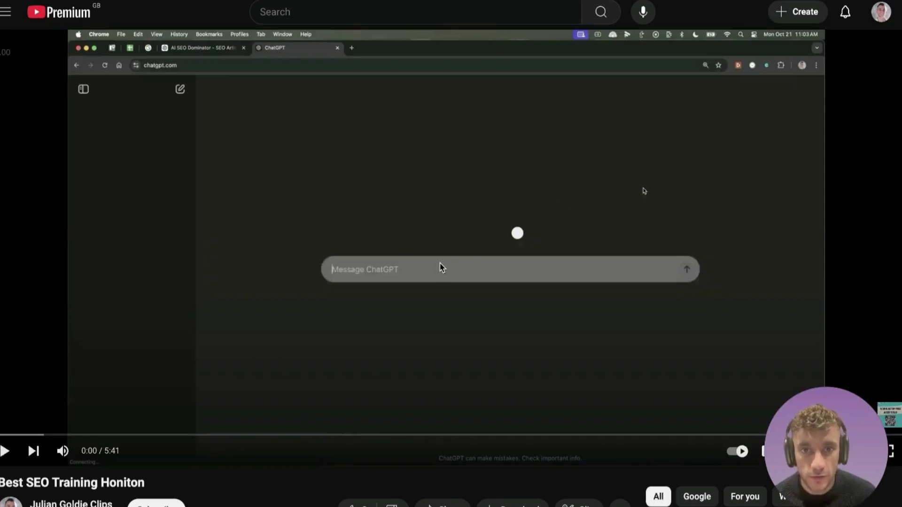
{"action": "left_click", "coordinate": [237, 437]}
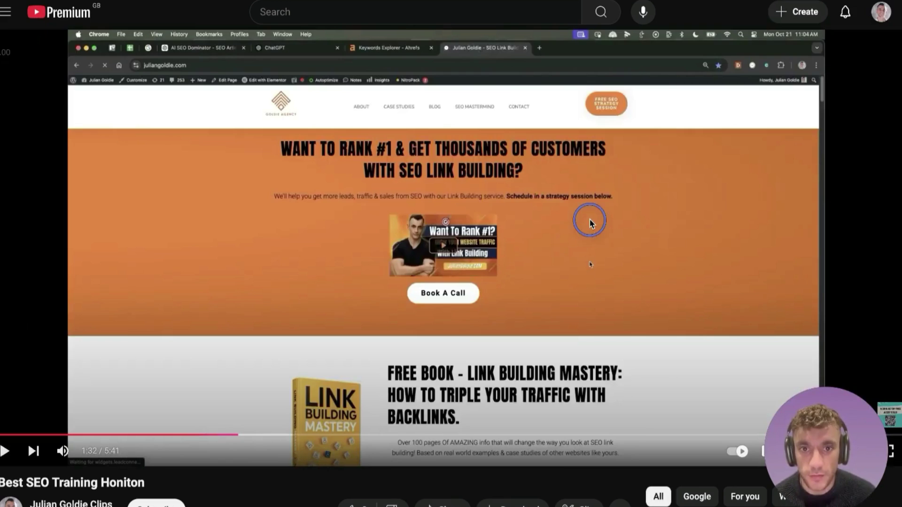
{"action": "scroll", "coordinate": [590, 264], "scroll_direction": "down", "scroll_amount": 3}
{"action": "scroll", "coordinate": [317, 429], "scroll_direction": "up", "scroll_amount": 3}
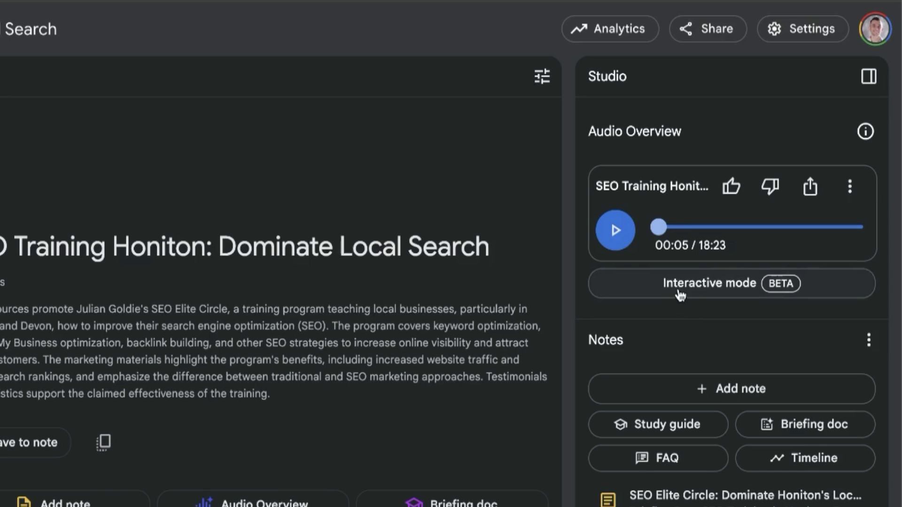
Open the SEO Training Honiton Audio Overview in Interactive mode.
{"action": "left_click", "coordinate": [712, 283]}
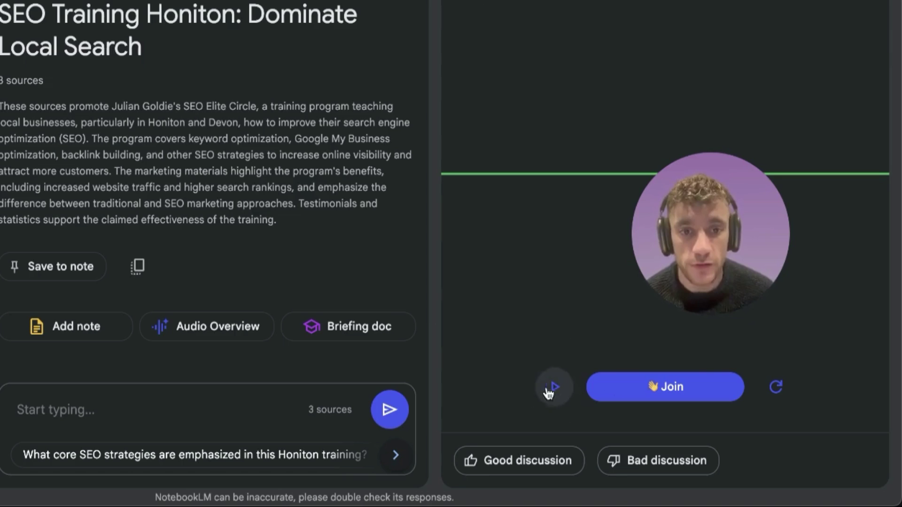
{"action": "mouse_move", "coordinate": [654, 266]}
{"action": "left_click_drag", "start_coordinate": [653, 264], "coordinate": [94, 291]}
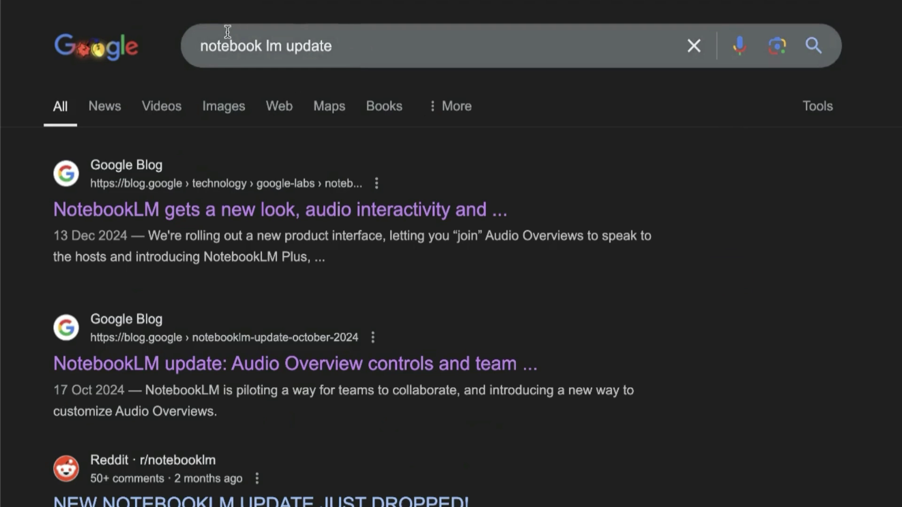
Look through the Google results for "notebook lm update" and open the LinkedIn article "New Google NotebookLM Update Is INSANE (FREE!)".
{"action": "left_click", "coordinate": [306, 46]}
{"action": "key", "text": "Escape"}
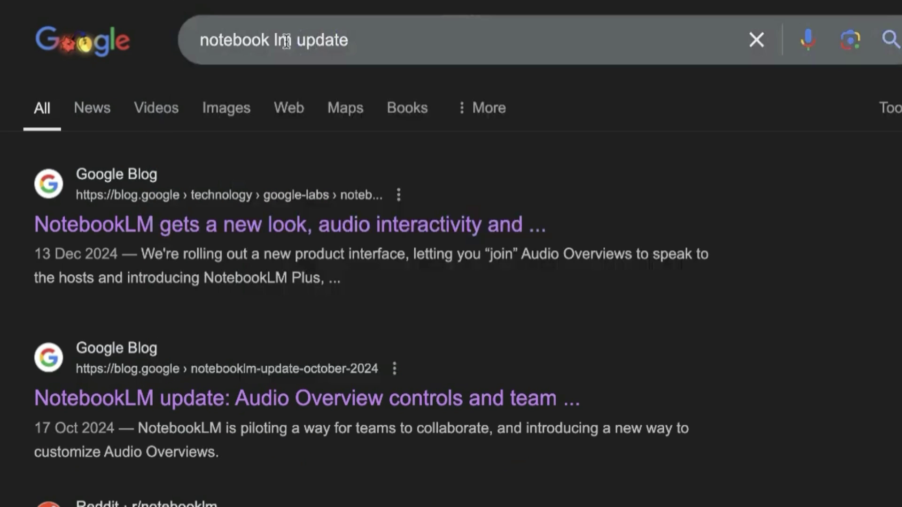
{"action": "scroll", "coordinate": [606, 310], "scroll_direction": "down", "scroll_amount": 10}
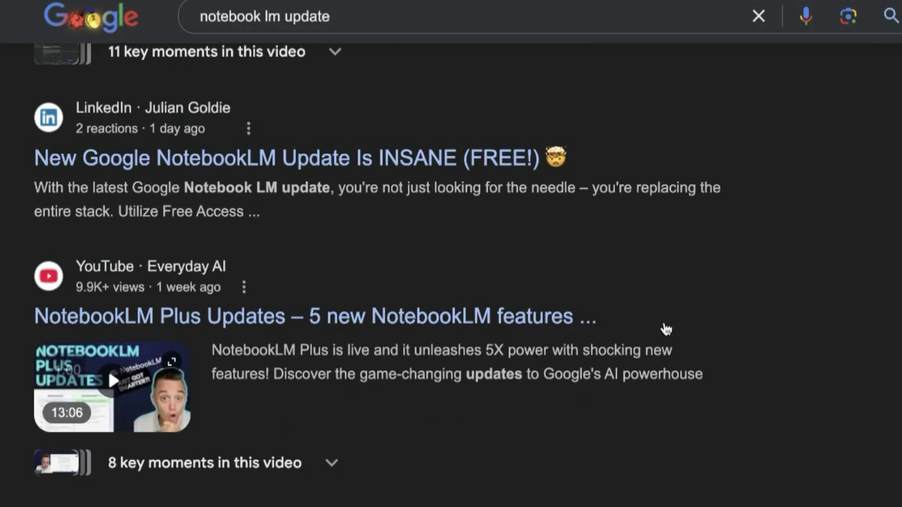
{"action": "left_click", "coordinate": [98, 172]}
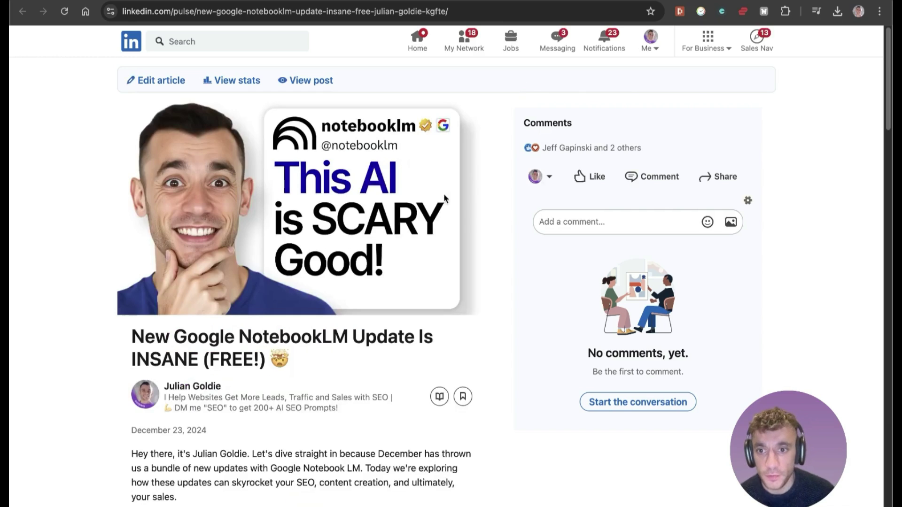
Examine the LinkedIn article's introduction, embedded video and FAQs about the Google Notebook LM Update.
{"action": "scroll", "coordinate": [445, 199], "scroll_direction": "down", "scroll_amount": 9}
{"action": "scroll", "coordinate": [376, 261], "scroll_direction": "down", "scroll_amount": 1}
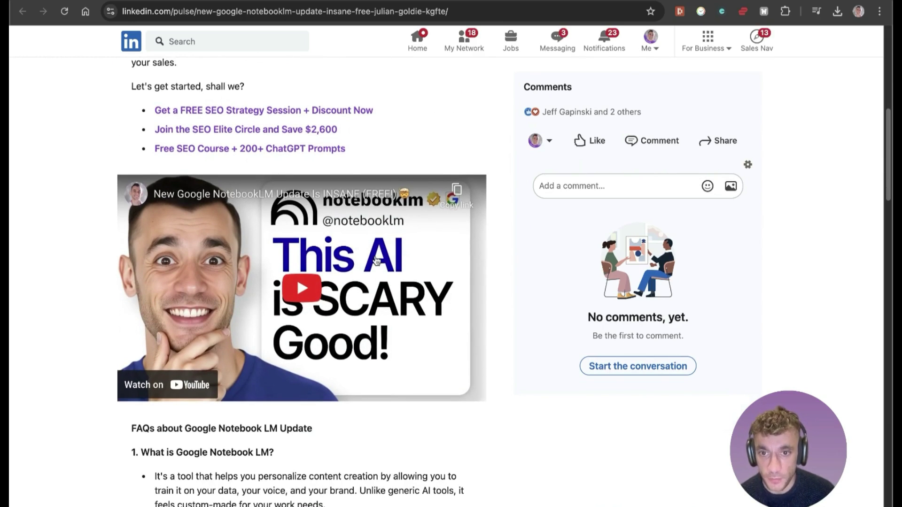
{"action": "scroll", "coordinate": [362, 301], "scroll_direction": "up", "scroll_amount": 1}
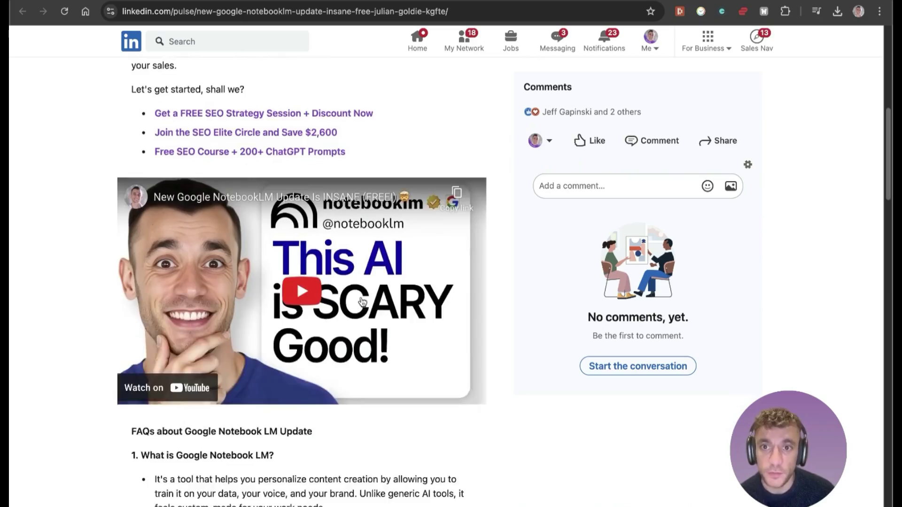
{"action": "scroll", "coordinate": [362, 301], "scroll_direction": "up", "scroll_amount": 7}
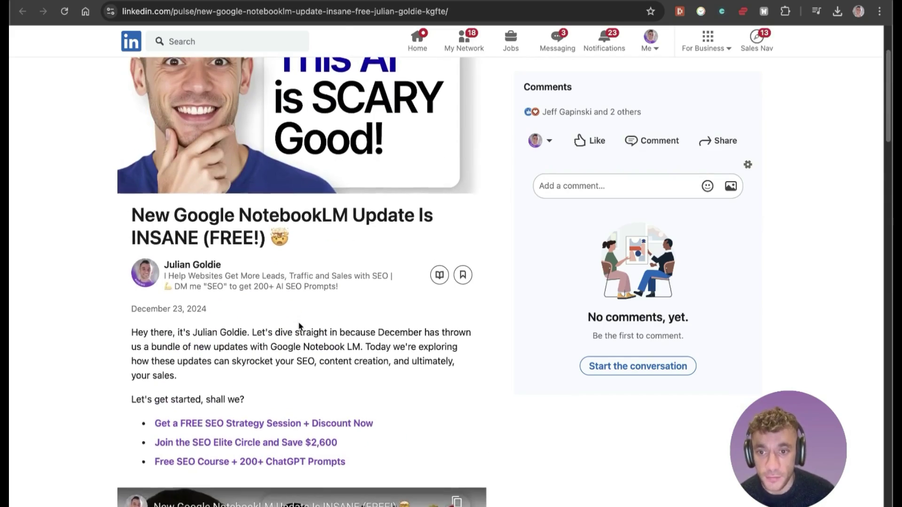
{"action": "scroll", "coordinate": [300, 326], "scroll_direction": "down", "scroll_amount": 20}
{"action": "scroll", "coordinate": [310, 326], "scroll_direction": "up", "scroll_amount": 13}
{"action": "scroll", "coordinate": [309, 327], "scroll_direction": "down", "scroll_amount": 20}
{"action": "scroll", "coordinate": [289, 237], "scroll_direction": "up", "scroll_amount": 20}
{"action": "scroll", "coordinate": [339, 337], "scroll_direction": "down", "scroll_amount": 5}
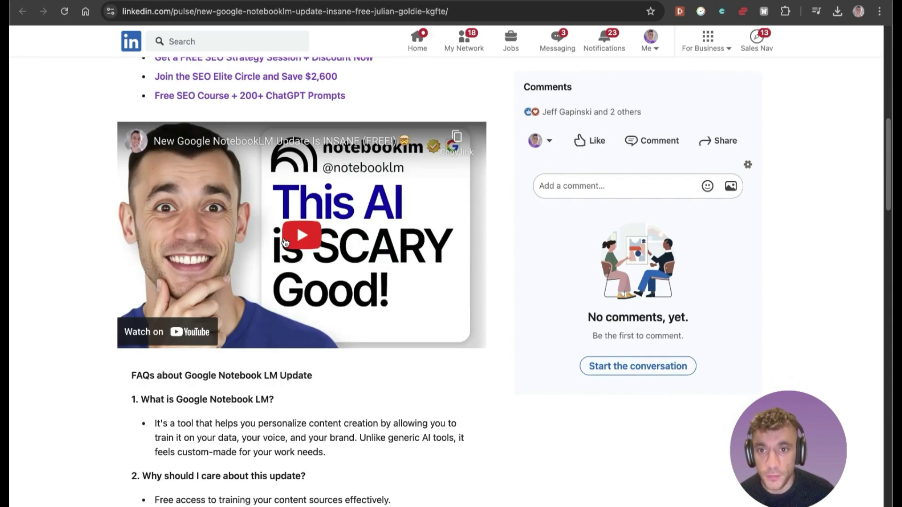
{"action": "right_click", "coordinate": [281, 147]}
{"action": "left_click", "coordinate": [321, 216]}
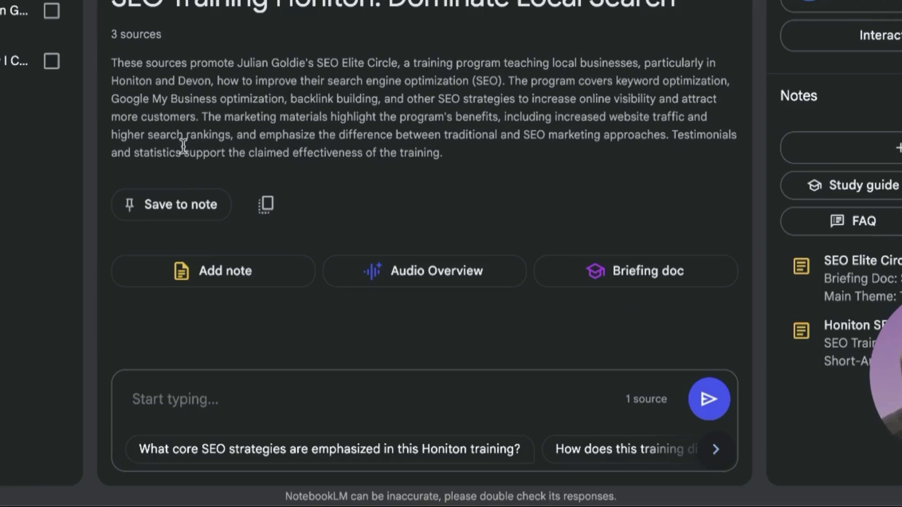
Enter the prompt "Turn my video transcript into a blog" in NotebookLM, and select the keyword, article title and source context in the prompt document.
{"action": "type", "text": "C"}
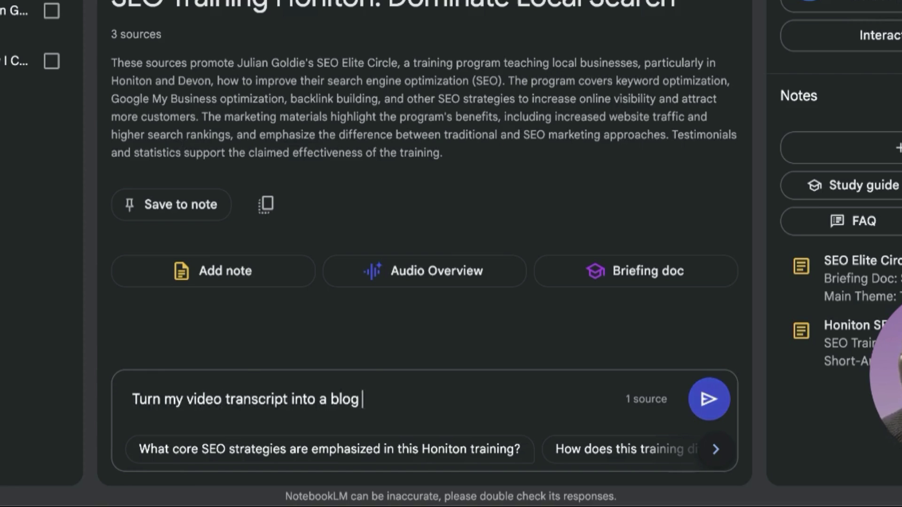
{"action": "key", "text": "Return"}
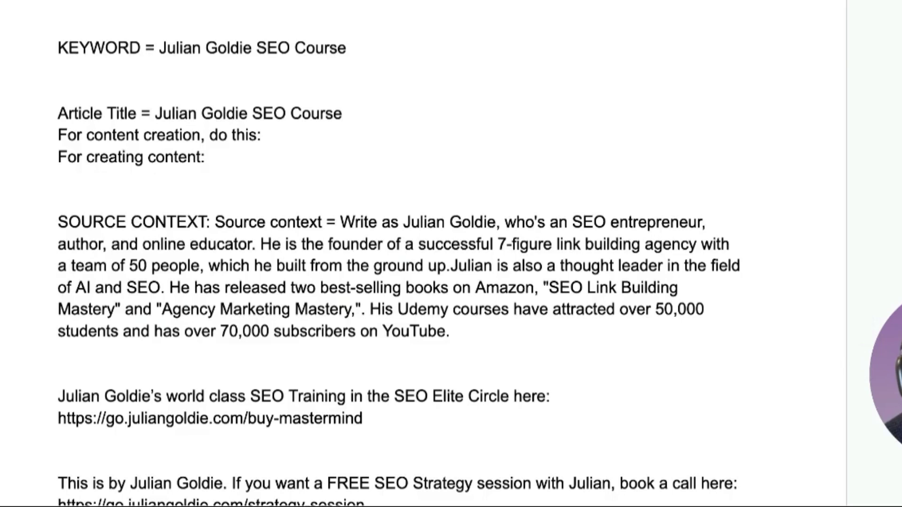
{"action": "left_click_drag", "start_coordinate": [364, 419], "coordinate": [214, 54]}
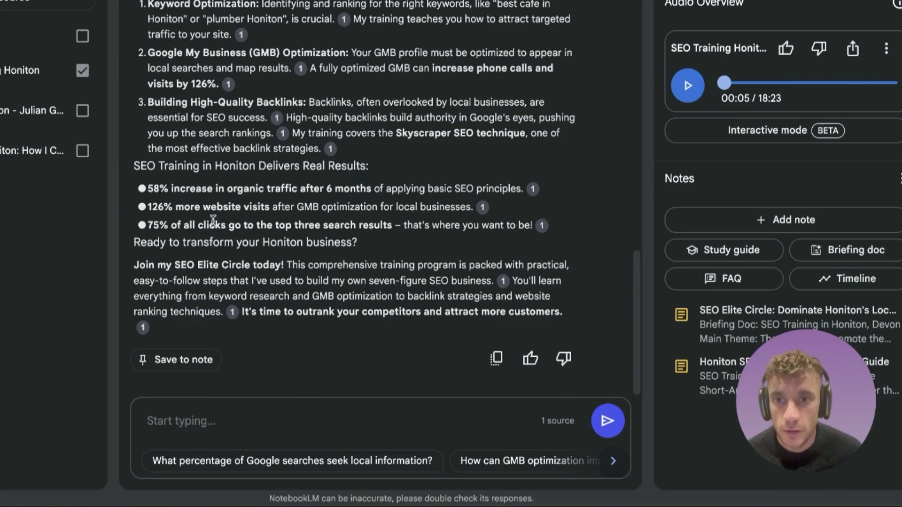
Copy the generated Honiton SEO training article from NotebookLM and paste it into the text-to-visual app as its content.
{"action": "scroll", "coordinate": [237, 209], "scroll_direction": "up", "scroll_amount": 3}
{"action": "scroll", "coordinate": [237, 209], "scroll_direction": "up", "scroll_amount": 10}
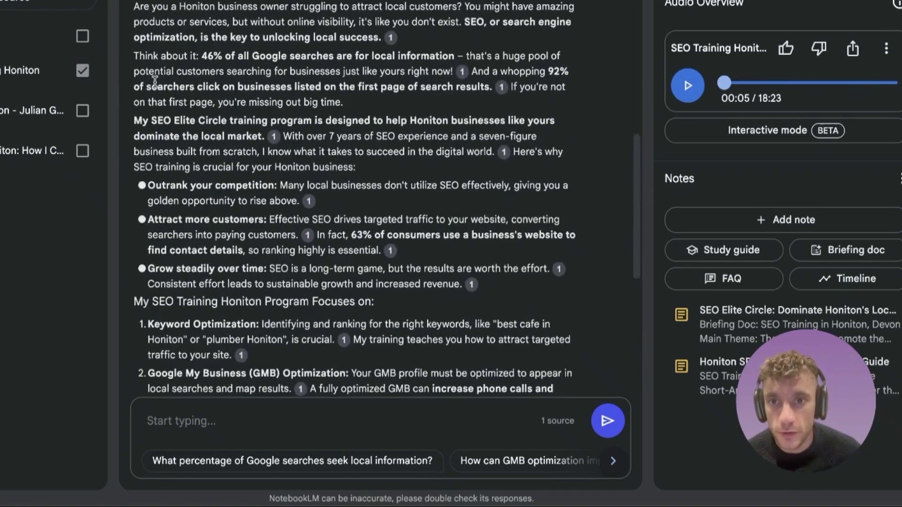
{"action": "double_click", "coordinate": [144, 261]}
{"action": "scroll", "coordinate": [143, 261], "scroll_direction": "down", "scroll_amount": 10}
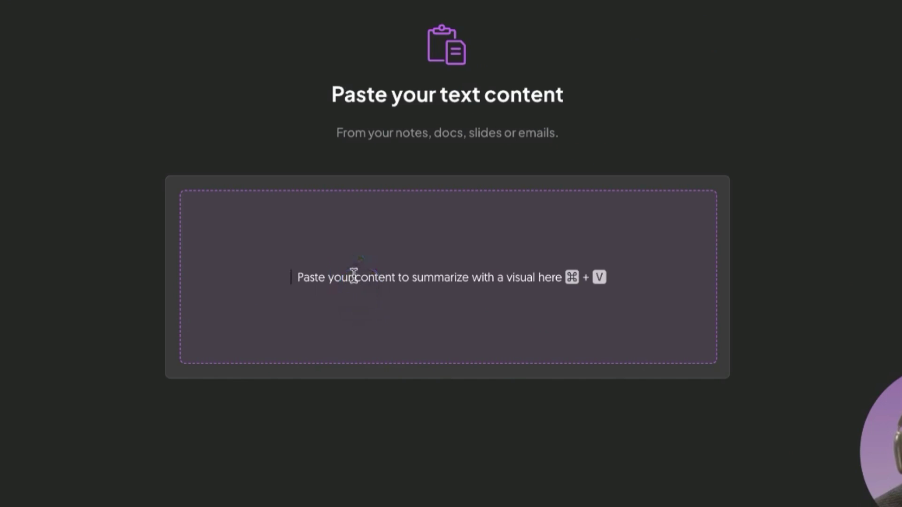
{"action": "key", "text": "super+v"}
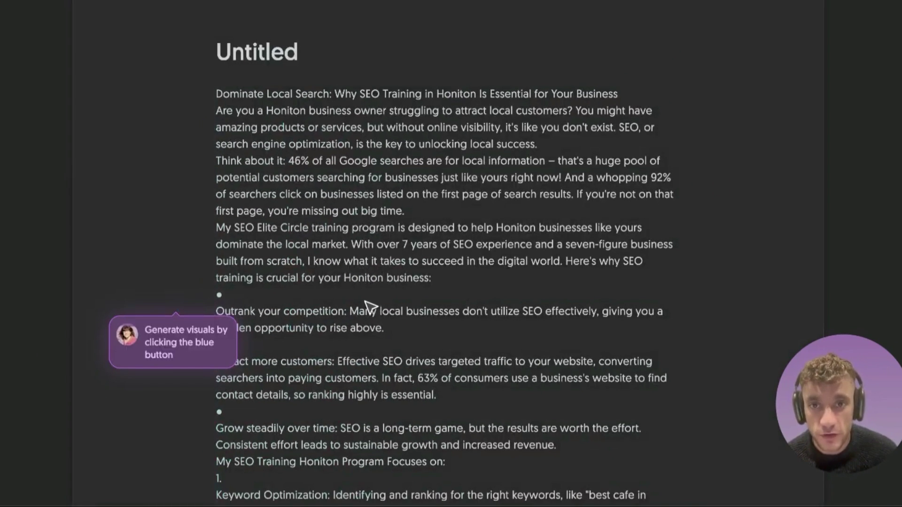
Preview the layered diagram for the article visual, and choose the horizontal funnel design in the solid blue, green and lime style.
{"action": "scroll", "coordinate": [358, 309], "scroll_direction": "down", "scroll_amount": 10}
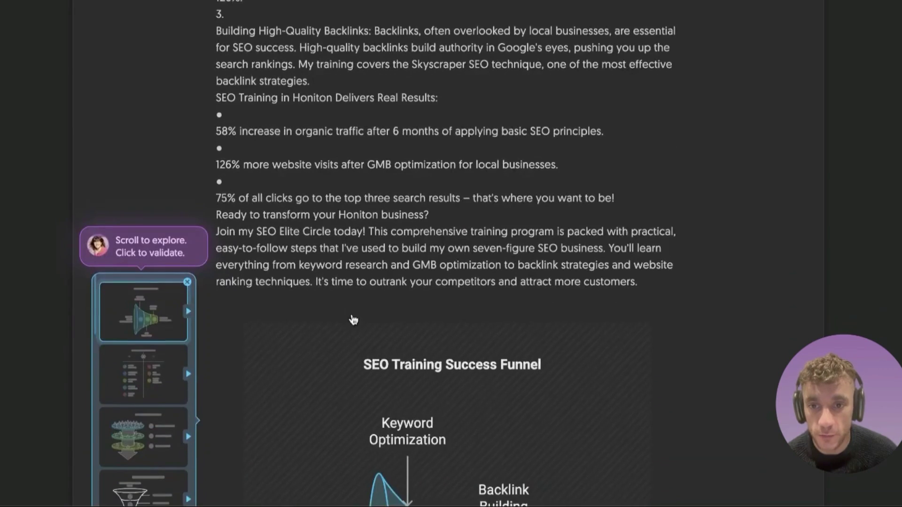
{"action": "scroll", "coordinate": [353, 320], "scroll_direction": "down", "scroll_amount": 5}
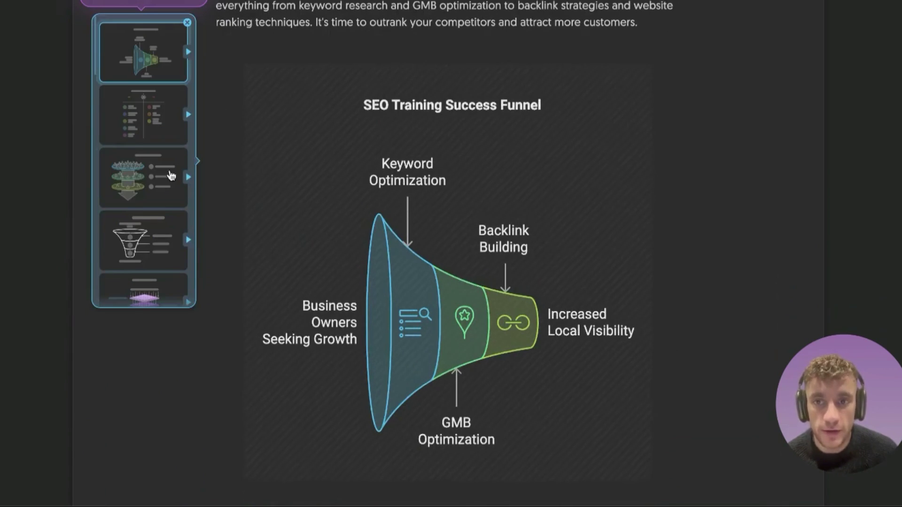
{"action": "left_click", "coordinate": [160, 115]}
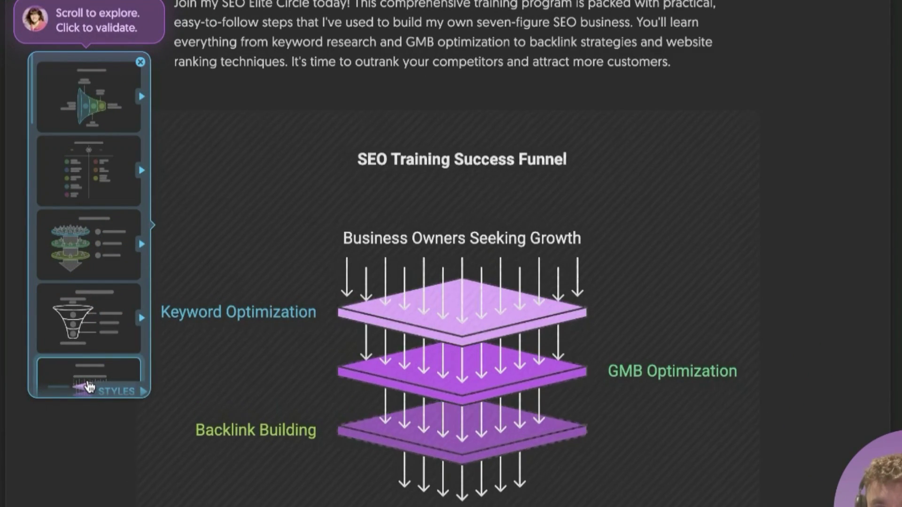
{"action": "left_click", "coordinate": [89, 387]}
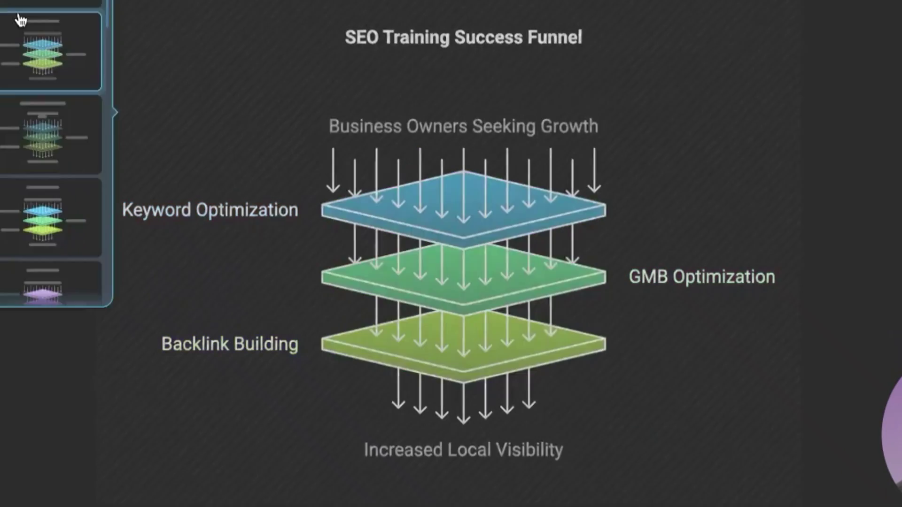
{"action": "left_click", "coordinate": [11, 50]}
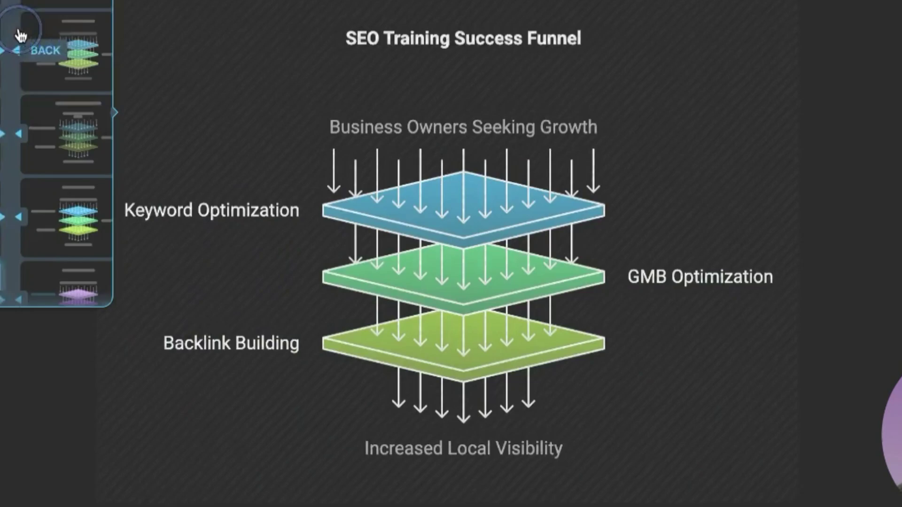
{"action": "left_click", "coordinate": [61, 129]}
{"action": "left_click", "coordinate": [75, 197]}
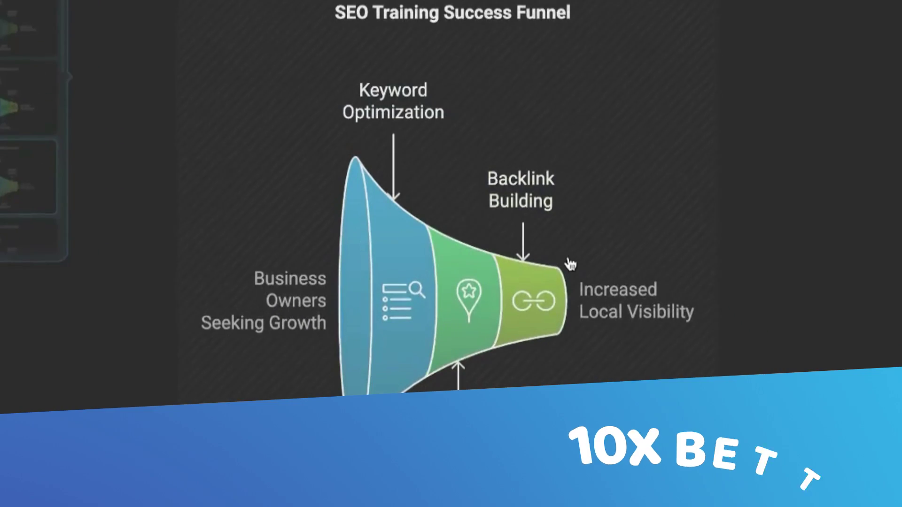
Check the export option of the funnel visual and select its "Increased Local Visibility" label.
{"action": "right_click", "coordinate": [596, 74]}
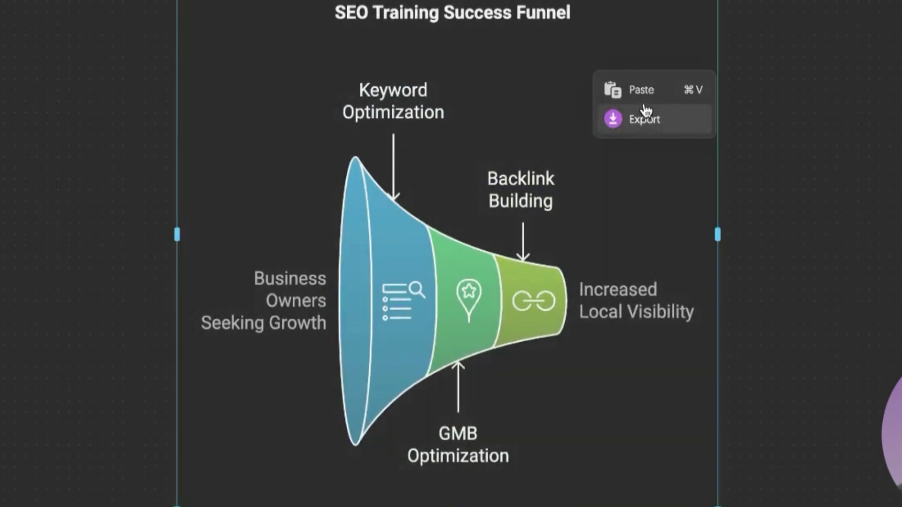
{"action": "left_click", "coordinate": [743, 122]}
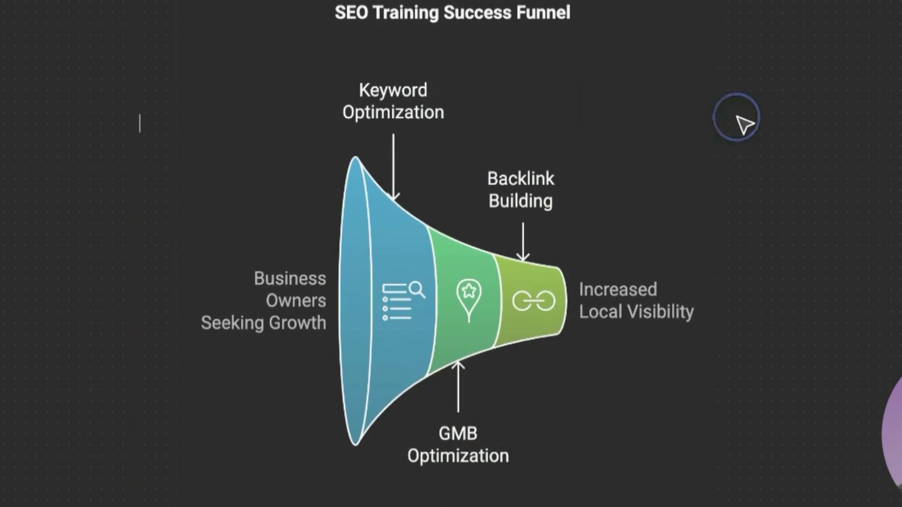
{"action": "left_click", "coordinate": [597, 282]}
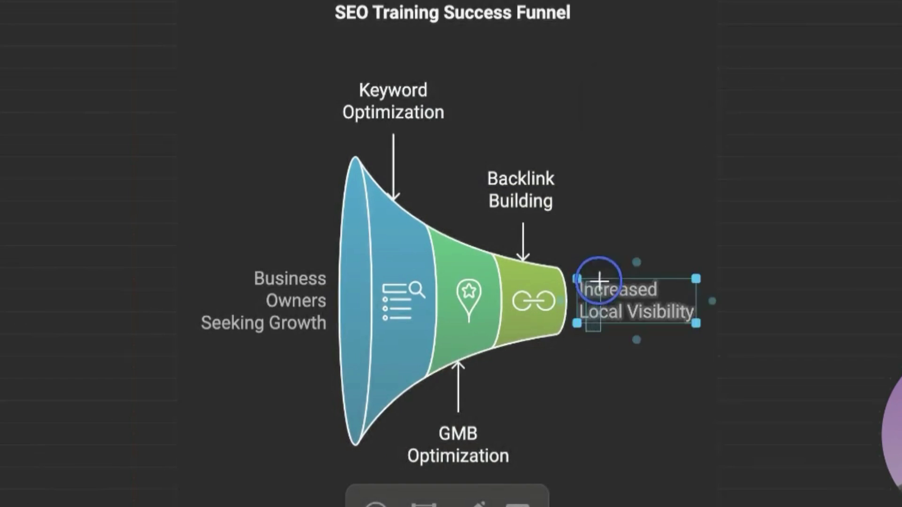
{"action": "left_click", "coordinate": [811, 134]}
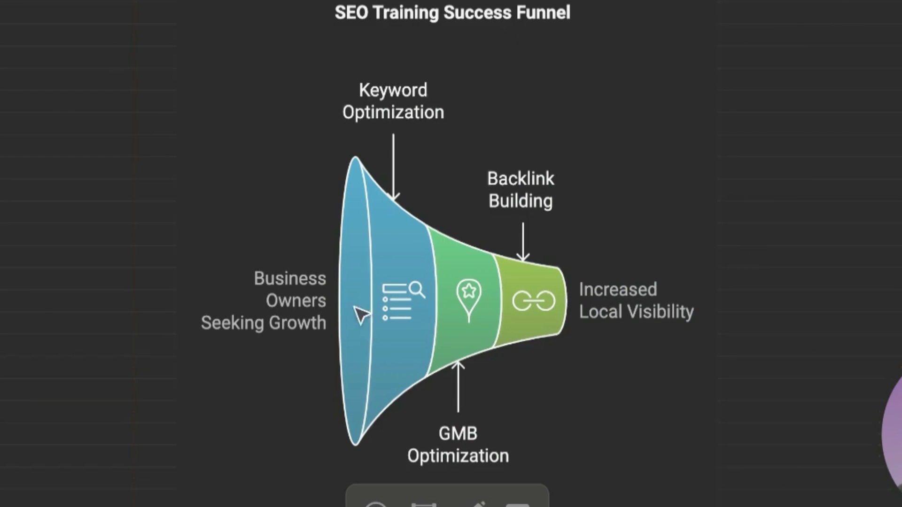
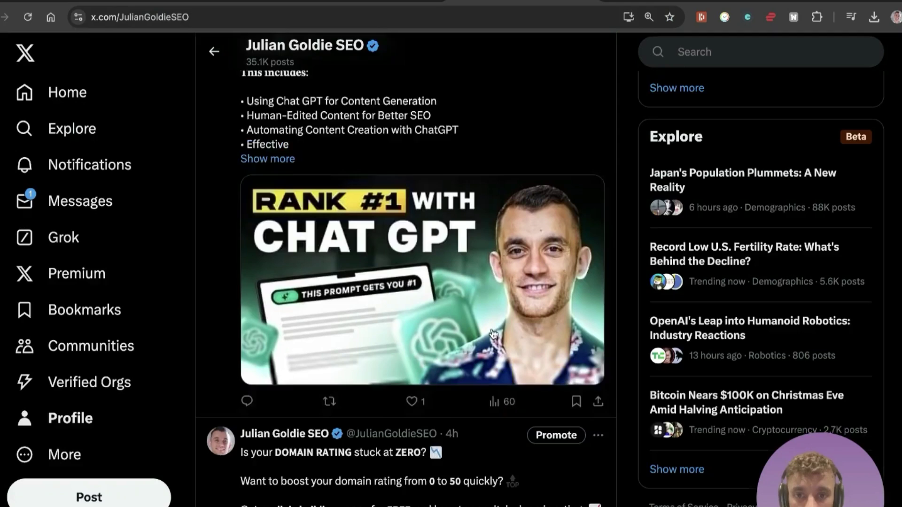
Look through the recent posts on the SEO profile on X.
{"action": "scroll", "coordinate": [493, 334], "scroll_direction": "down", "scroll_amount": 1}
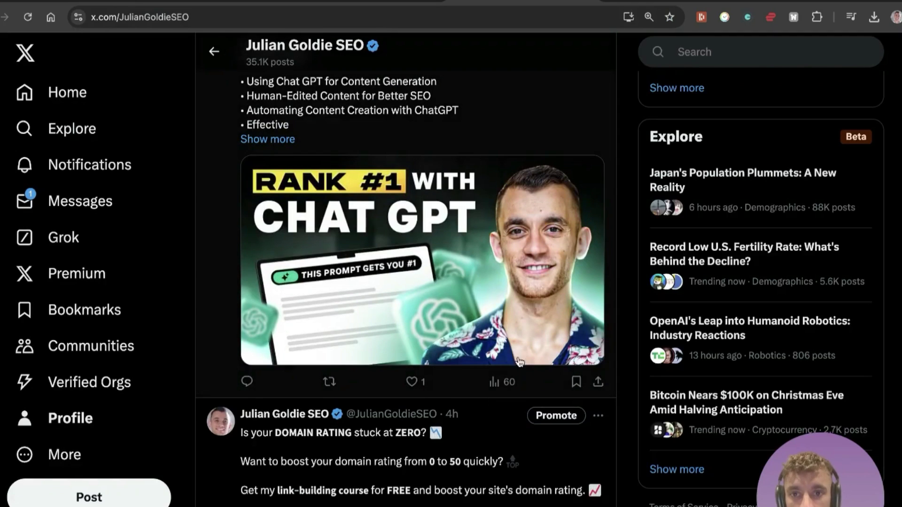
{"action": "scroll", "coordinate": [578, 339], "scroll_direction": "down", "scroll_amount": 15}
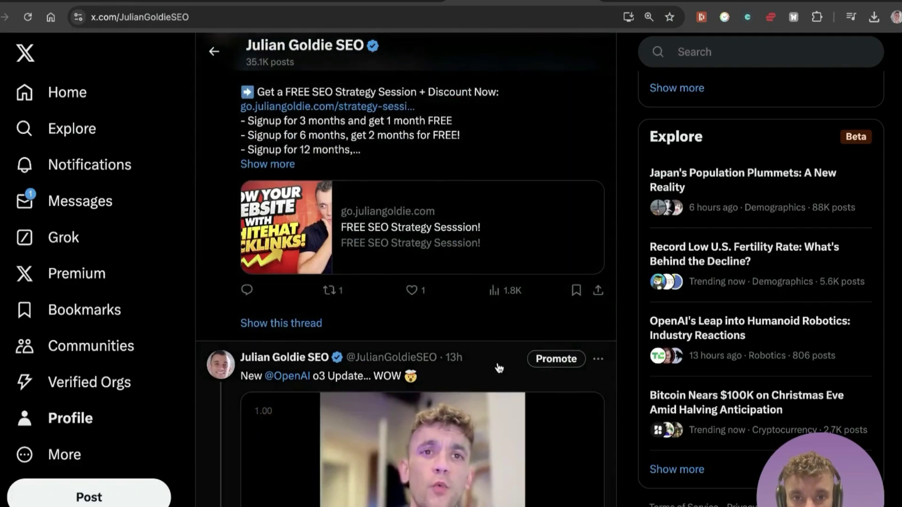
{"action": "scroll", "coordinate": [527, 389], "scroll_direction": "down", "scroll_amount": 10}
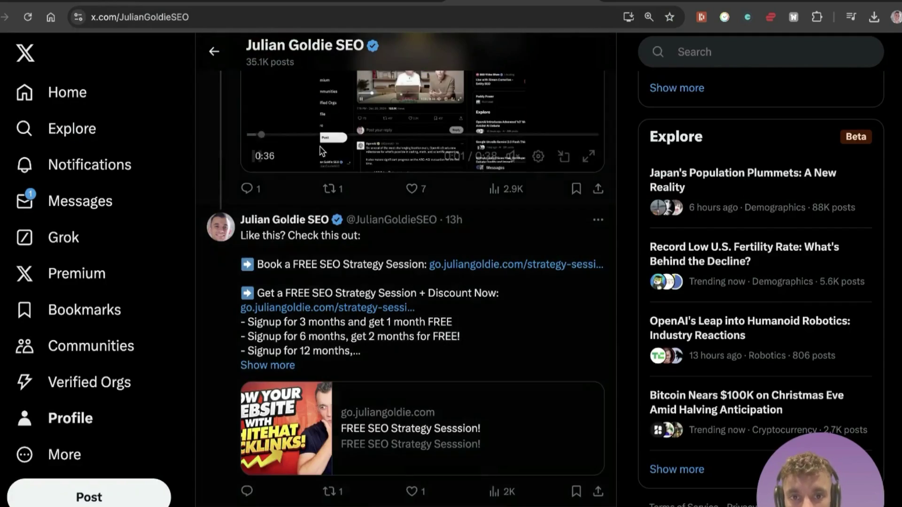
{"action": "scroll", "coordinate": [559, 270], "scroll_direction": "down", "scroll_amount": 15}
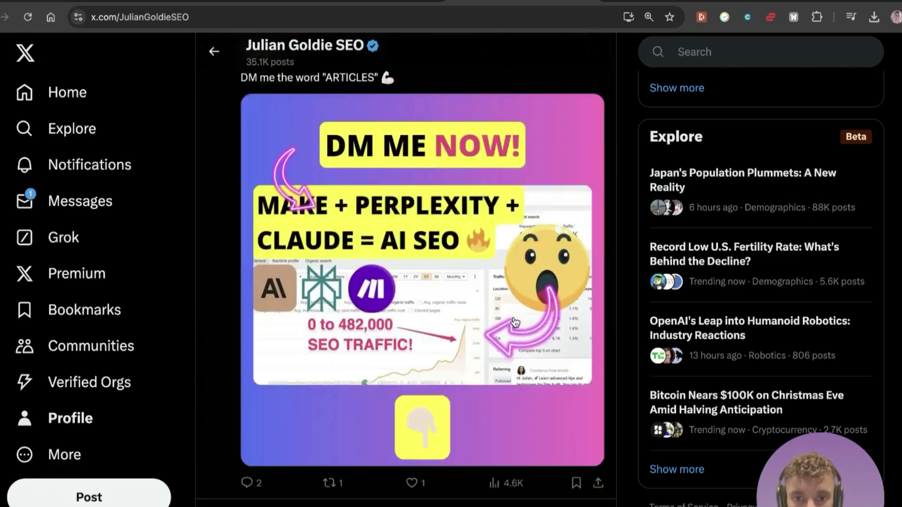
{"action": "scroll", "coordinate": [516, 322], "scroll_direction": "down", "scroll_amount": 10}
Switch to NotebookLM and paste the video script prompt beginning "Create 3 versions of a short" into the chat.
{"action": "left_click", "coordinate": [517, 2]}
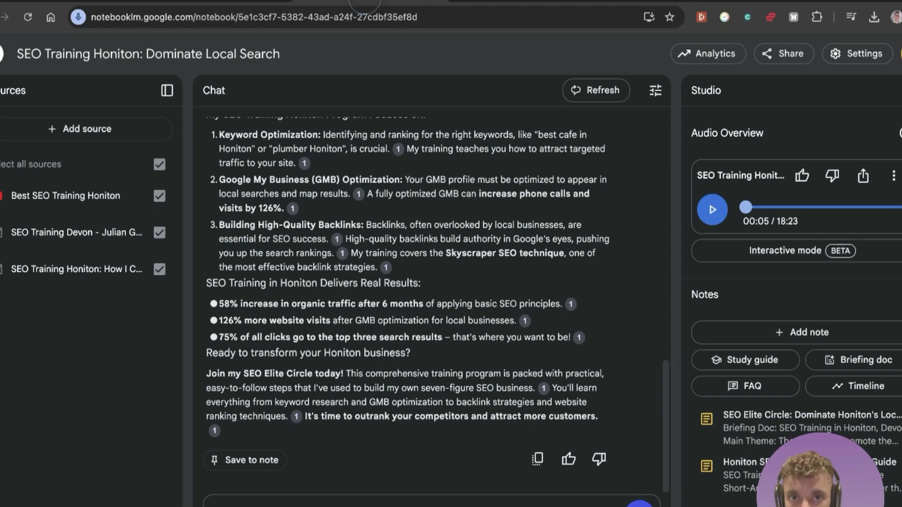
{"action": "key", "text": "ctrl+v"}
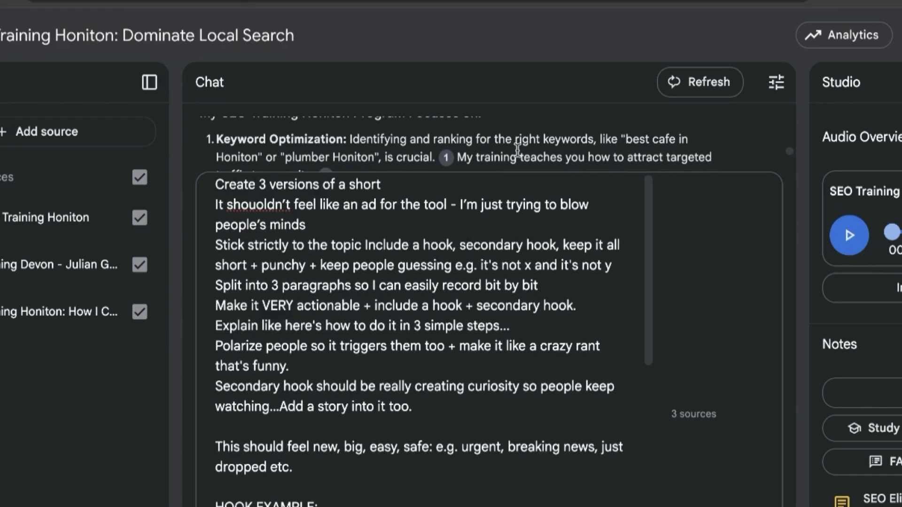
{"action": "scroll", "coordinate": [678, 164], "scroll_direction": "up", "scroll_amount": 5}
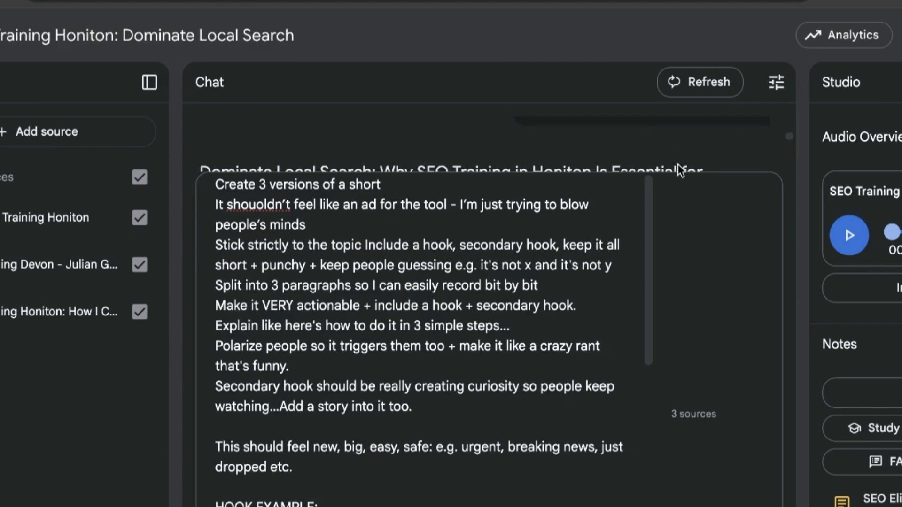
{"action": "scroll", "coordinate": [453, 252], "scroll_direction": "down", "scroll_amount": 5}
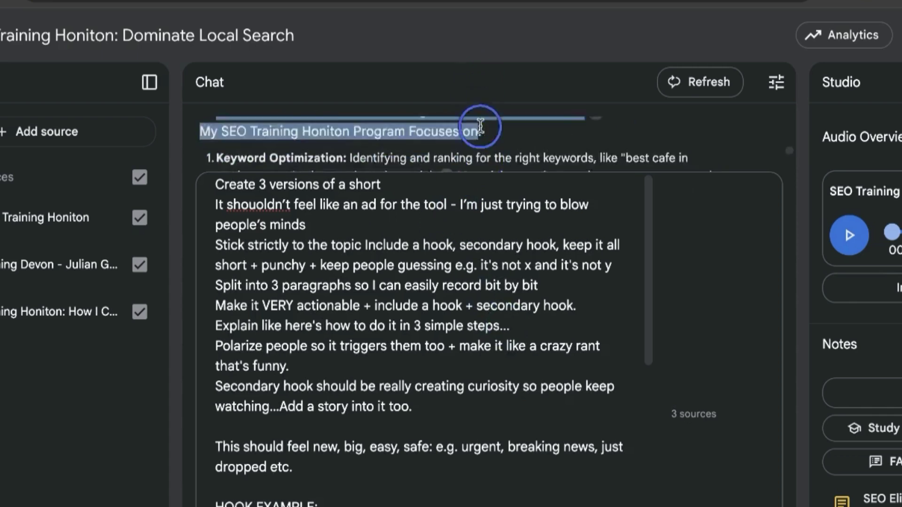
{"action": "scroll", "coordinate": [504, 139], "scroll_direction": "up", "scroll_amount": 2}
{"action": "scroll", "coordinate": [505, 151], "scroll_direction": "down", "scroll_amount": 1}
{"action": "scroll", "coordinate": [470, 282], "scroll_direction": "down", "scroll_amount": 10}
{"action": "scroll", "coordinate": [378, 364], "scroll_direction": "up", "scroll_amount": 10}
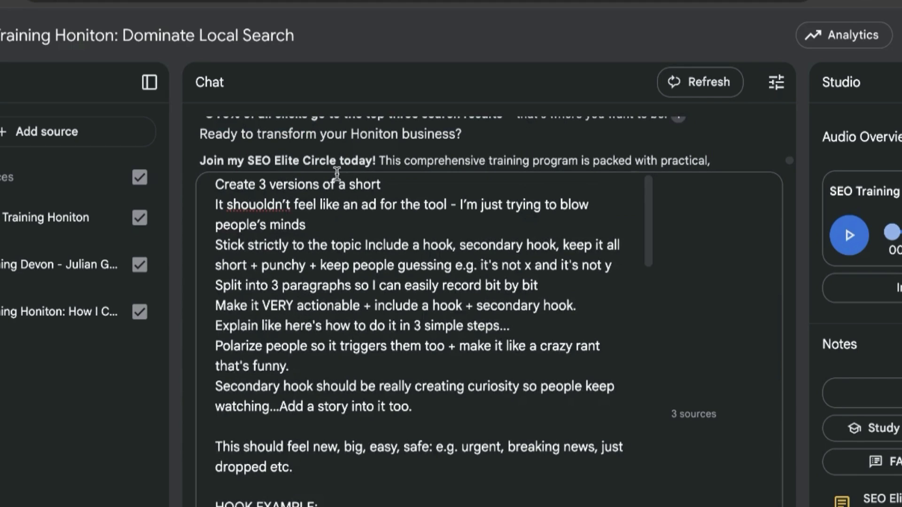
Review the pasted prompt's instructions, hook examples and three-part script format down to the title "SEO Training Honiton".
{"action": "left_click_drag", "start_coordinate": [217, 187], "coordinate": [456, 476]}
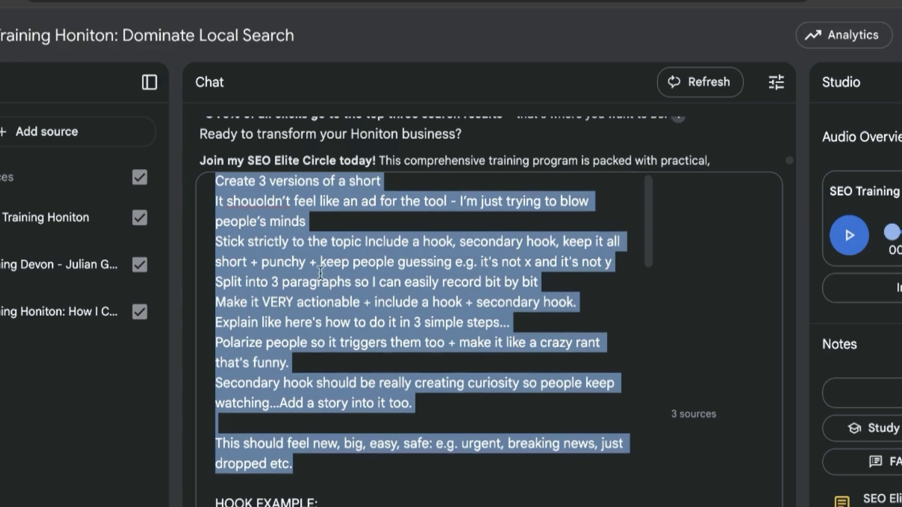
{"action": "left_click_drag", "start_coordinate": [369, 264], "coordinate": [375, 264]}
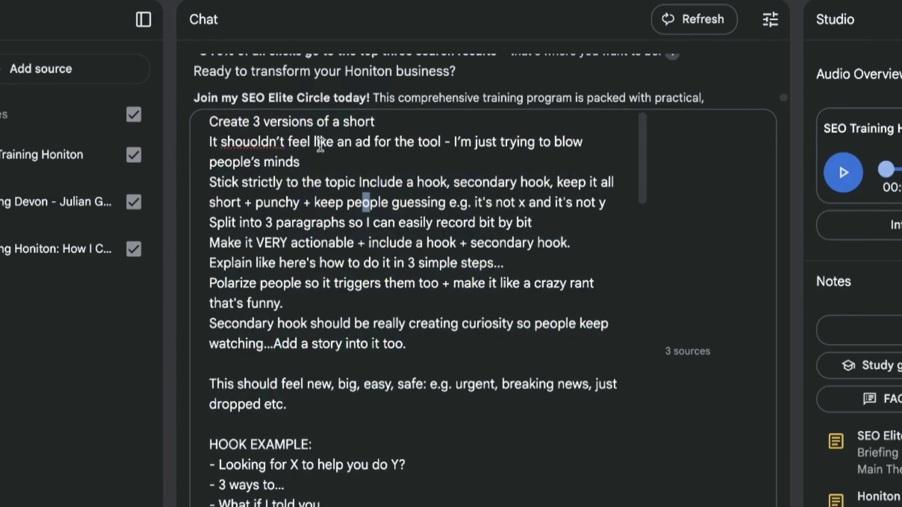
{"action": "left_click_drag", "start_coordinate": [297, 121], "coordinate": [401, 394]}
{"action": "scroll", "coordinate": [401, 395], "scroll_direction": "down", "scroll_amount": 7}
{"action": "scroll", "coordinate": [395, 413], "scroll_direction": "down", "scroll_amount": 10}
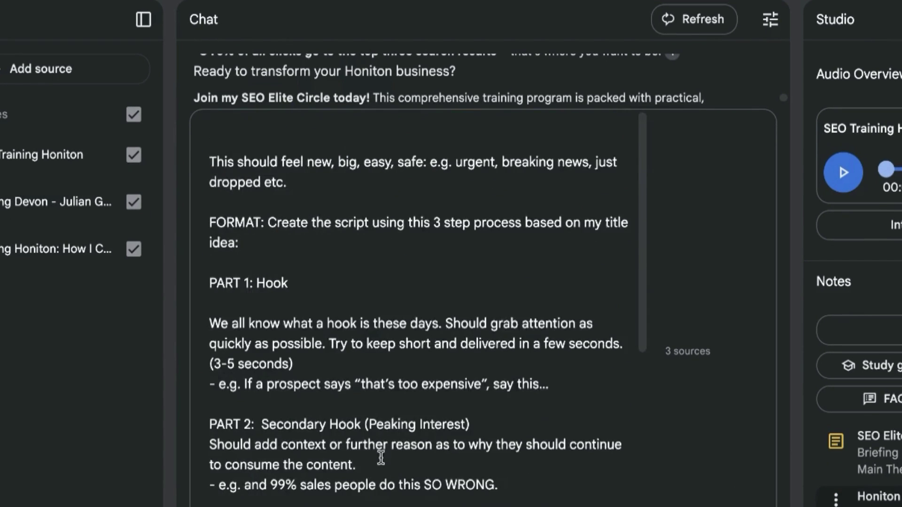
{"action": "scroll", "coordinate": [408, 308], "scroll_direction": "up", "scroll_amount": 1}
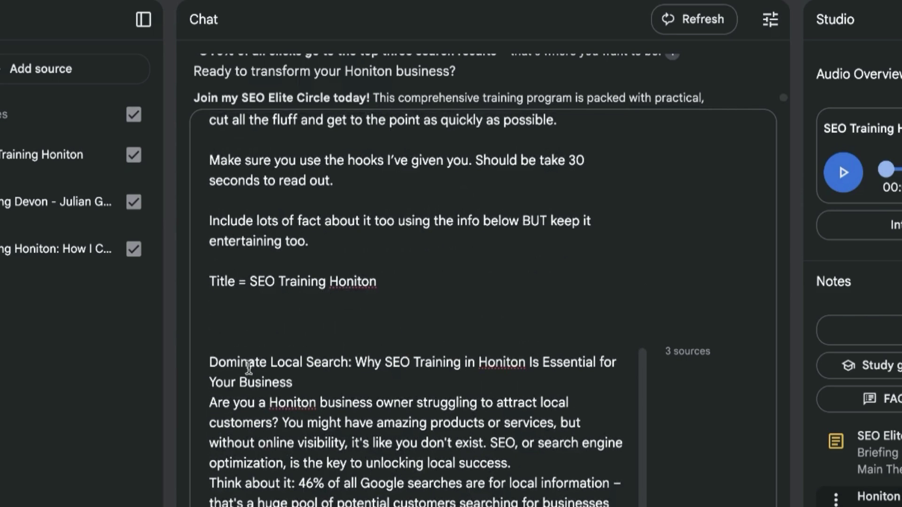
Select the article text below the title "SEO Training Honiton" in the prompt and submit the short script request.
{"action": "key", "text": "shift+Down"}
{"action": "key", "text": "shift+Down"}
{"action": "key", "text": "shift+Down"}
{"action": "key", "text": "shift+Down"}
{"action": "key", "text": "shift+Down"}
{"action": "key", "text": "shift+Down"}
{"action": "key", "text": "shift+Down"}
{"action": "key", "text": "shift+Down"}
{"action": "key", "text": "shift+Down"}
{"action": "key", "text": "shift+Down"}
{"action": "key", "text": "Return"}
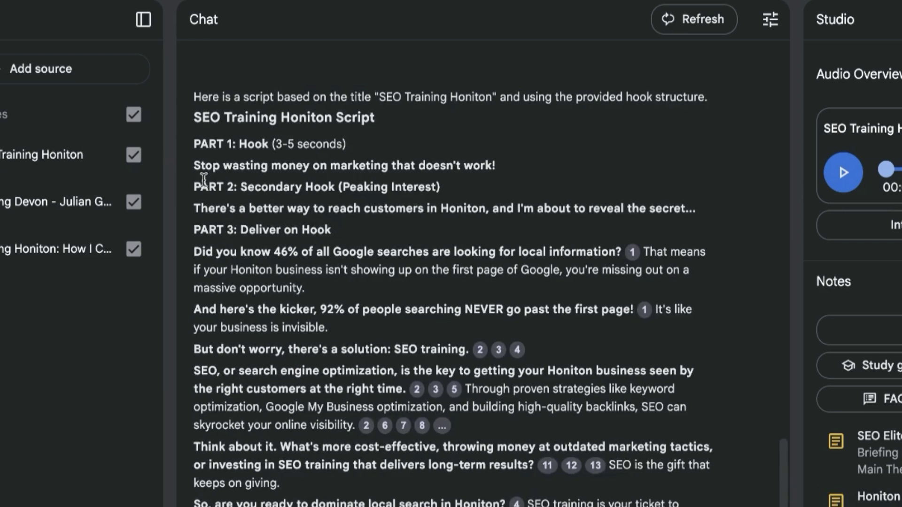
Examine the Hook, Secondary Hook and Deliver on Hook parts of the generated SEO Training Honiton script.
{"action": "scroll", "coordinate": [230, 145], "scroll_direction": "down", "scroll_amount": 1}
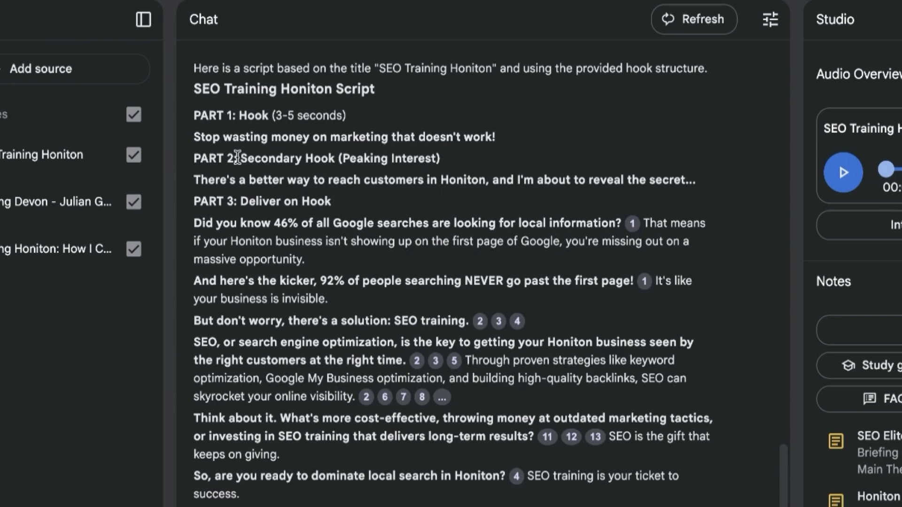
{"action": "left_click_drag", "start_coordinate": [207, 115], "coordinate": [298, 475]}
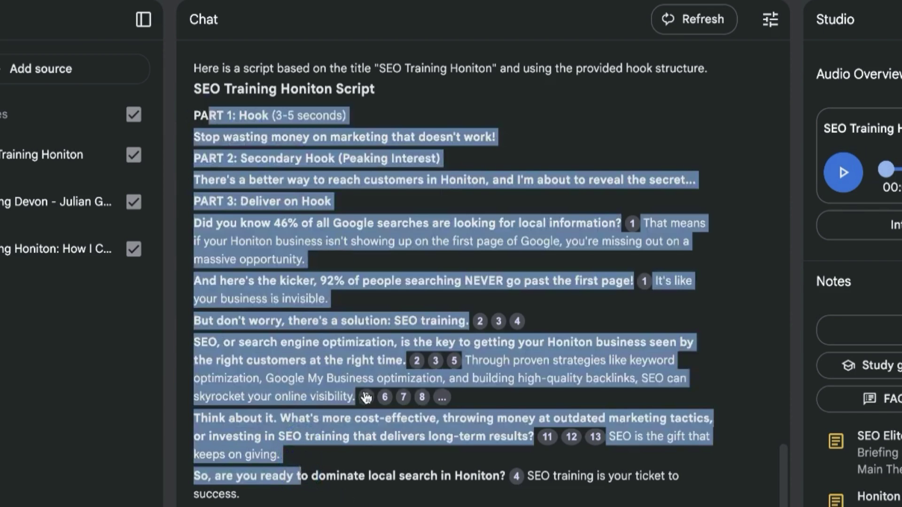
{"action": "left_click", "coordinate": [321, 344]}
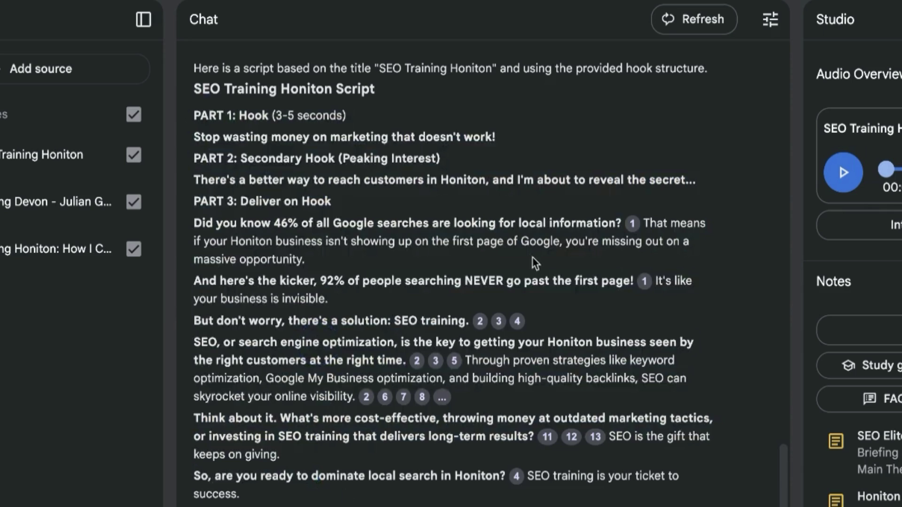
{"action": "left_click_drag", "start_coordinate": [203, 110], "coordinate": [469, 138]}
{"action": "left_click_drag", "start_coordinate": [341, 157], "coordinate": [454, 183]}
{"action": "left_click", "coordinate": [294, 209]}
{"action": "left_click_drag", "start_coordinate": [196, 197], "coordinate": [425, 379]}
{"action": "scroll", "coordinate": [365, 188], "scroll_direction": "down", "scroll_amount": 1}
{"action": "left_click", "coordinate": [364, 150]}
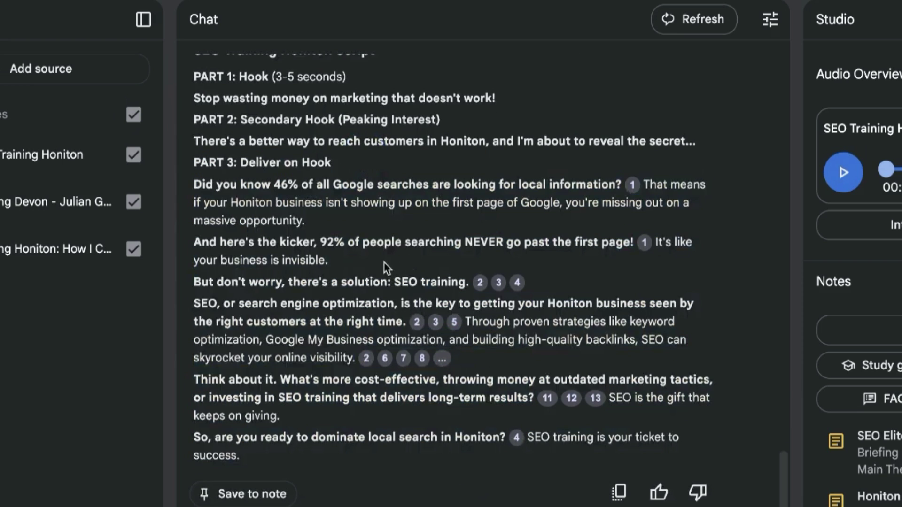
Compare the full generated script with the article text at the end of the submitted prompt.
{"action": "scroll", "coordinate": [233, 207], "scroll_direction": "up", "scroll_amount": 3}
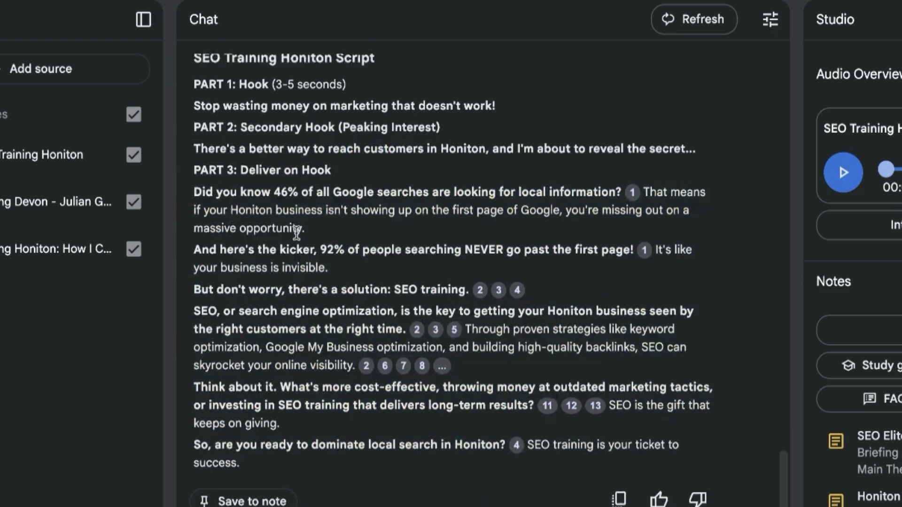
{"action": "scroll", "coordinate": [238, 289], "scroll_direction": "up", "scroll_amount": 15}
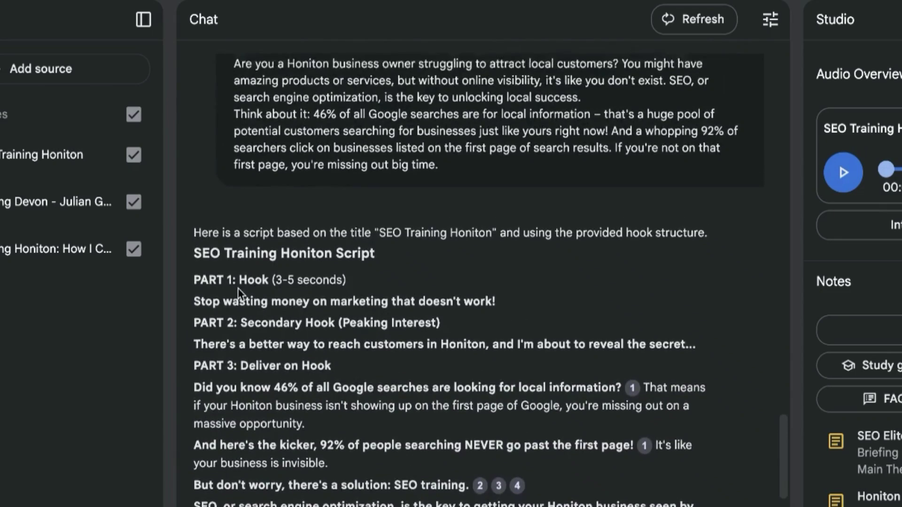
{"action": "scroll", "coordinate": [355, 341], "scroll_direction": "down", "scroll_amount": 15}
{"action": "scroll", "coordinate": [355, 340], "scroll_direction": "down", "scroll_amount": 2}
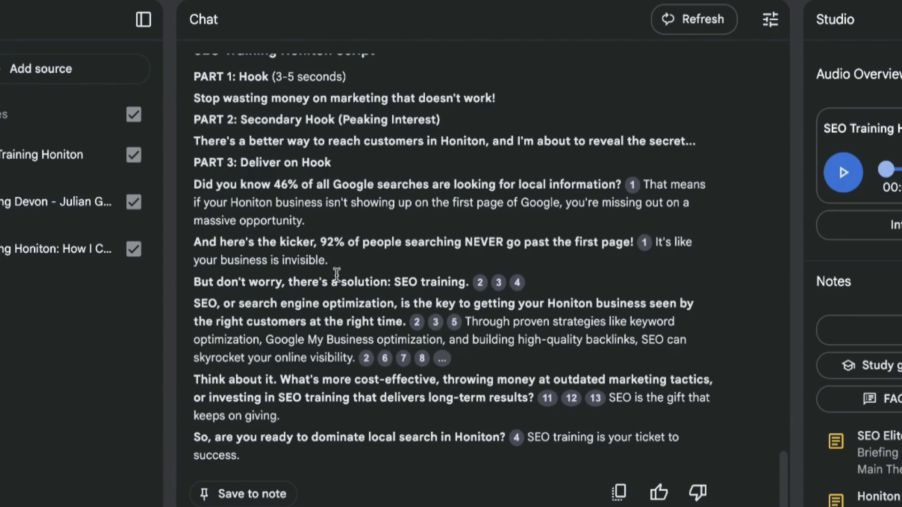
{"action": "scroll", "coordinate": [477, 330], "scroll_direction": "up", "scroll_amount": 5}
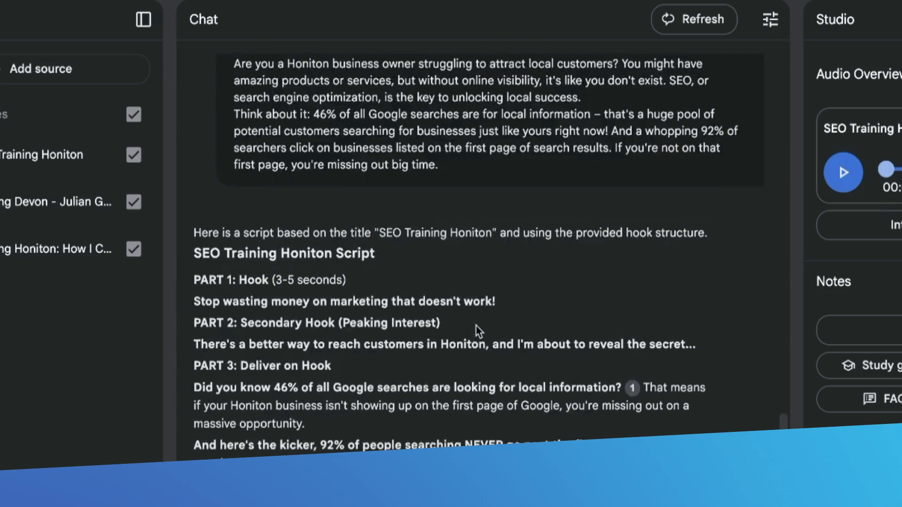
{"action": "scroll", "coordinate": [347, 242], "scroll_direction": "down", "scroll_amount": 5}
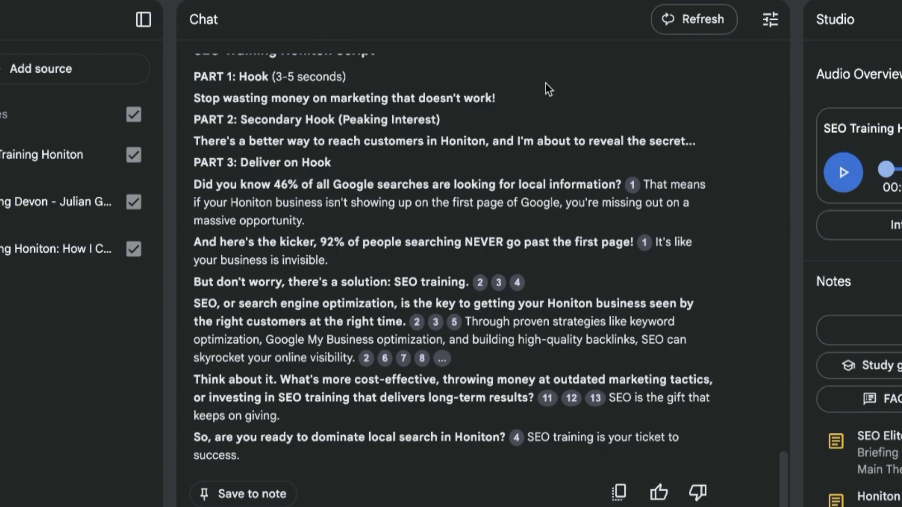
{"action": "scroll", "coordinate": [493, 182], "scroll_direction": "up", "scroll_amount": 5}
{"action": "scroll", "coordinate": [449, 234], "scroll_direction": "down", "scroll_amount": 5}
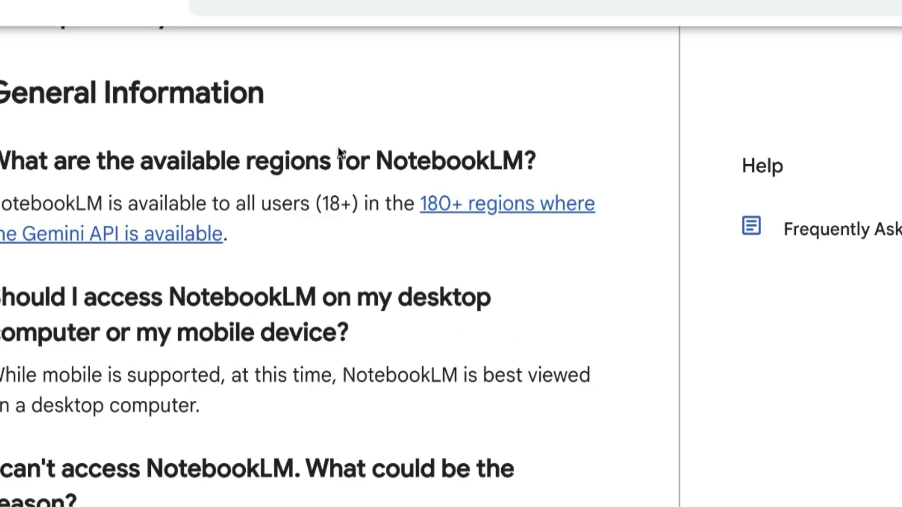
Ask the chat to translate the short video script with the prompt "Rewrite this in french.".
{"action": "scroll", "coordinate": [348, 218], "scroll_direction": "down", "scroll_amount": 3}
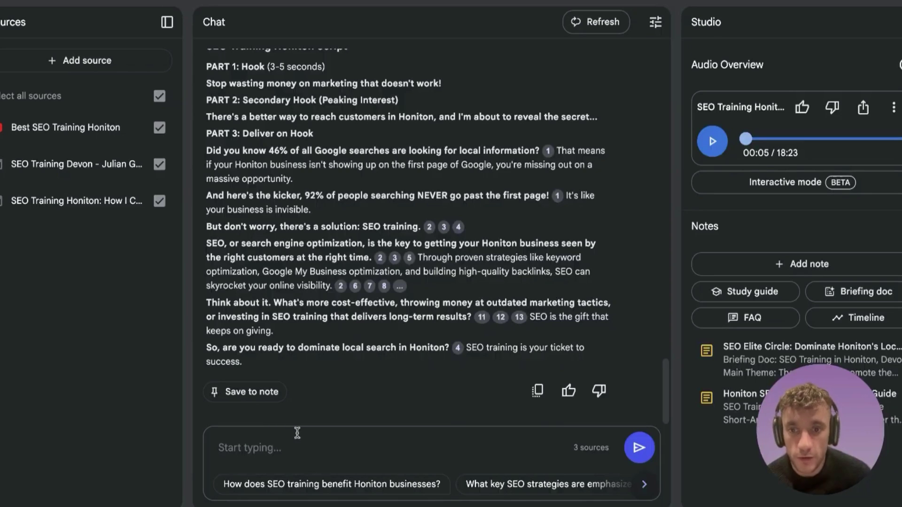
{"action": "left_click", "coordinate": [298, 432]}
{"action": "type", "text": "Rewrite this in french."}
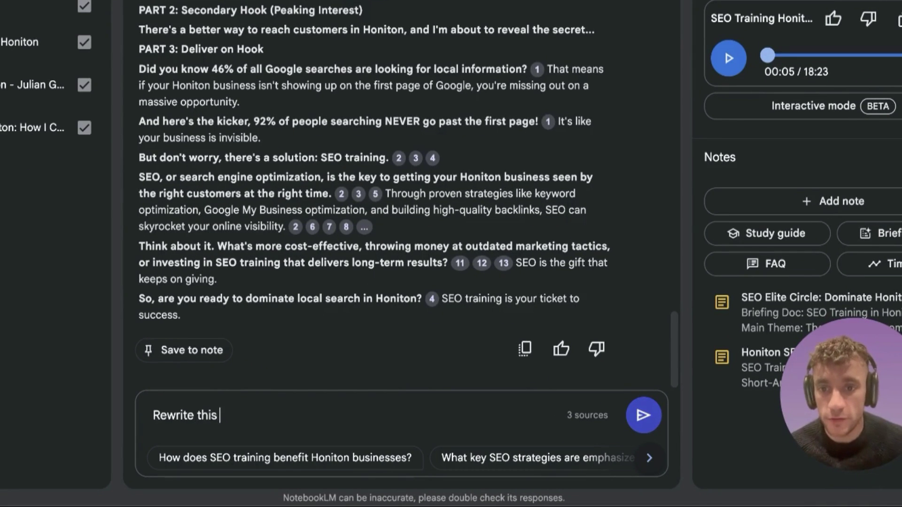
{"action": "key", "text": "Return"}
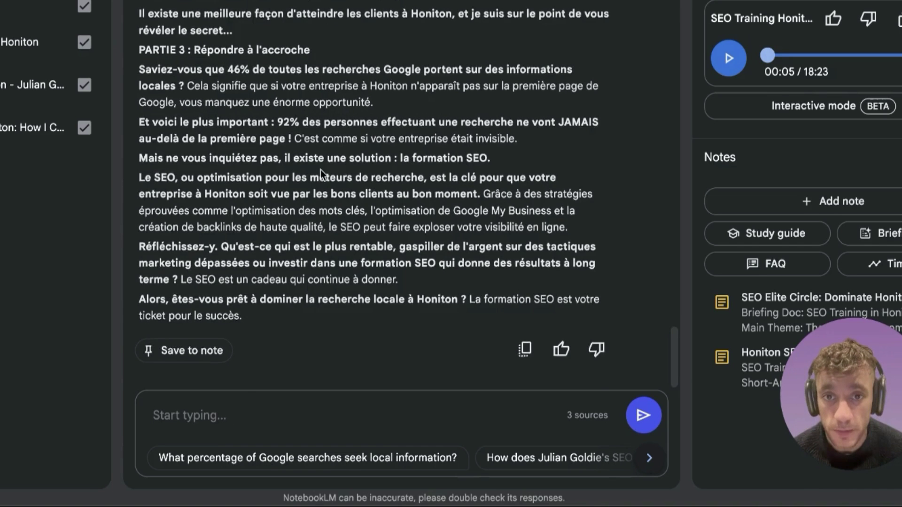
Examine the French script and highlight its text from Partie 1 to the closing question.
{"action": "scroll", "coordinate": [365, 250], "scroll_direction": "up", "scroll_amount": 10}
{"action": "scroll", "coordinate": [287, 145], "scroll_direction": "down", "scroll_amount": 10}
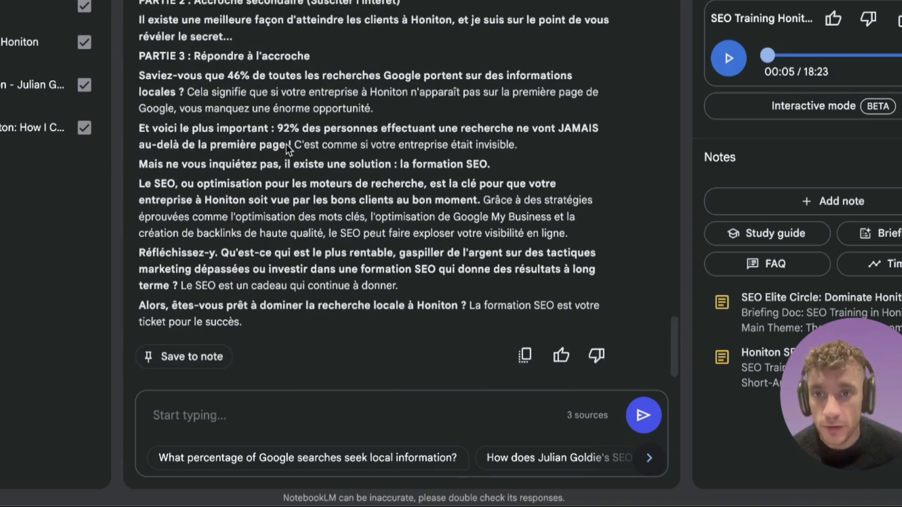
{"action": "left_click_drag", "start_coordinate": [153, 0], "coordinate": [364, 299]}
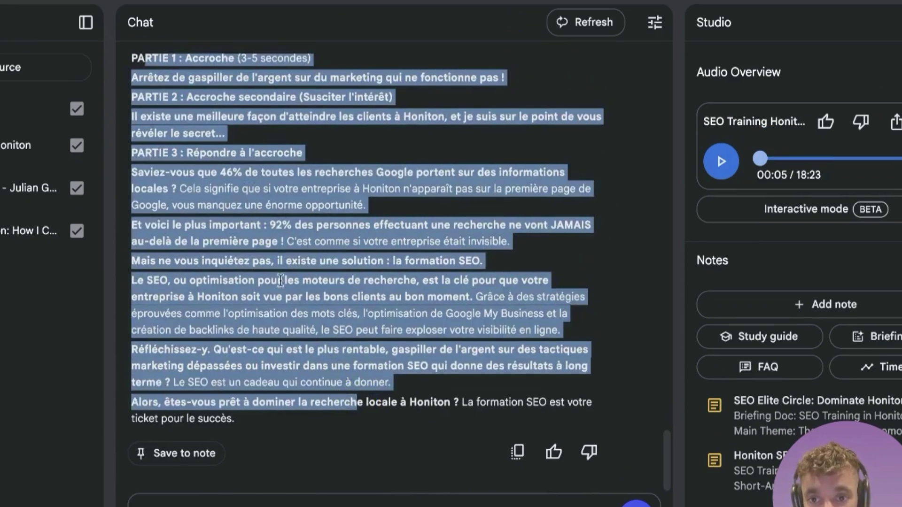
{"action": "scroll", "coordinate": [399, 329], "scroll_direction": "up", "scroll_amount": 2}
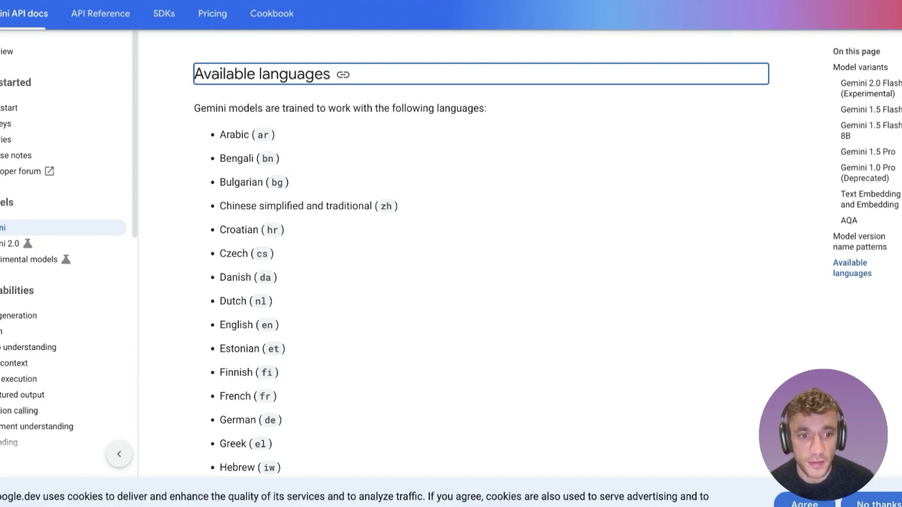
Review the available languages in the Gemini API docs and highlight the supported-languages answer in the NotebookLM FAQ.
{"action": "scroll", "coordinate": [402, 273], "scroll_direction": "down", "scroll_amount": 15}
{"action": "scroll", "coordinate": [376, 366], "scroll_direction": "up", "scroll_amount": 10}
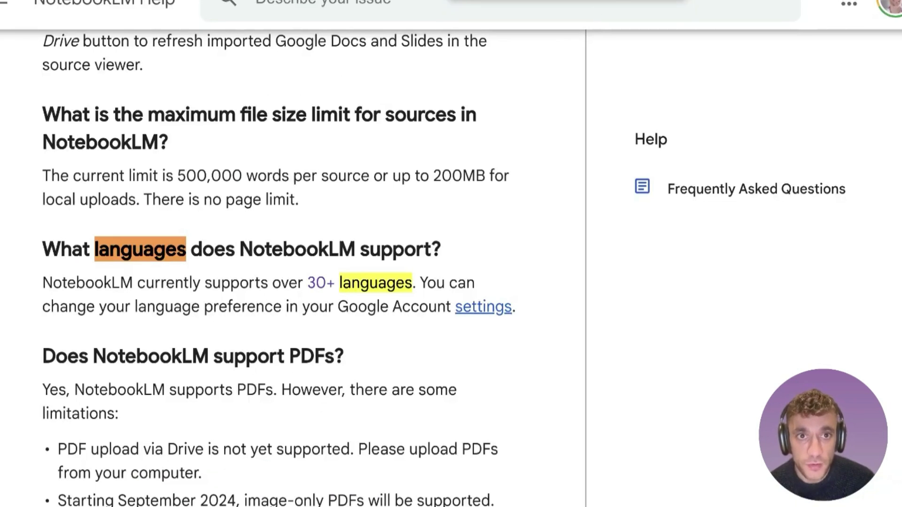
{"action": "key", "text": "Escape"}
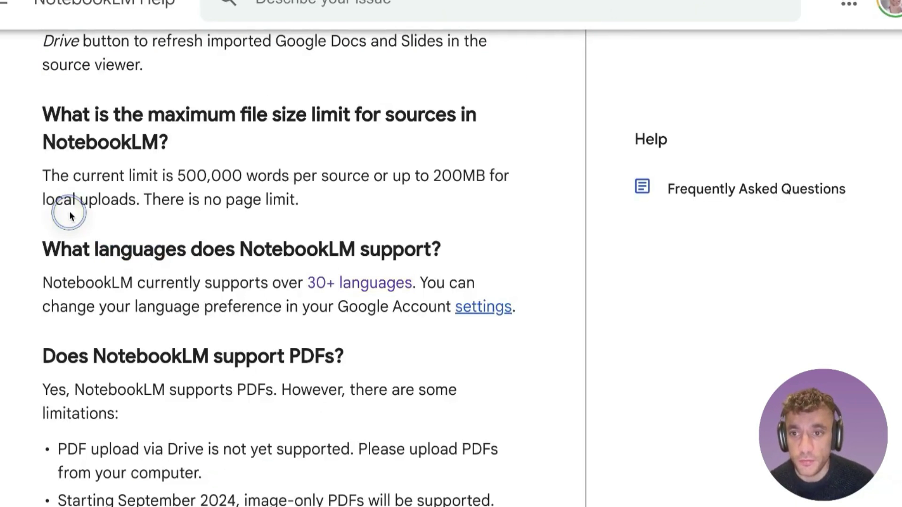
{"action": "left_click_drag", "start_coordinate": [50, 230], "coordinate": [459, 334]}
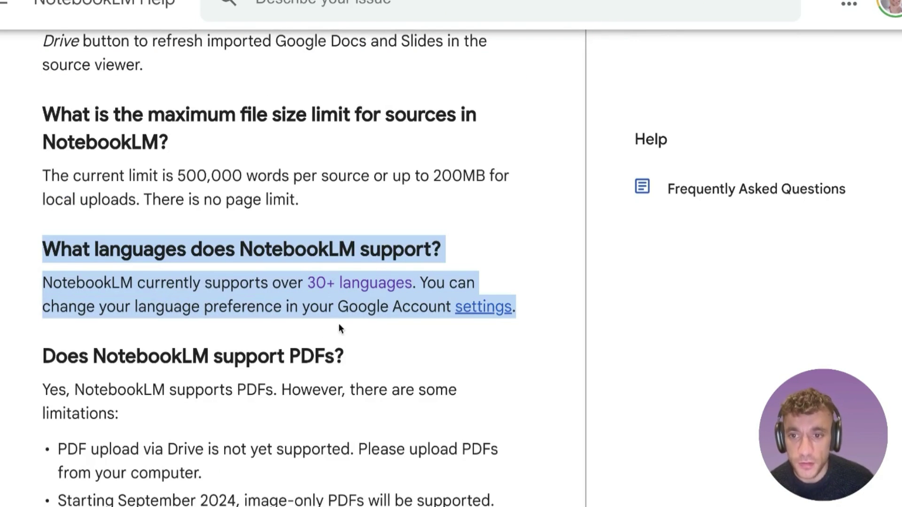
{"action": "scroll", "coordinate": [338, 331], "scroll_direction": "down", "scroll_amount": 2}
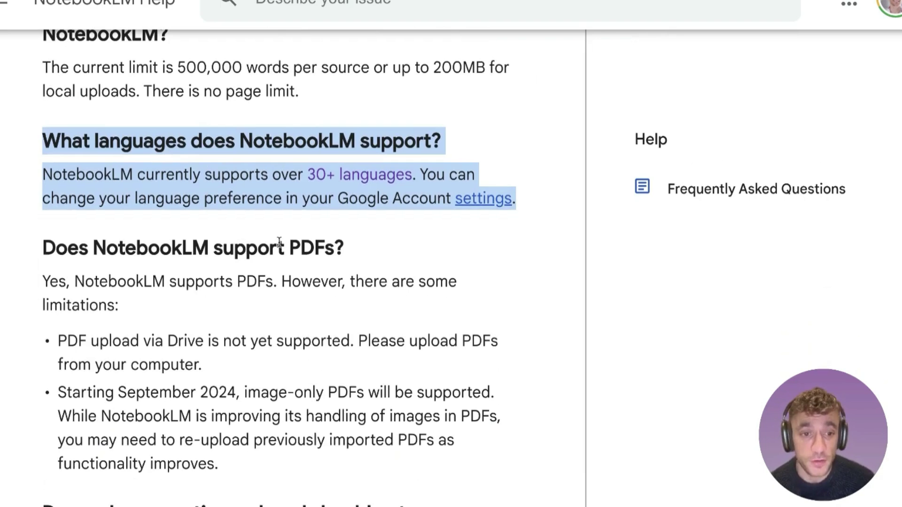
{"action": "left_click", "coordinate": [219, 326]}
{"action": "scroll", "coordinate": [220, 326], "scroll_direction": "down", "scroll_amount": 10}
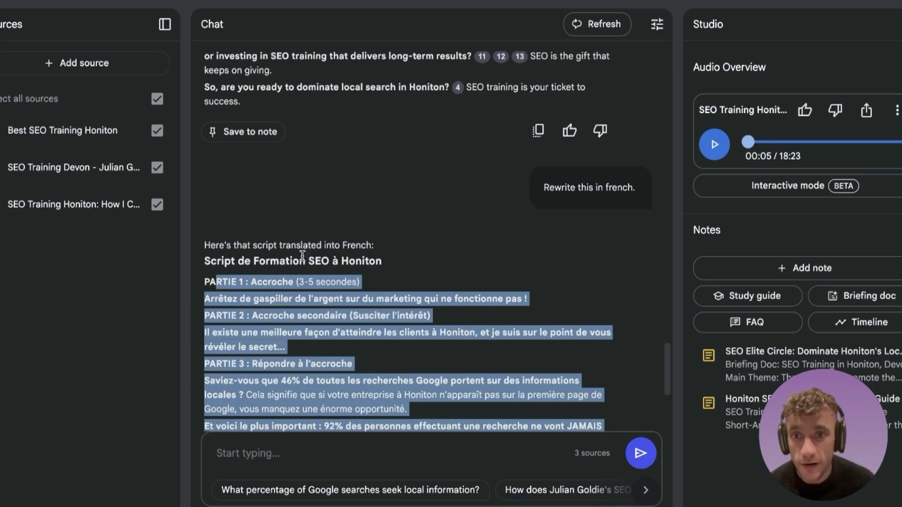
Highlight the French translation in the chat from its introductory line into Partie 3.
{"action": "left_click_drag", "start_coordinate": [226, 221], "coordinate": [450, 423]}
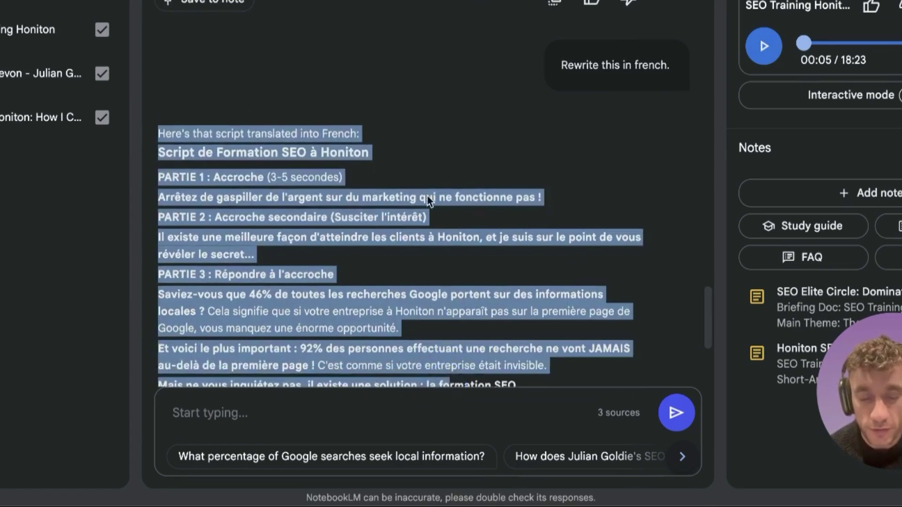
{"action": "scroll", "coordinate": [339, 353], "scroll_direction": "down", "scroll_amount": 4}
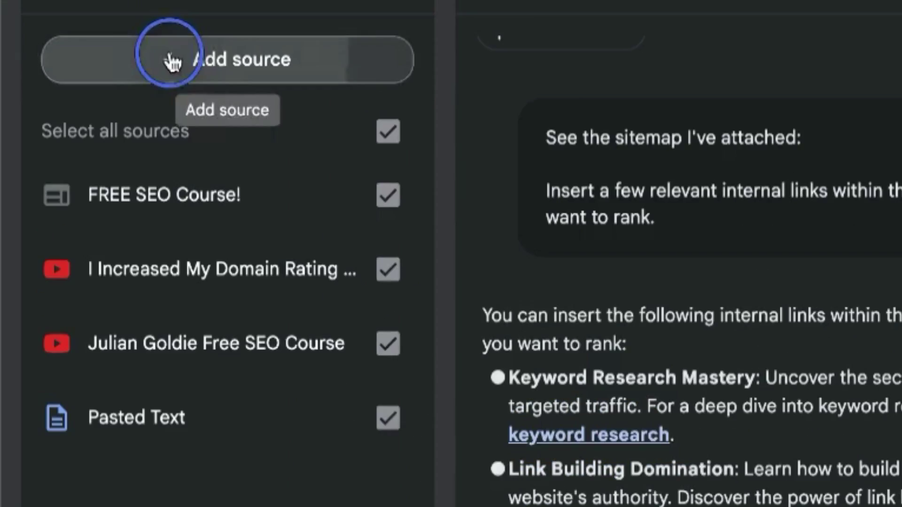
Open the options for adding sources to the free SEO course notebook, examine the upload types and close them.
{"action": "left_click", "coordinate": [171, 61]}
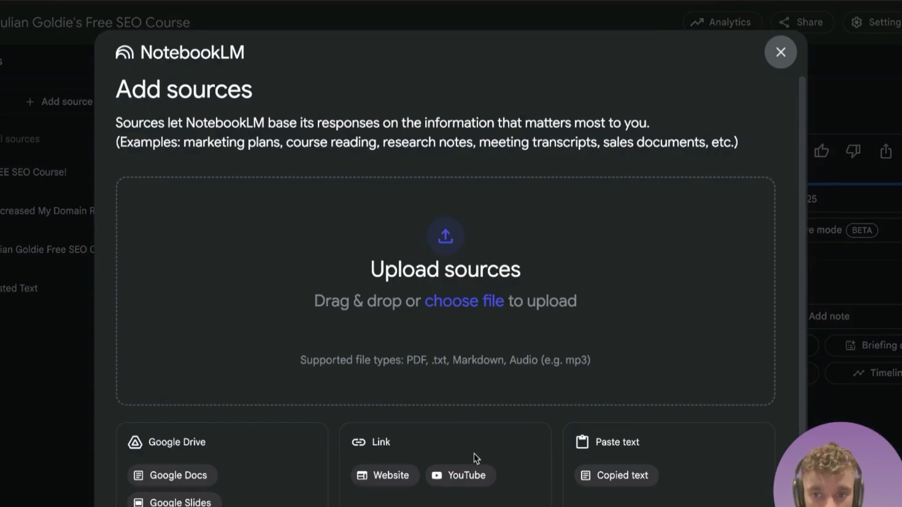
{"action": "scroll", "coordinate": [663, 453], "scroll_direction": "down", "scroll_amount": 1}
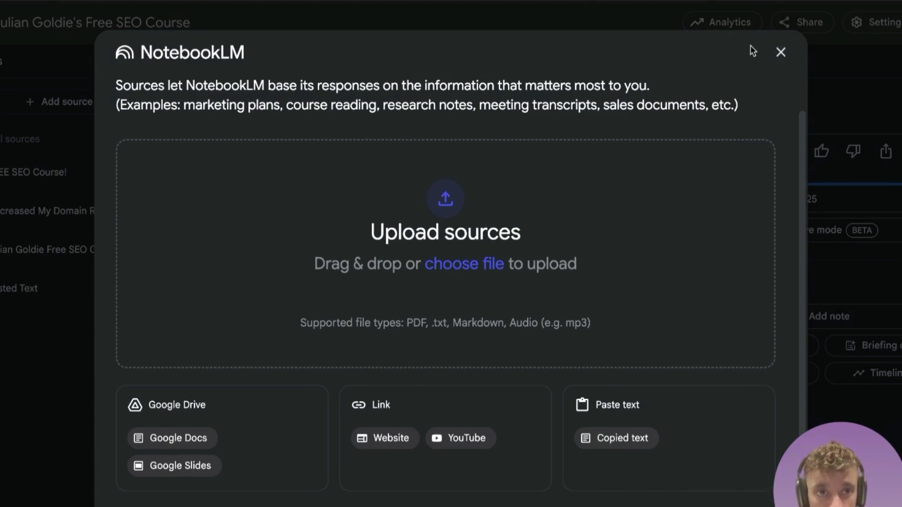
{"action": "left_click", "coordinate": [781, 52]}
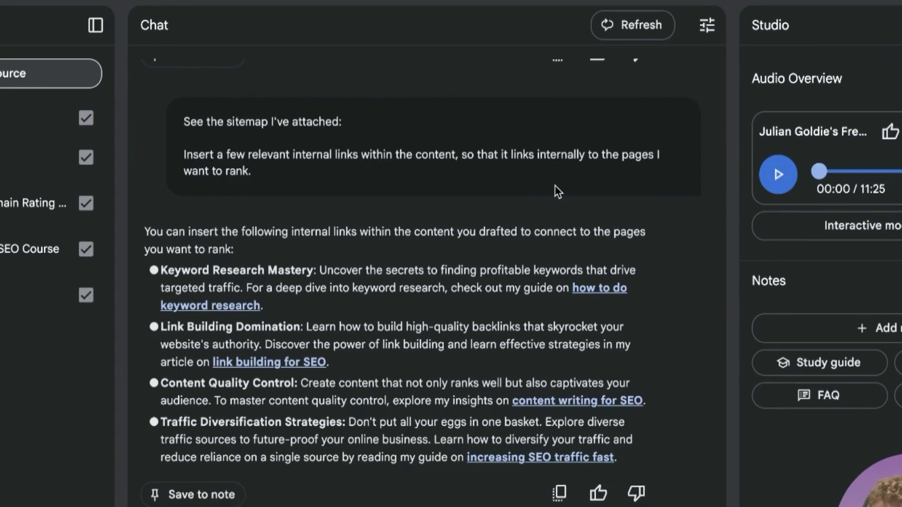
Select the whole internal links answer in the chat and download the notebook's audio overview.
{"action": "left_click_drag", "start_coordinate": [286, 282], "coordinate": [617, 440]}
{"action": "left_click_drag", "start_coordinate": [463, 384], "coordinate": [665, 479]}
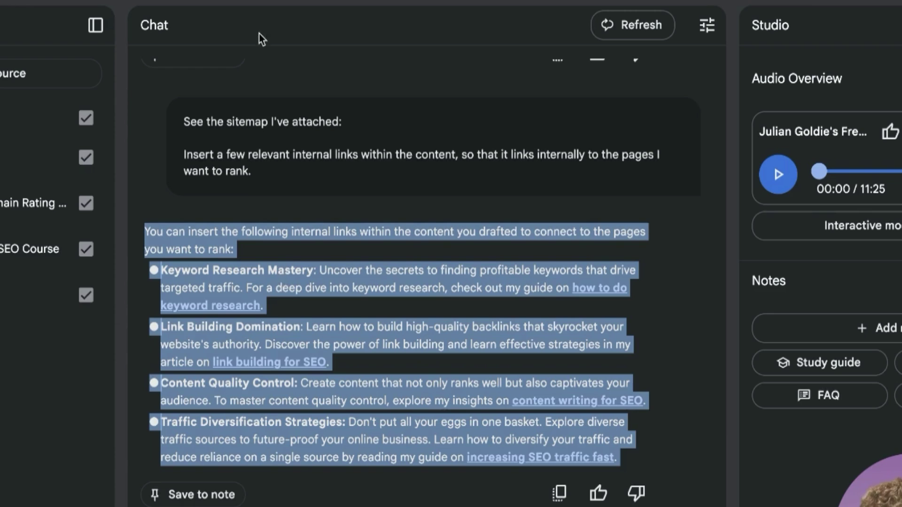
{"action": "left_click", "coordinate": [897, 132]}
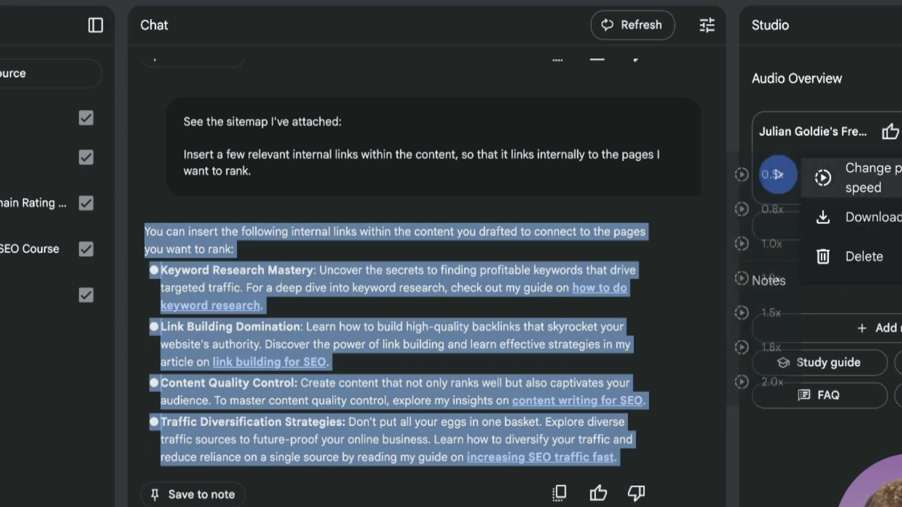
{"action": "left_click", "coordinate": [859, 215]}
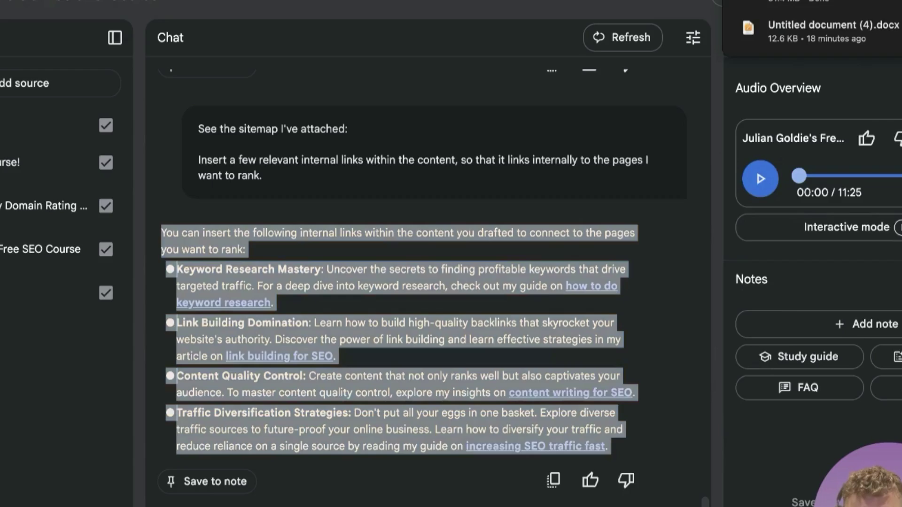
Switch to Descript, create a new project and choose a media file to upload into it.
{"action": "left_click", "coordinate": [437, 499]}
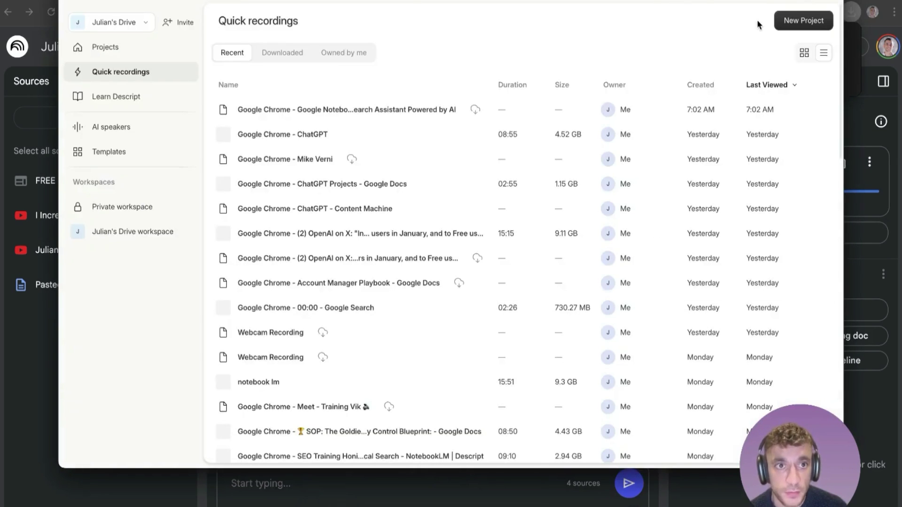
{"action": "left_click", "coordinate": [803, 20]}
{"action": "left_click", "coordinate": [780, 43]}
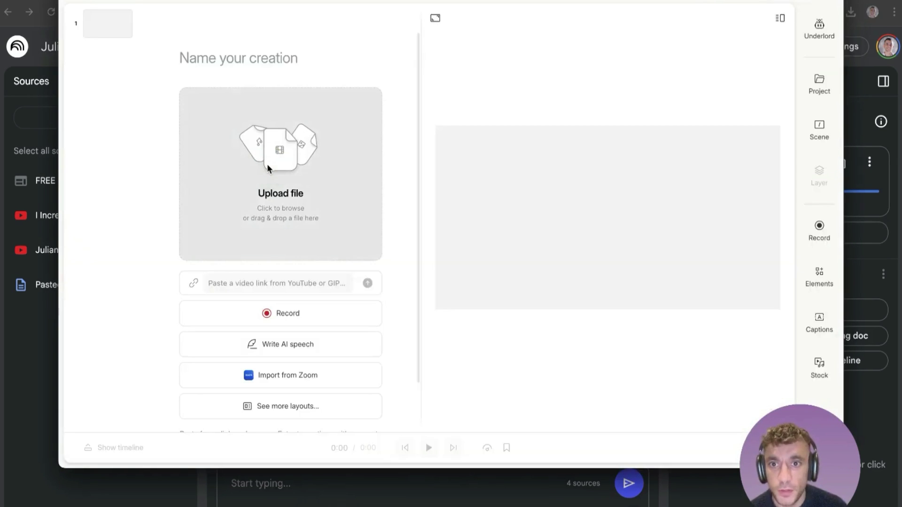
{"action": "left_click", "coordinate": [275, 164]}
{"action": "double_click", "coordinate": [375, 147]}
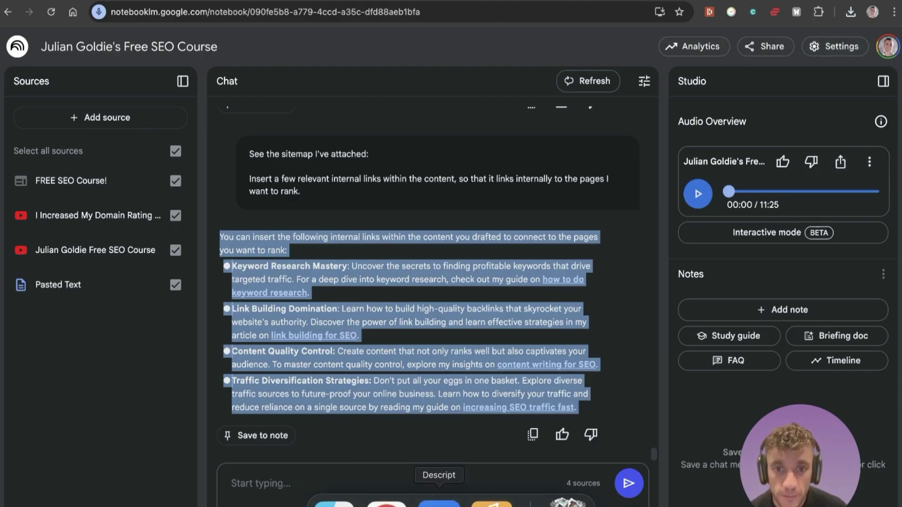
Return to Descript, start an AI speech script and paste the internal links answer into it.
{"action": "left_click", "coordinate": [439, 503]}
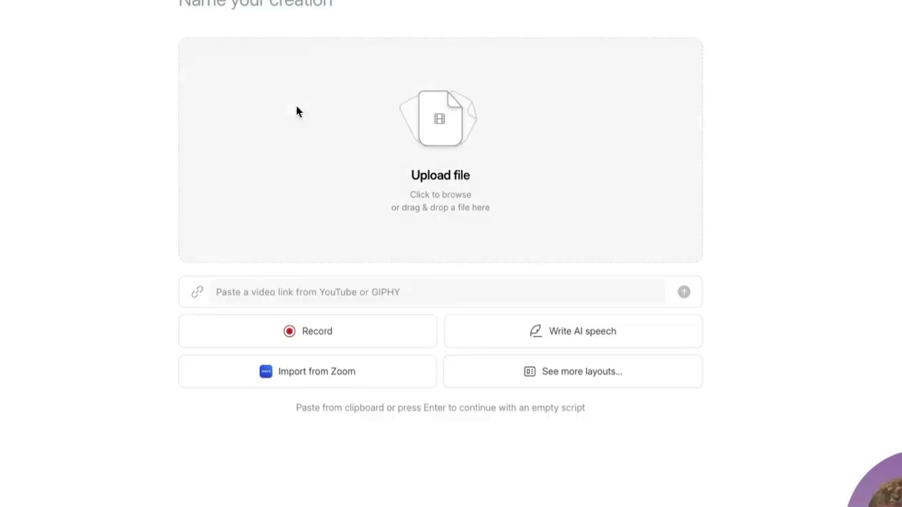
{"action": "left_click", "coordinate": [381, 403]}
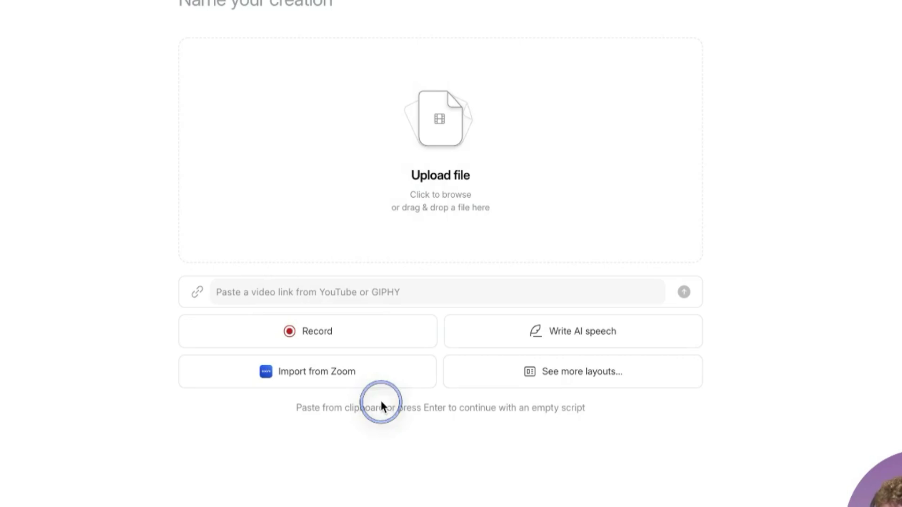
{"action": "left_click", "coordinate": [553, 341]}
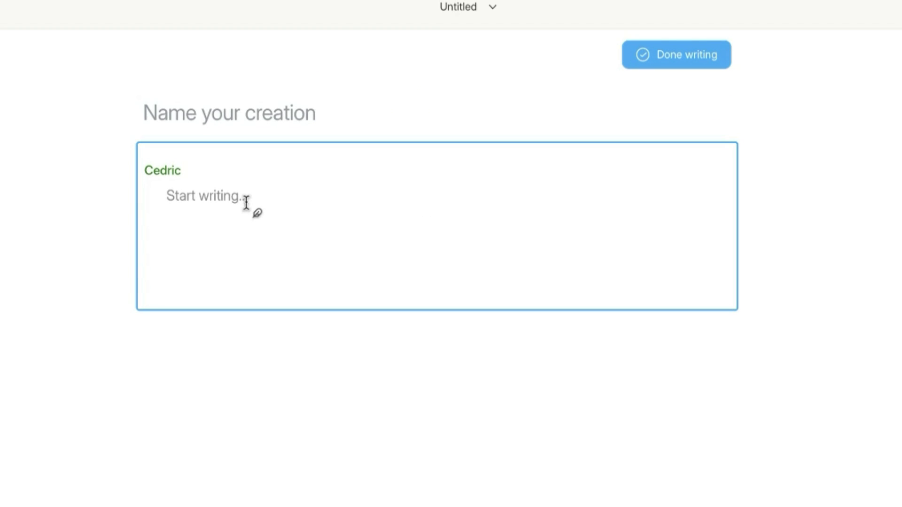
{"action": "right_click", "coordinate": [245, 203]}
{"action": "left_click", "coordinate": [274, 445]}
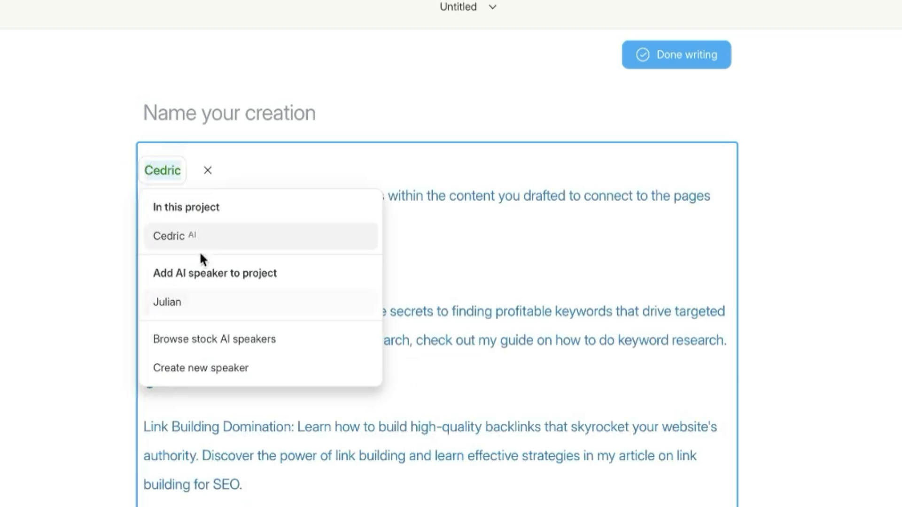
Try to generate speech for the full pasted script with the custom AI speaker instead of the stock one.
{"action": "left_click", "coordinate": [185, 301]}
{"action": "left_click", "coordinate": [149, 171]}
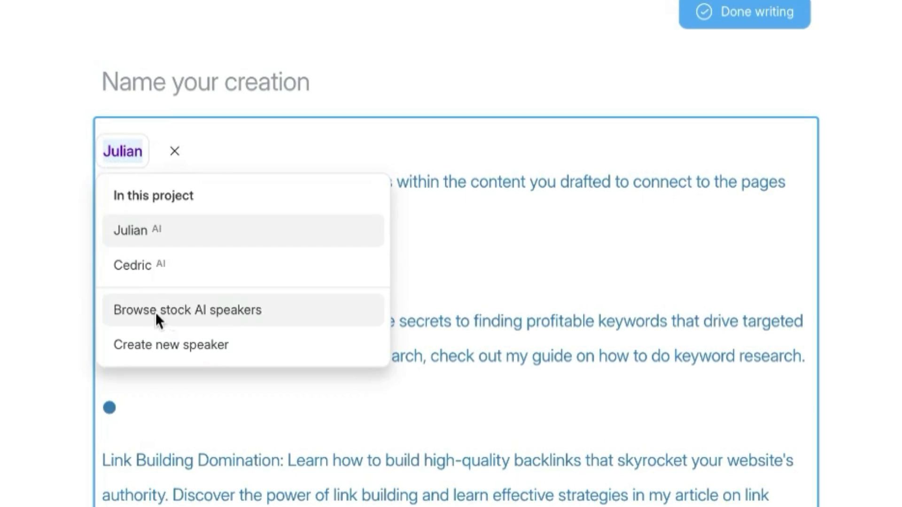
{"action": "left_click", "coordinate": [533, 295]}
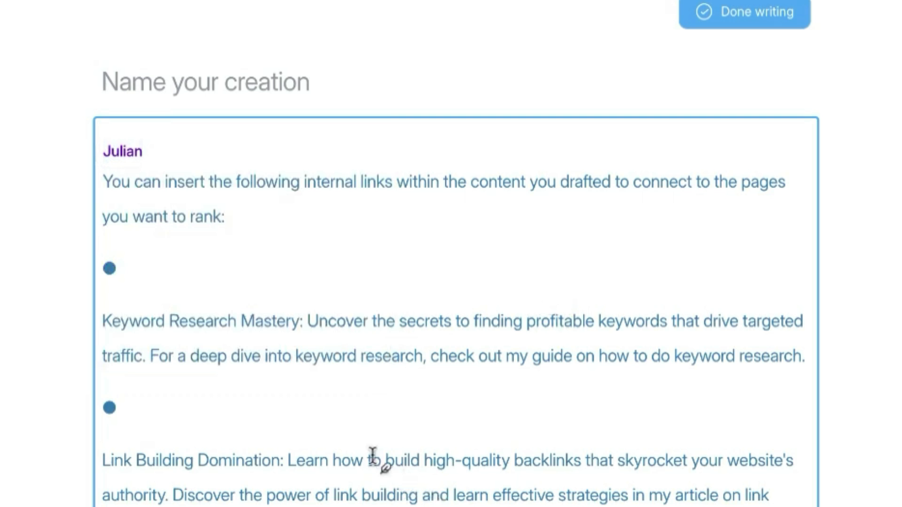
{"action": "scroll", "coordinate": [226, 468], "scroll_direction": "down", "scroll_amount": 5}
{"action": "scroll", "coordinate": [316, 430], "scroll_direction": "up", "scroll_amount": 5}
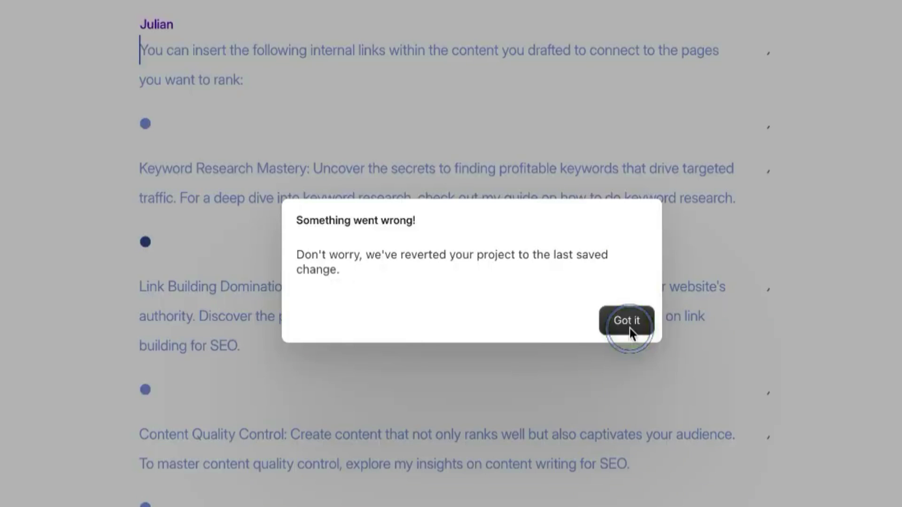
{"action": "left_click", "coordinate": [630, 328]}
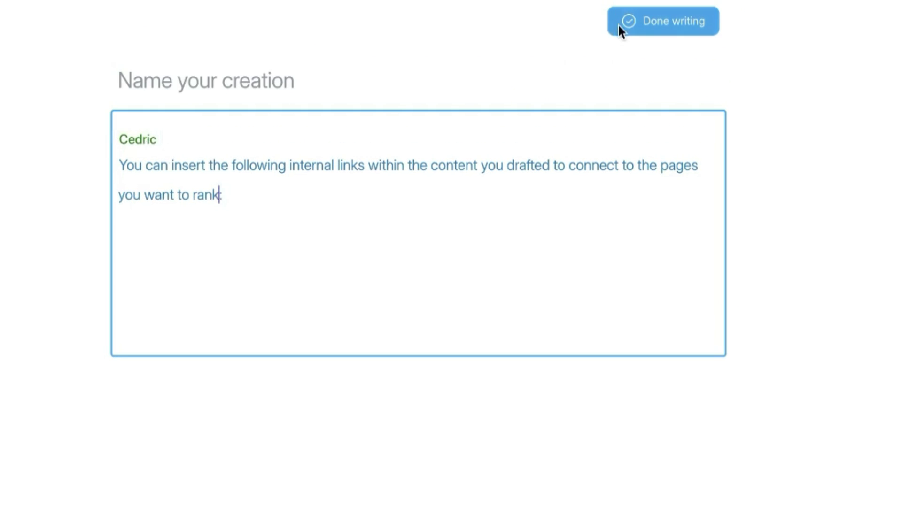
Finish writing the script containing only the introductory sentence and assign the custom AI speaker to it.
{"action": "left_click", "coordinate": [623, 24]}
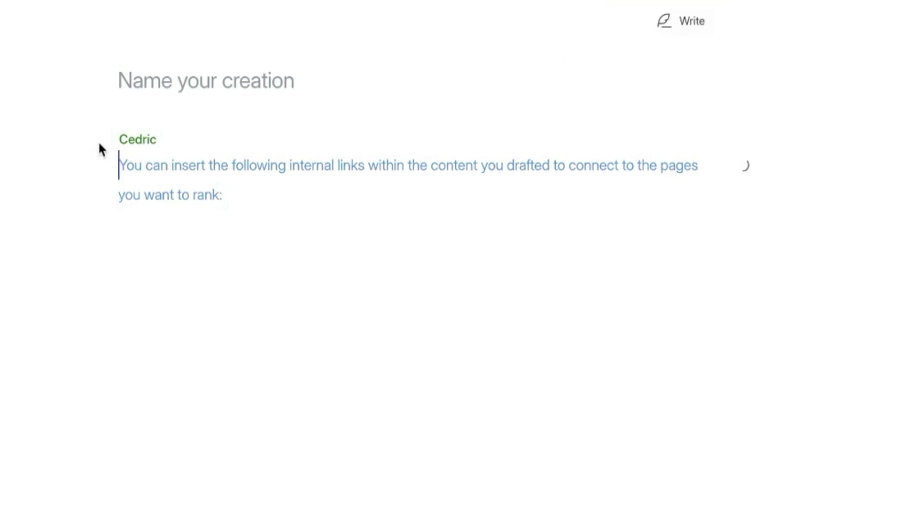
{"action": "left_click", "coordinate": [144, 137]}
{"action": "left_click", "coordinate": [171, 272]}
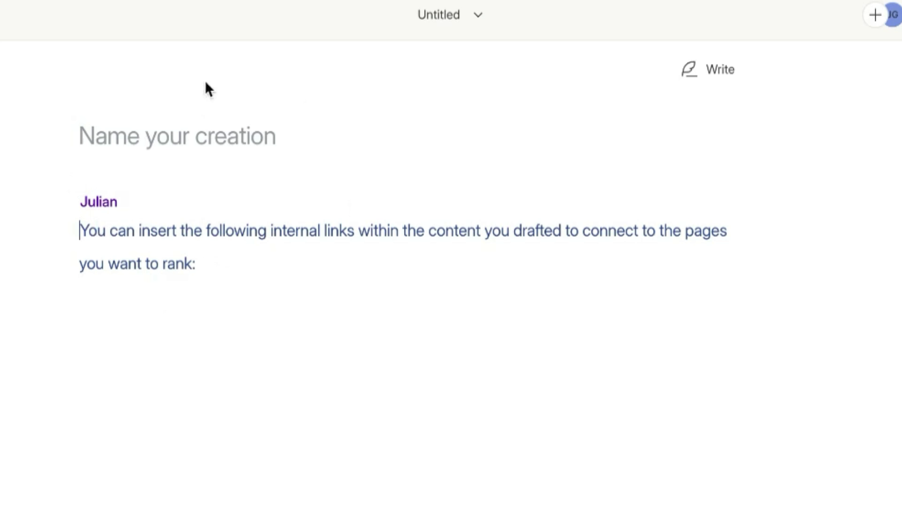
{"action": "left_click", "coordinate": [90, 207]}
{"action": "left_click", "coordinate": [120, 244]}
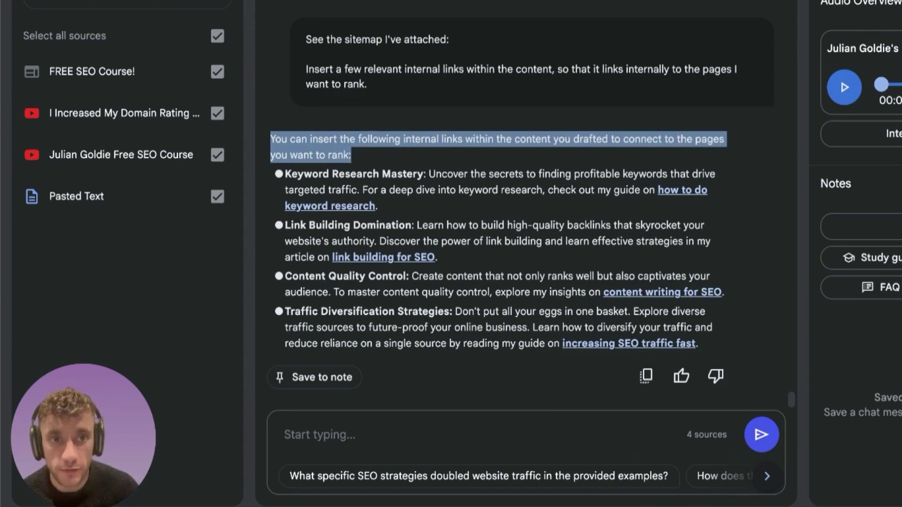
Clear the text selection in the NotebookLM answer and switch to the "12 Google NotebookLM EPIC Use Cases" document.
{"action": "left_click", "coordinate": [342, 165]}
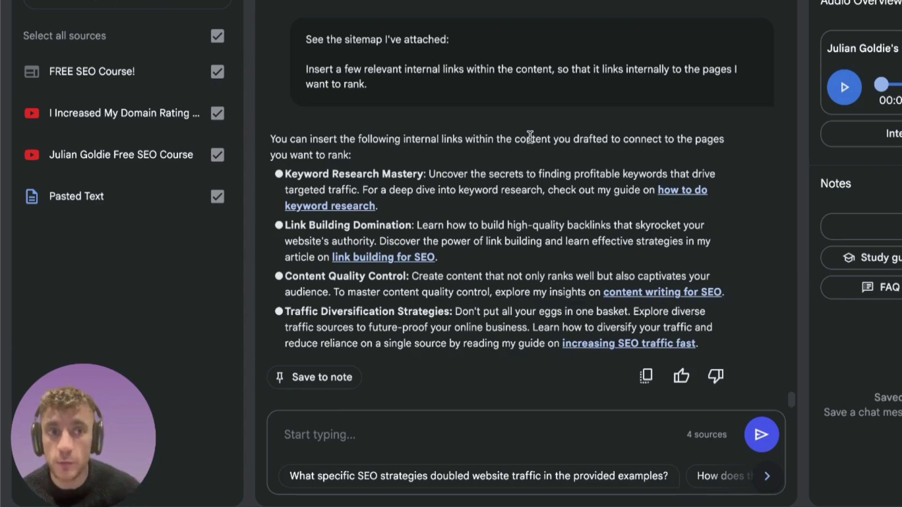
{"action": "left_click", "coordinate": [597, 501]}
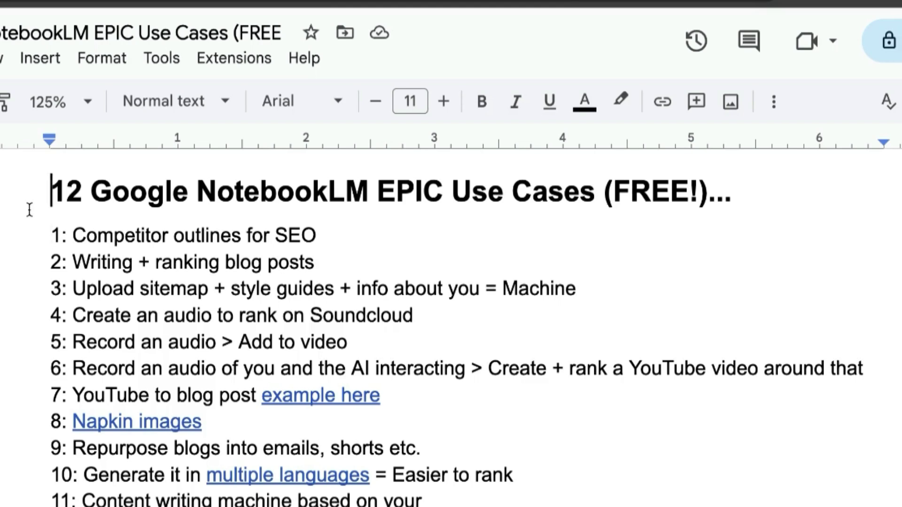
Highlight the document title and read through use cases 1 to 8 in the list.
{"action": "left_click_drag", "start_coordinate": [29, 206], "coordinate": [549, 184]}
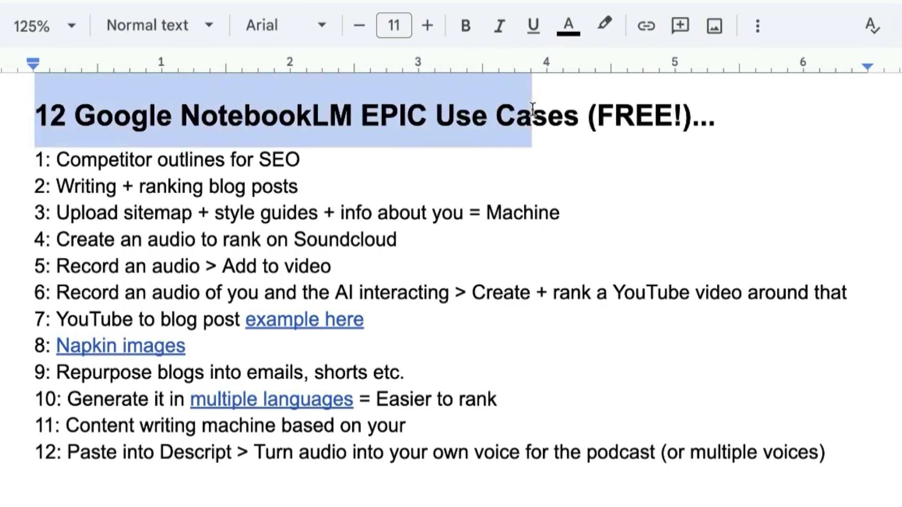
{"action": "left_click_drag", "start_coordinate": [532, 109], "coordinate": [705, 115]}
{"action": "left_click_drag", "start_coordinate": [16, 177], "coordinate": [585, 262]}
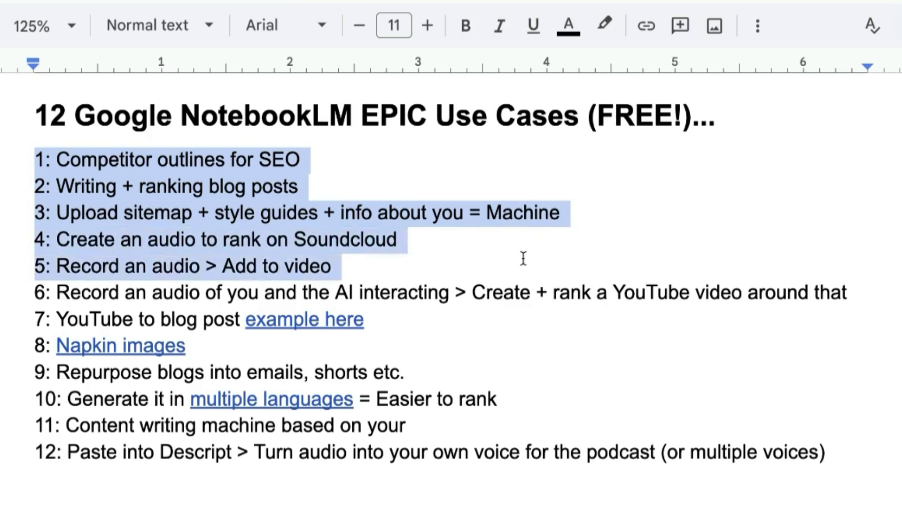
{"action": "left_click_drag", "start_coordinate": [510, 257], "coordinate": [864, 266]}
{"action": "left_click", "coordinate": [558, 278]}
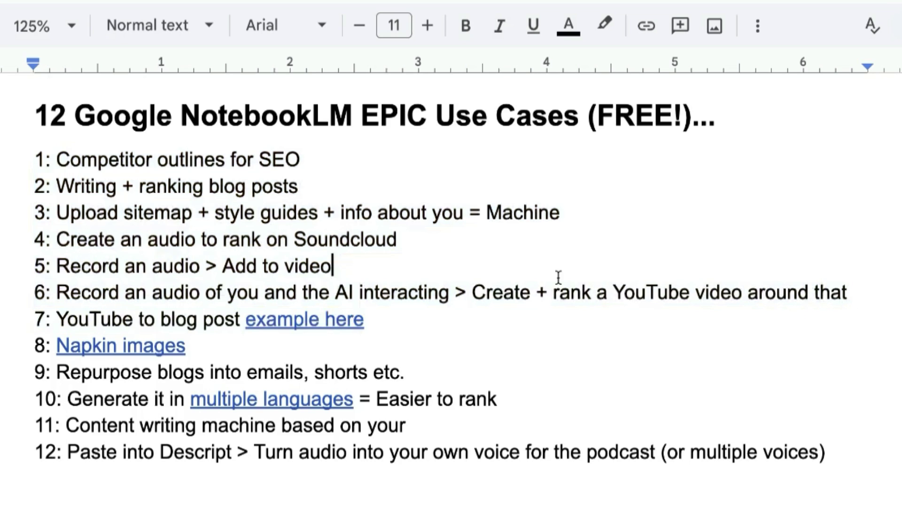
{"action": "left_click_drag", "start_coordinate": [34, 320], "coordinate": [362, 350]}
{"action": "left_click", "coordinate": [327, 343]}
Review use cases 9 to 11 and complete the unfinished line of item 11 with the word "voice".
{"action": "left_click_drag", "start_coordinate": [25, 374], "coordinate": [534, 427]}
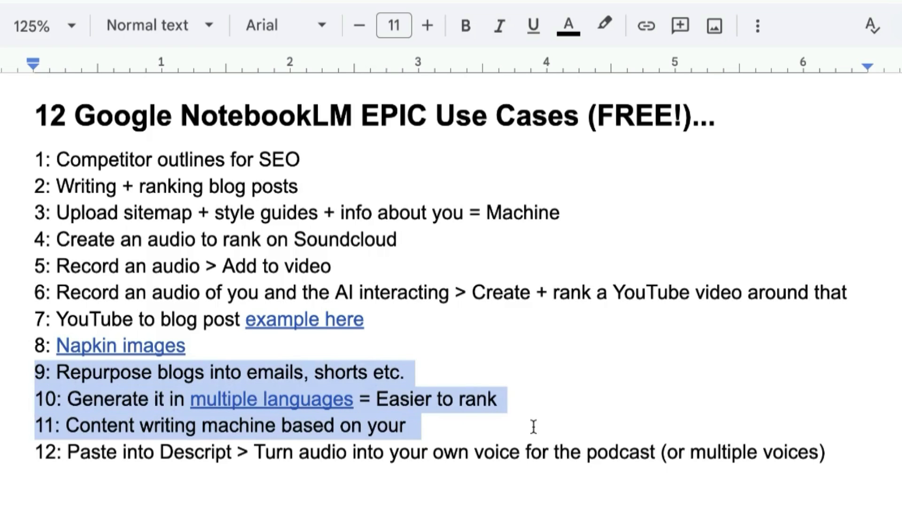
{"action": "left_click", "coordinate": [534, 427]}
{"action": "type", "text": "voice"}
Read use case 12 part by part, highlighting the Descript, own voice and multiple voices phrases.
{"action": "left_click_drag", "start_coordinate": [122, 480], "coordinate": [122, 480]}
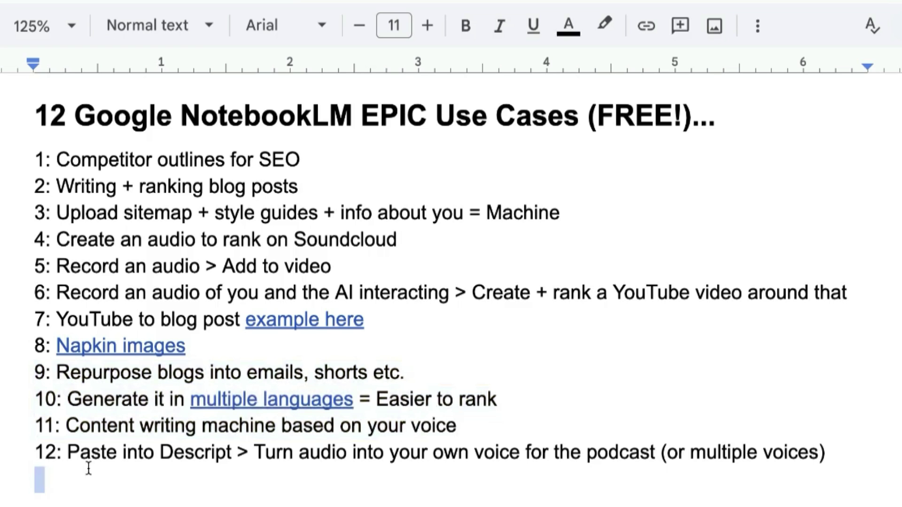
{"action": "left_click_drag", "start_coordinate": [51, 454], "coordinate": [247, 450]}
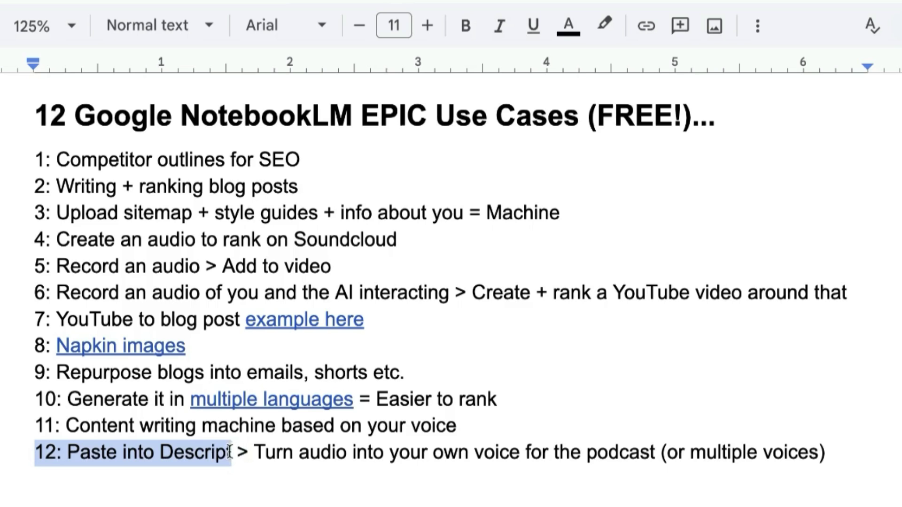
{"action": "left_click_drag", "start_coordinate": [253, 456], "coordinate": [658, 460]}
{"action": "left_click", "coordinate": [846, 455]}
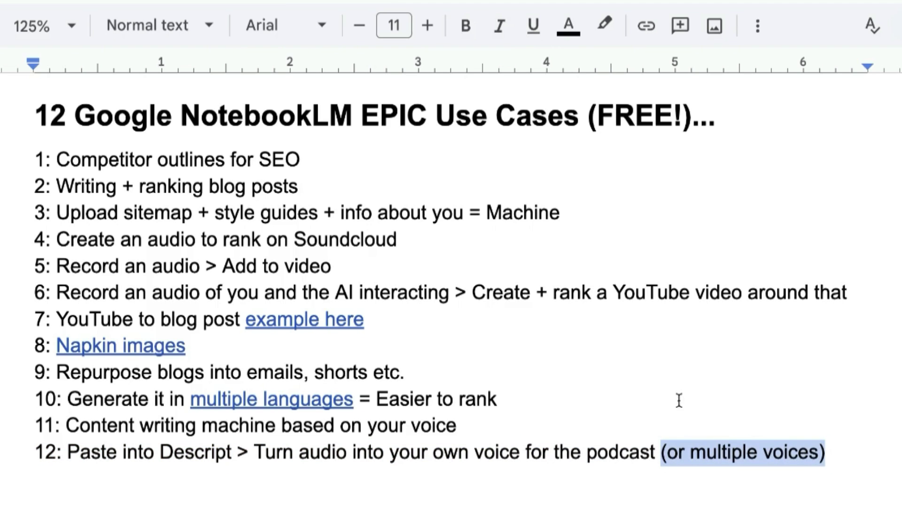
{"action": "left_click", "coordinate": [732, 450]}
{"action": "left_click_drag", "start_coordinate": [831, 455], "coordinate": [642, 445]}
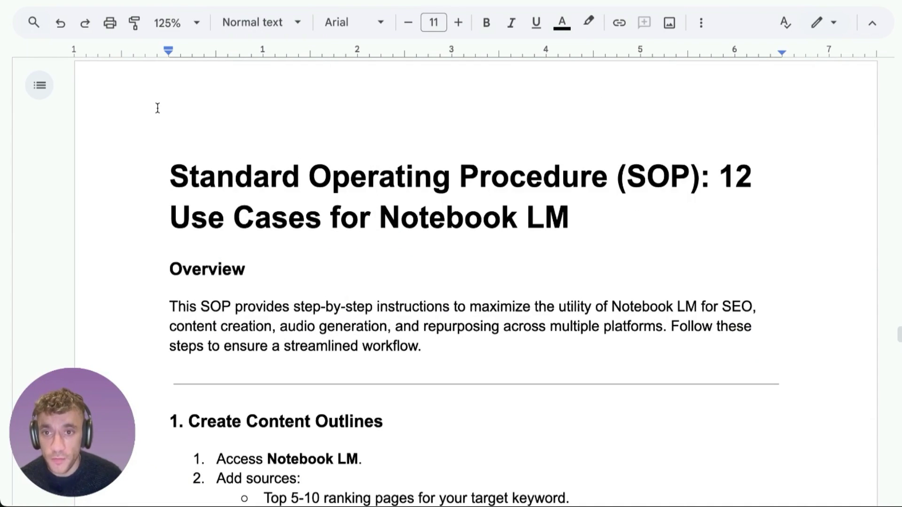
Look through the Standard Operating Procedure for the 12 Notebook LM use cases from its title through the numbered sections.
{"action": "left_click_drag", "start_coordinate": [155, 165], "coordinate": [618, 224]}
{"action": "scroll", "coordinate": [444, 291], "scroll_direction": "down", "scroll_amount": 2}
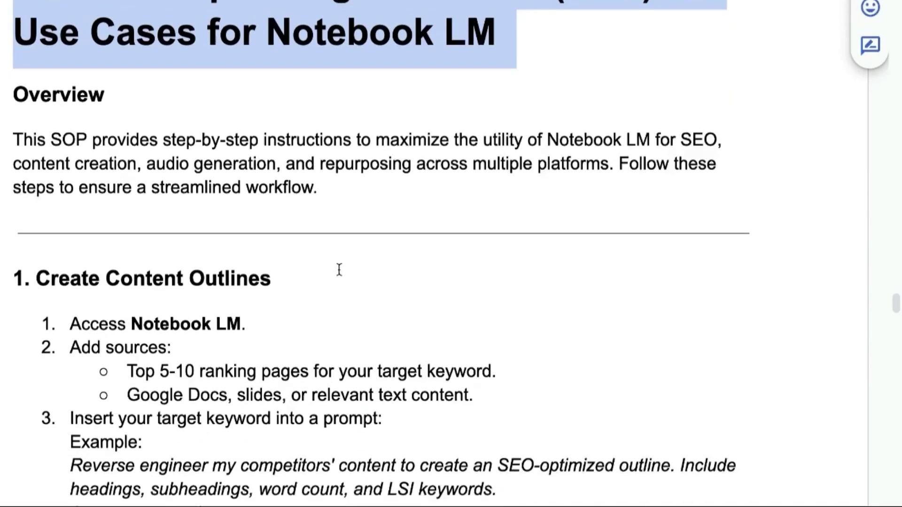
{"action": "scroll", "coordinate": [340, 282], "scroll_direction": "down", "scroll_amount": 20}
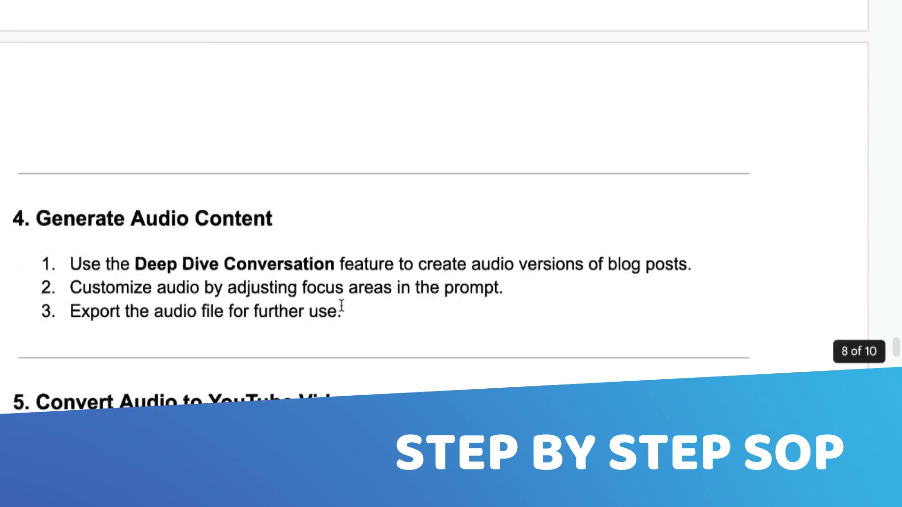
{"action": "scroll", "coordinate": [342, 305], "scroll_direction": "down", "scroll_amount": 20}
{"action": "scroll", "coordinate": [328, 299], "scroll_direction": "up", "scroll_amount": 15}
{"action": "scroll", "coordinate": [305, 267], "scroll_direction": "down", "scroll_amount": 15}
{"action": "scroll", "coordinate": [329, 355], "scroll_direction": "down", "scroll_amount": 15}
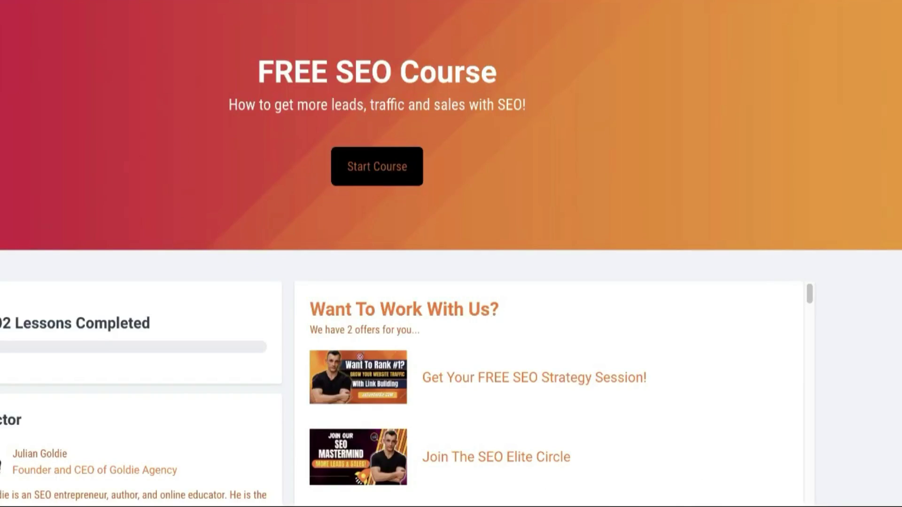
Highlight the title, tagline and lesson progress heading on the FREE SEO Course page.
{"action": "left_click_drag", "start_coordinate": [257, 27], "coordinate": [548, 112]}
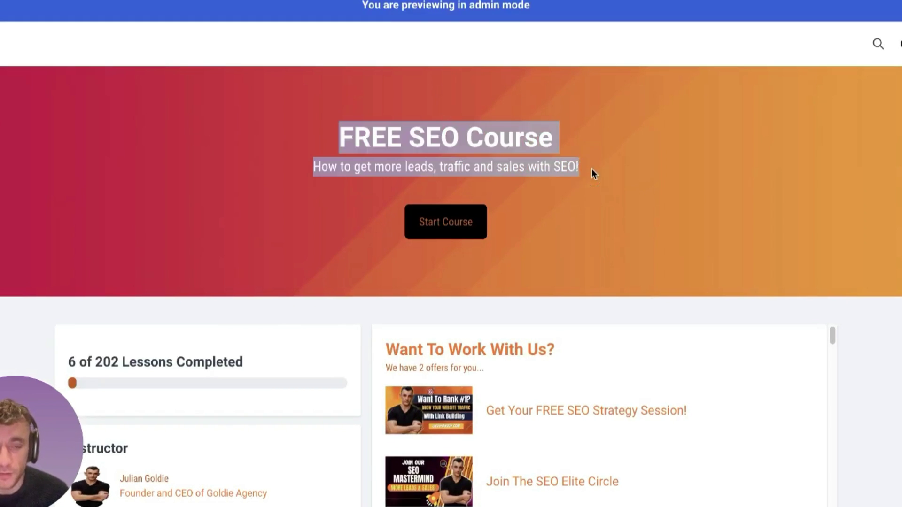
{"action": "left_click", "coordinate": [591, 170]}
{"action": "left_click_drag", "start_coordinate": [298, 161], "coordinate": [588, 168]}
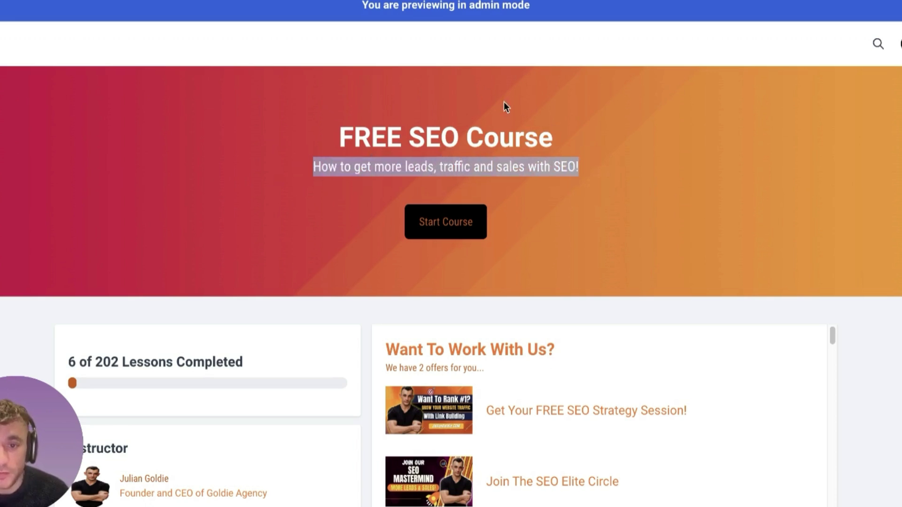
{"action": "scroll", "coordinate": [477, 125], "scroll_direction": "down", "scroll_amount": 3}
{"action": "left_click", "coordinate": [66, 222]}
{"action": "left_click_drag", "start_coordinate": [66, 222], "coordinate": [234, 249]}
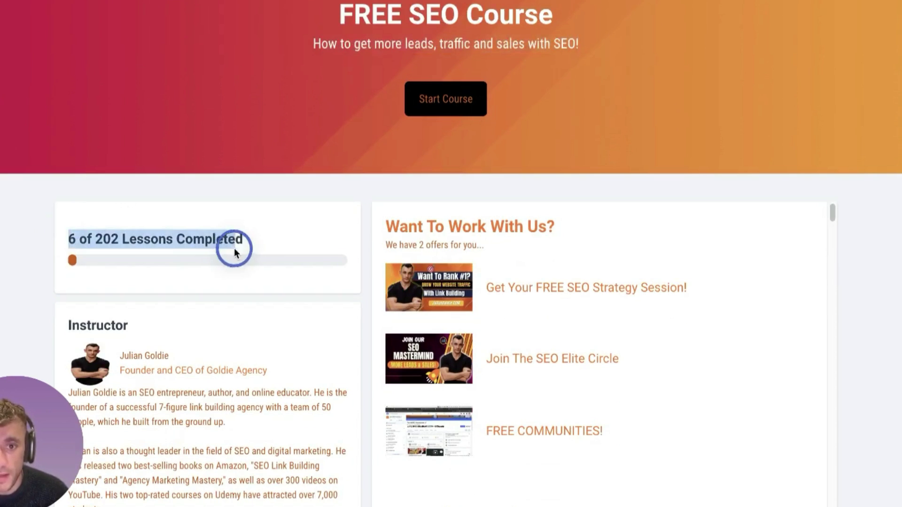
Browse the FREE SEO Course lesson list, examining the topics from Keyword Research through the AI tool lessons.
{"action": "scroll", "coordinate": [234, 248], "scroll_direction": "down", "scroll_amount": 4}
{"action": "scroll", "coordinate": [780, 248], "scroll_direction": "down", "scroll_amount": 20}
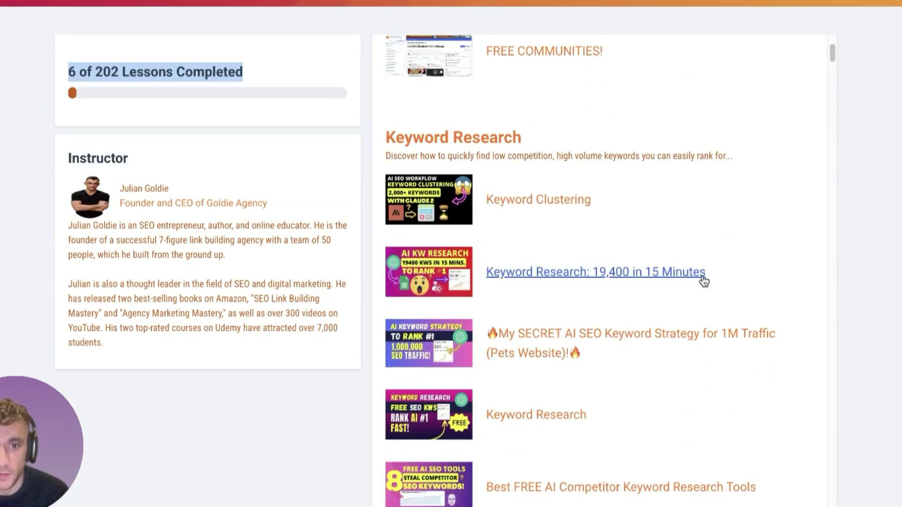
{"action": "scroll", "coordinate": [676, 284], "scroll_direction": "down", "scroll_amount": 20}
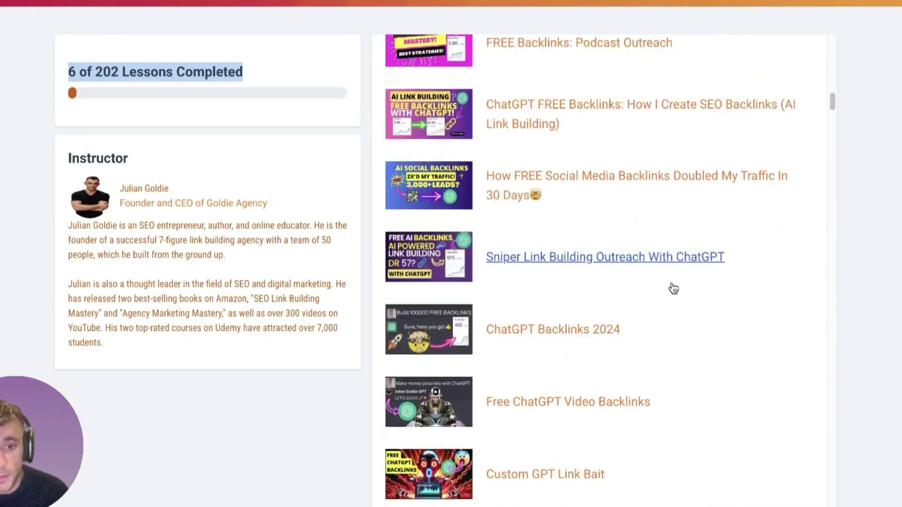
{"action": "scroll", "coordinate": [673, 287], "scroll_direction": "down", "scroll_amount": 20}
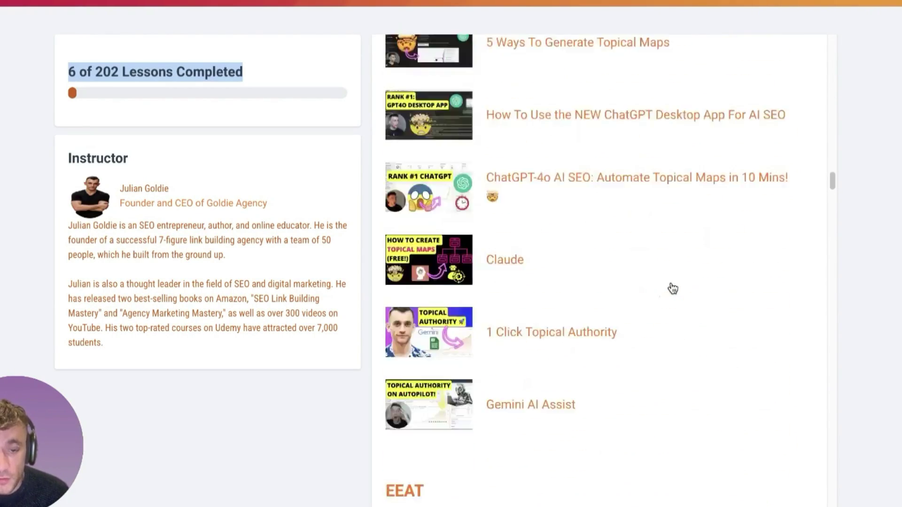
{"action": "scroll", "coordinate": [672, 288], "scroll_direction": "down", "scroll_amount": 20}
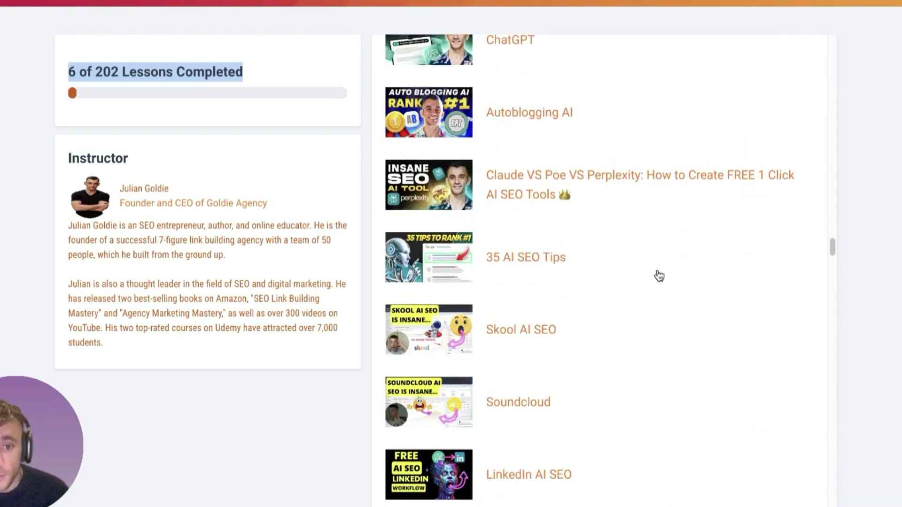
{"action": "scroll", "coordinate": [677, 290], "scroll_direction": "down", "scroll_amount": 20}
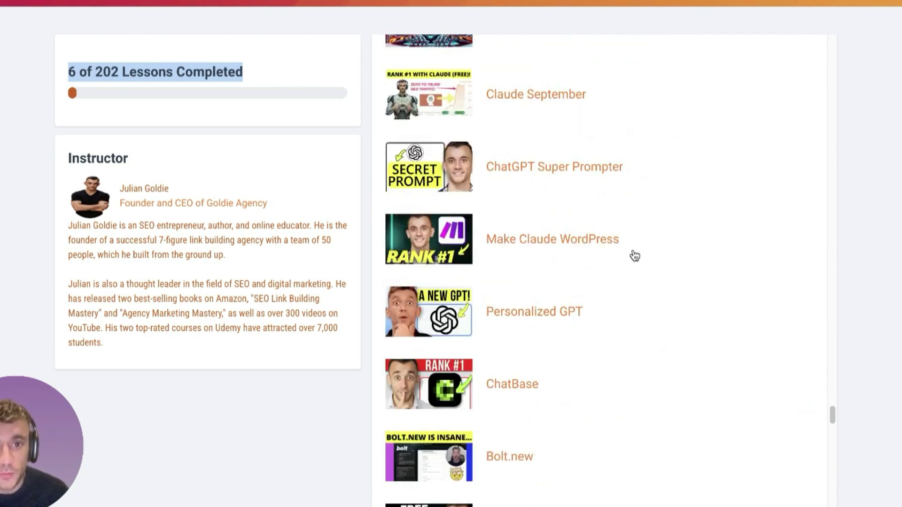
{"action": "scroll", "coordinate": [635, 256], "scroll_direction": "down", "scroll_amount": 6}
{"action": "scroll", "coordinate": [685, 174], "scroll_direction": "down", "scroll_amount": 2}
{"action": "scroll", "coordinate": [505, 195], "scroll_direction": "up", "scroll_amount": 20}
{"action": "scroll", "coordinate": [520, 209], "scroll_direction": "up", "scroll_amount": 8}
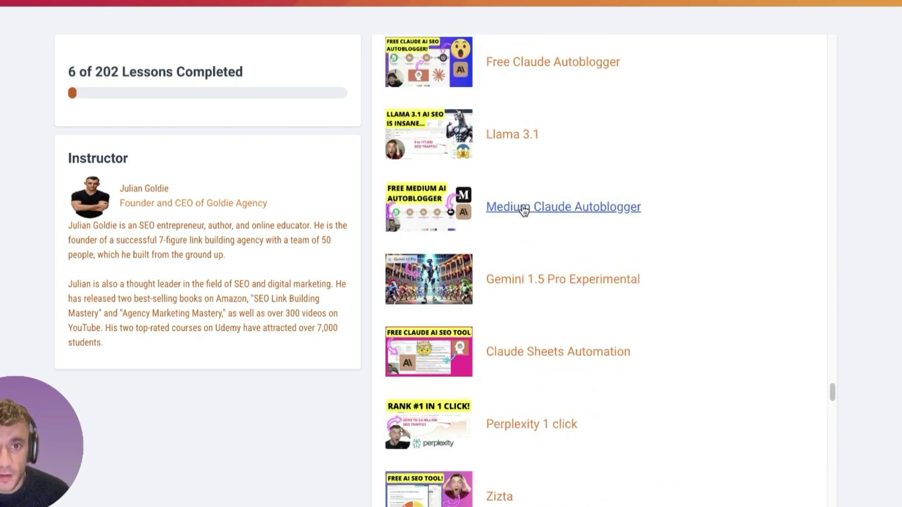
{"action": "scroll", "coordinate": [522, 216], "scroll_direction": "up", "scroll_amount": 8}
{"action": "scroll", "coordinate": [536, 274], "scroll_direction": "down", "scroll_amount": 20}
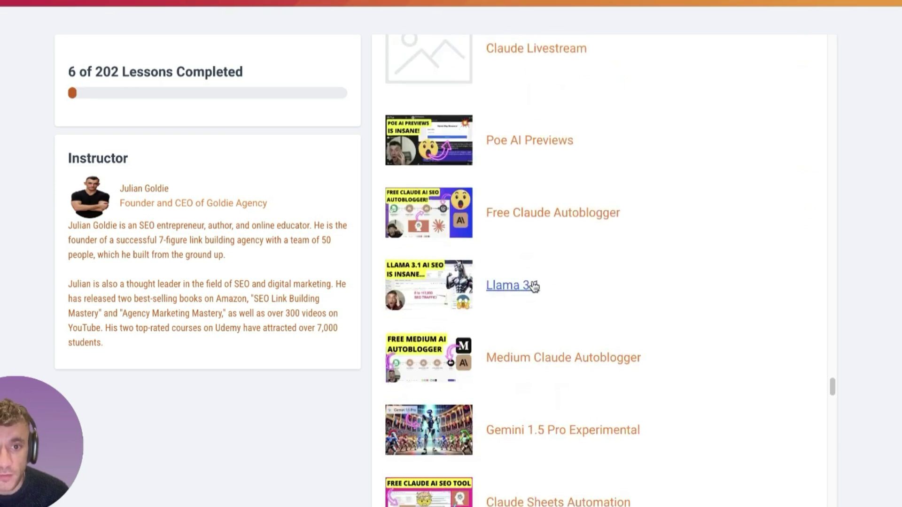
View the strategy session page's section on how the FREE Link Building Acceleration Session grows a business.
{"action": "scroll", "coordinate": [555, 322], "scroll_direction": "down", "scroll_amount": 10}
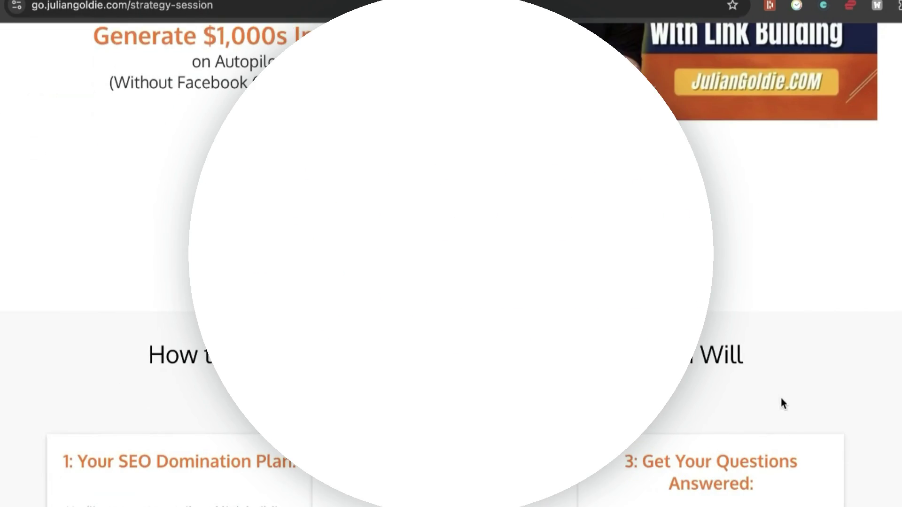
{"action": "scroll", "coordinate": [780, 397], "scroll_direction": "down", "scroll_amount": 5}
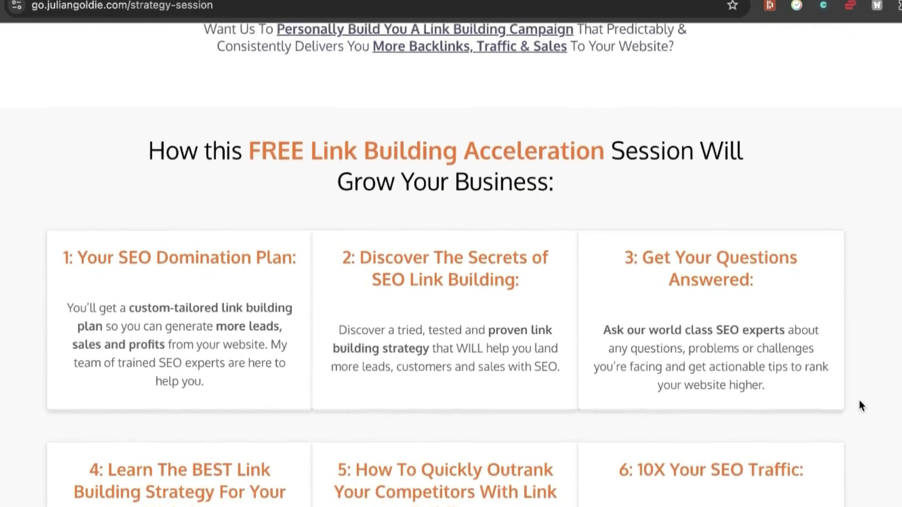